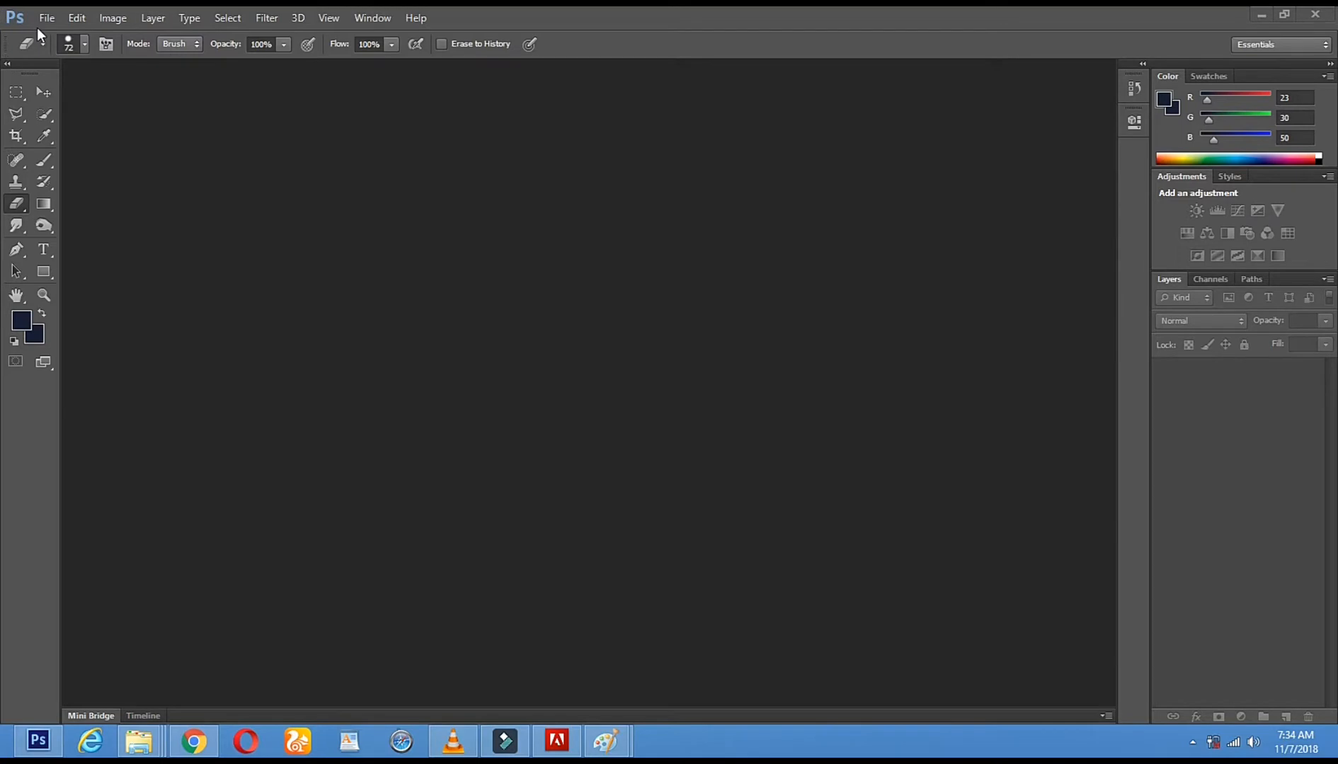
Open the images 44444444444.jpg and bcanon-powershot-g12a.png together
click(45, 17)
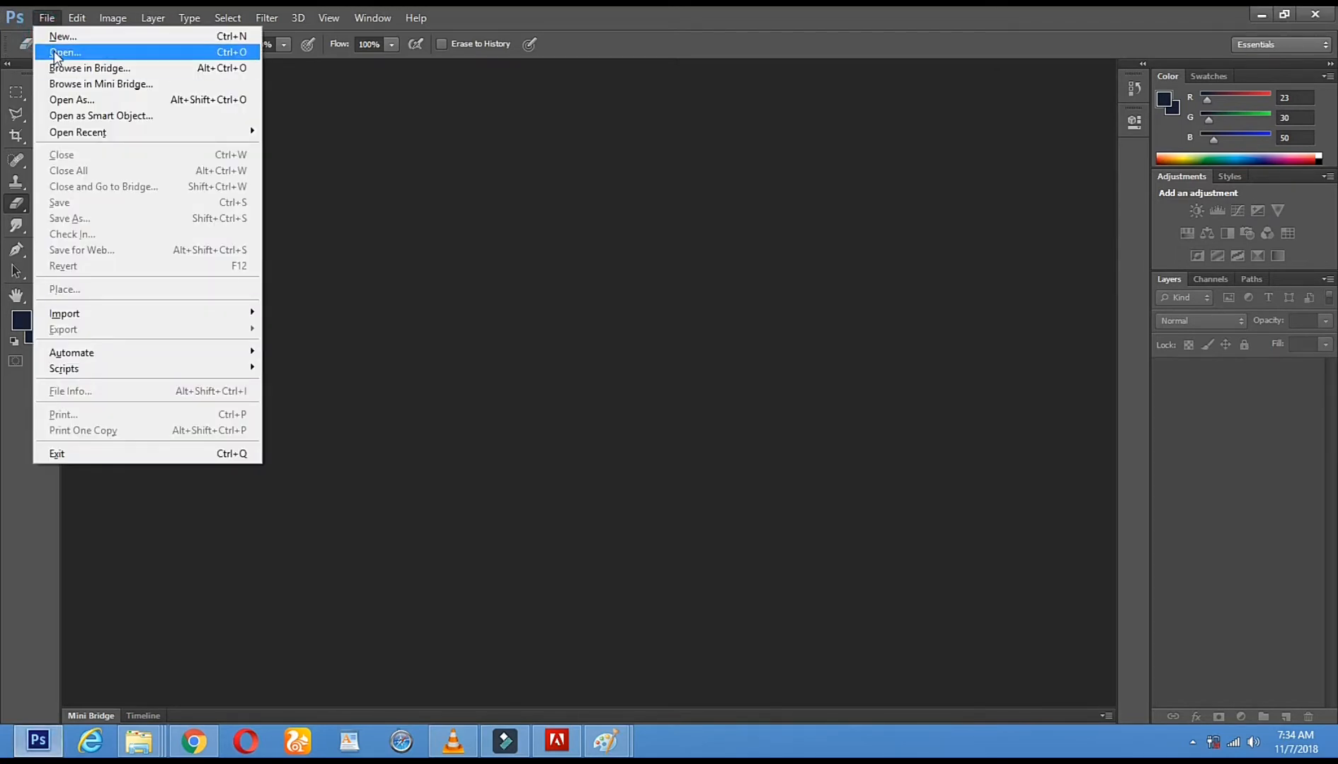
click(67, 55)
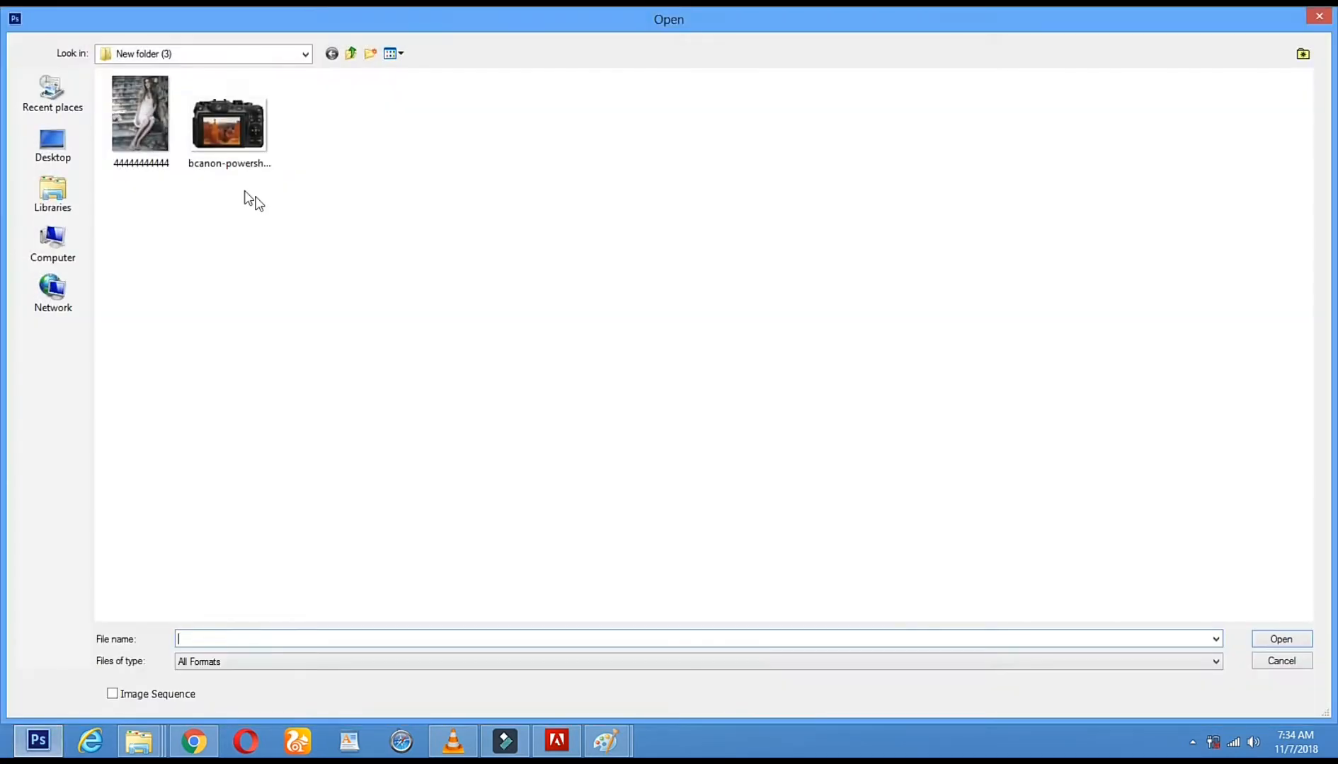
drag(135, 206, 243, 147)
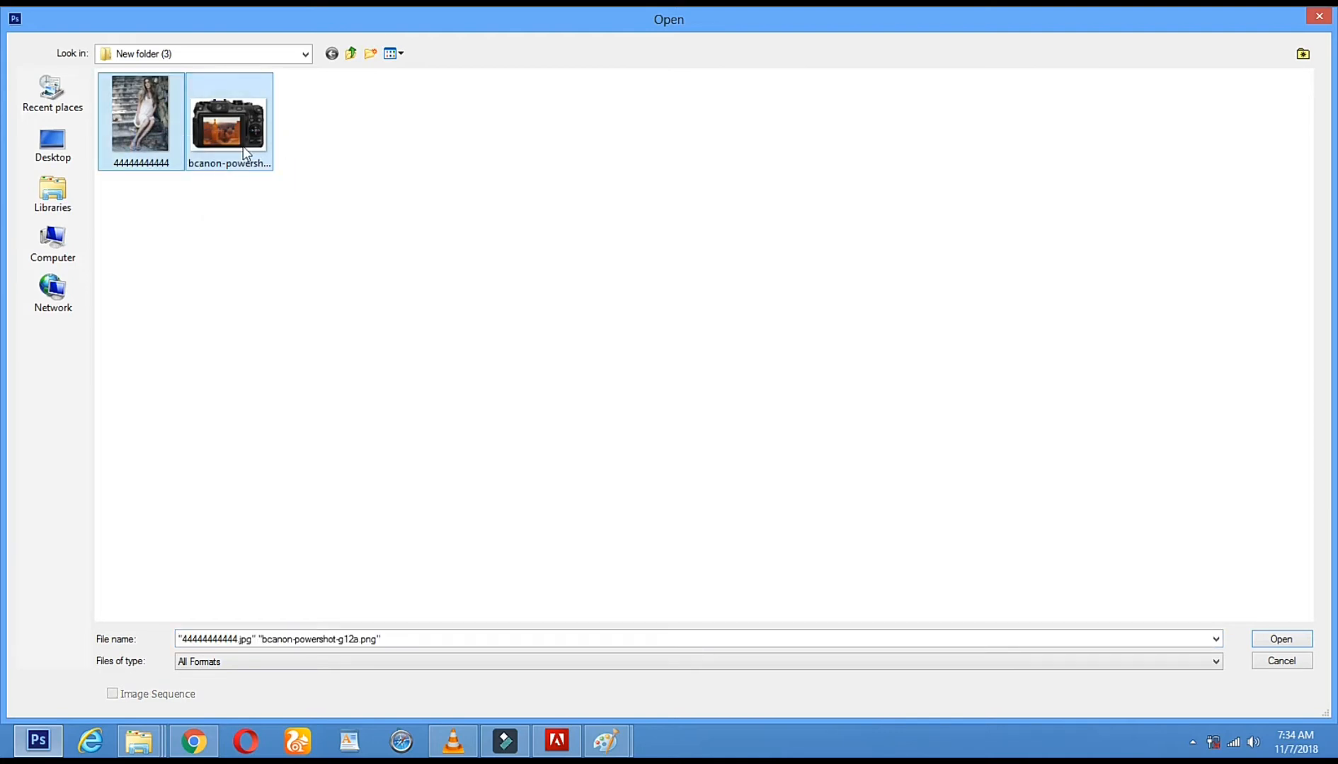
click(1275, 641)
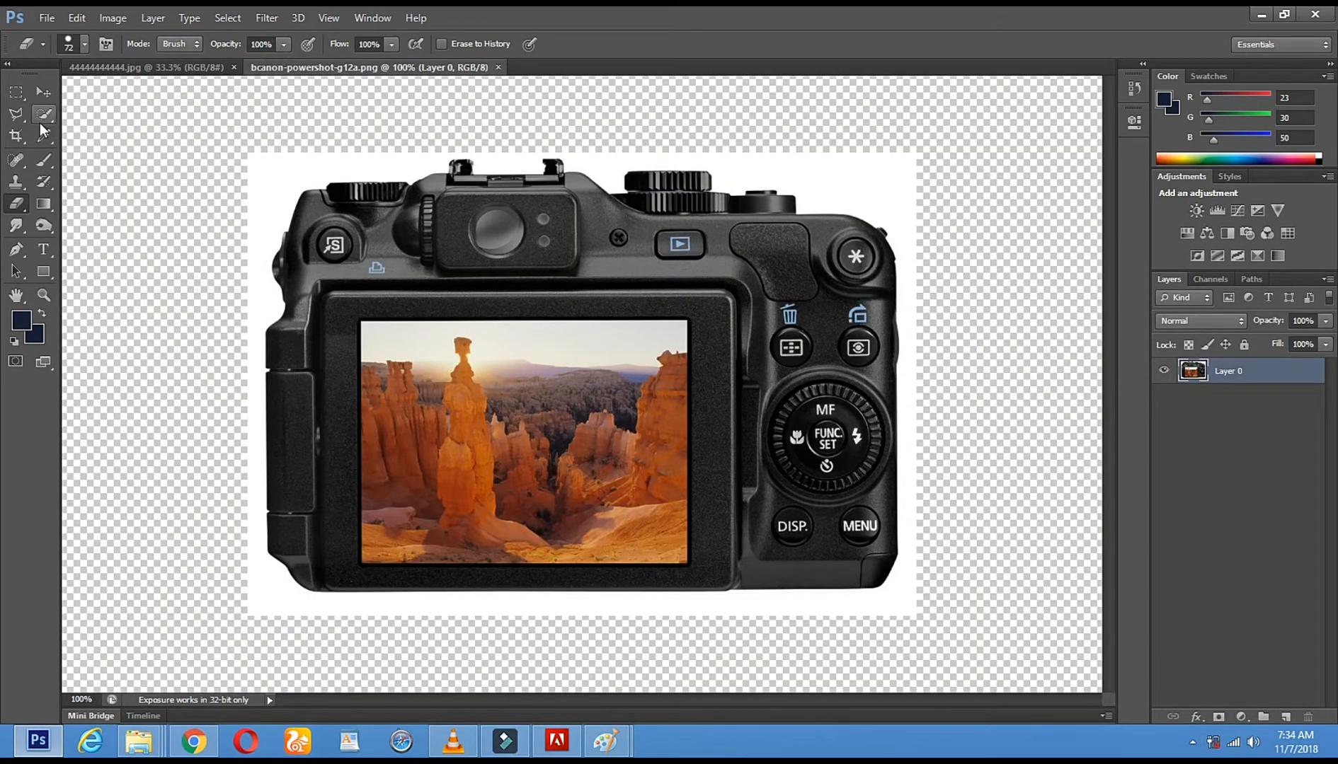
Extend the camera image's canvas outward on the left, top and right sides with the Crop tool, and apply the crop
click(17, 136)
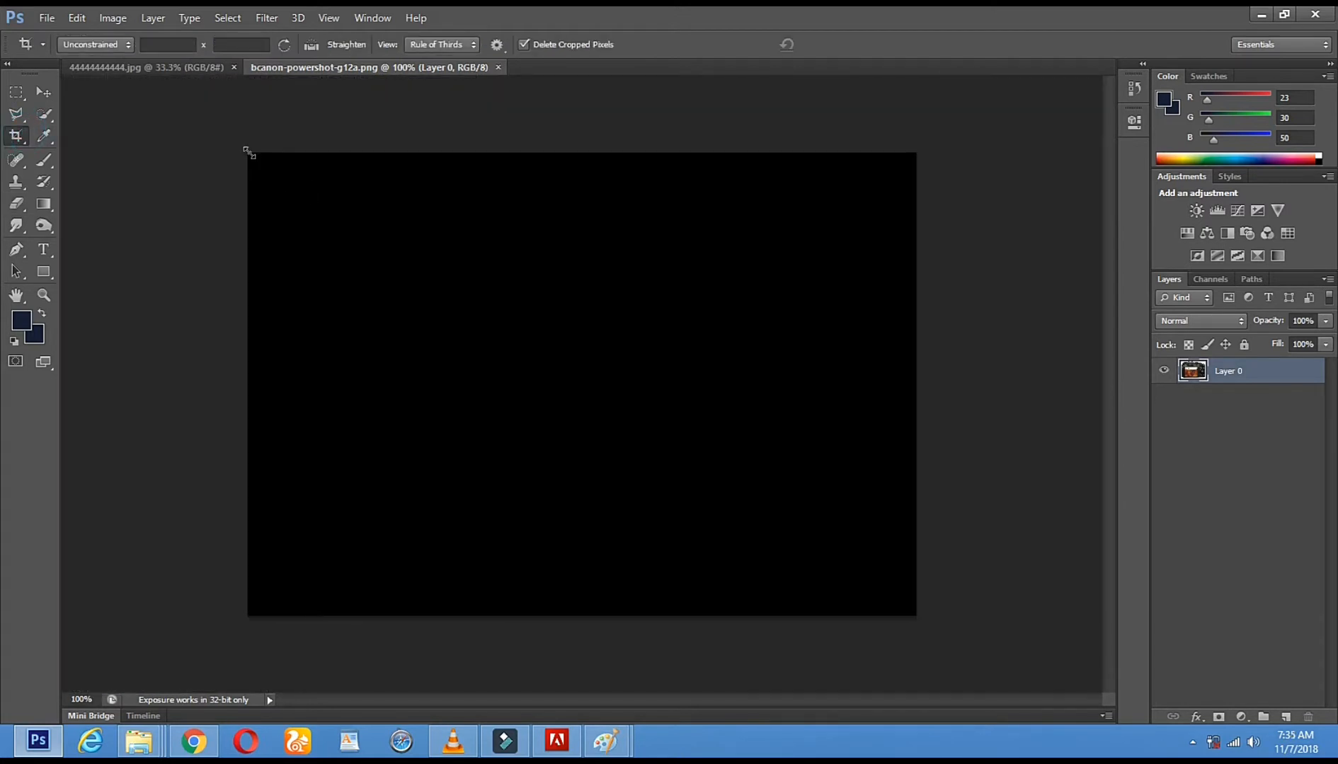
drag(248, 152, 155, 98)
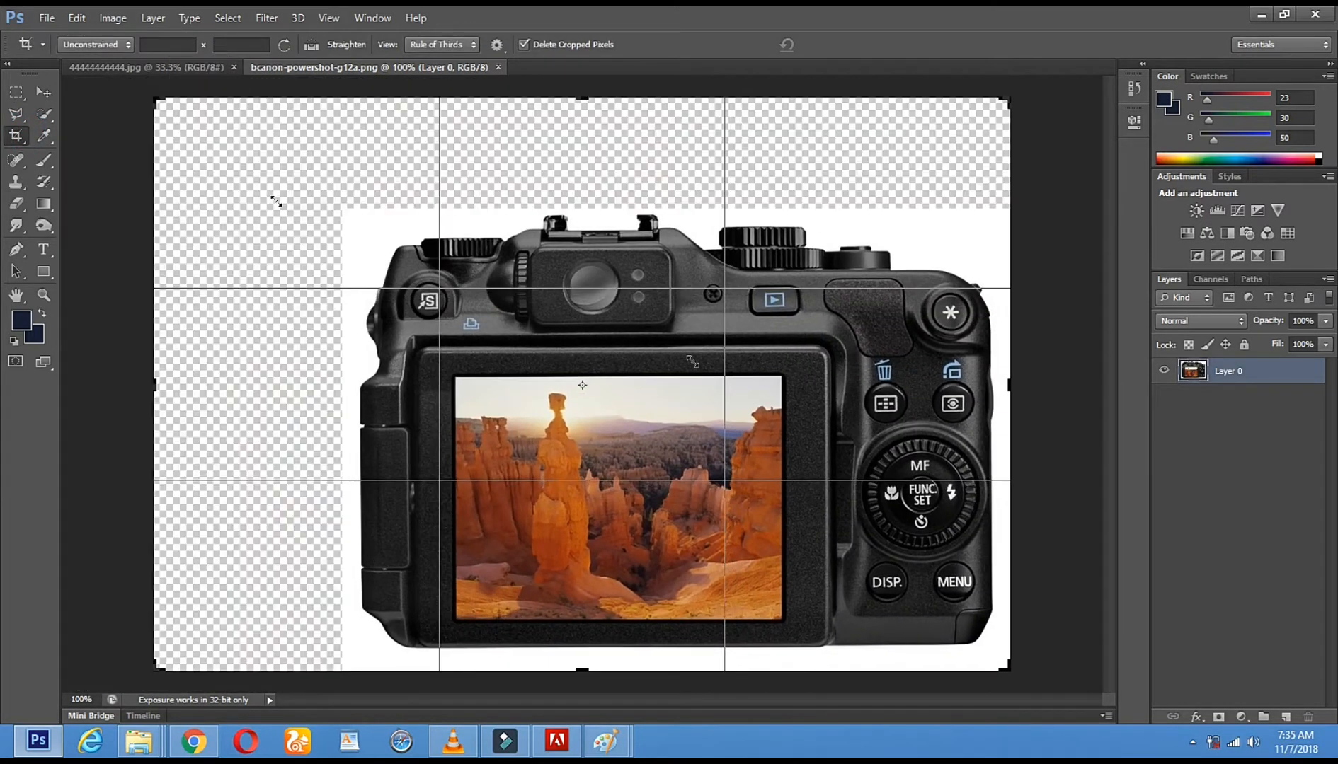
drag(1010, 99, 1104, 42)
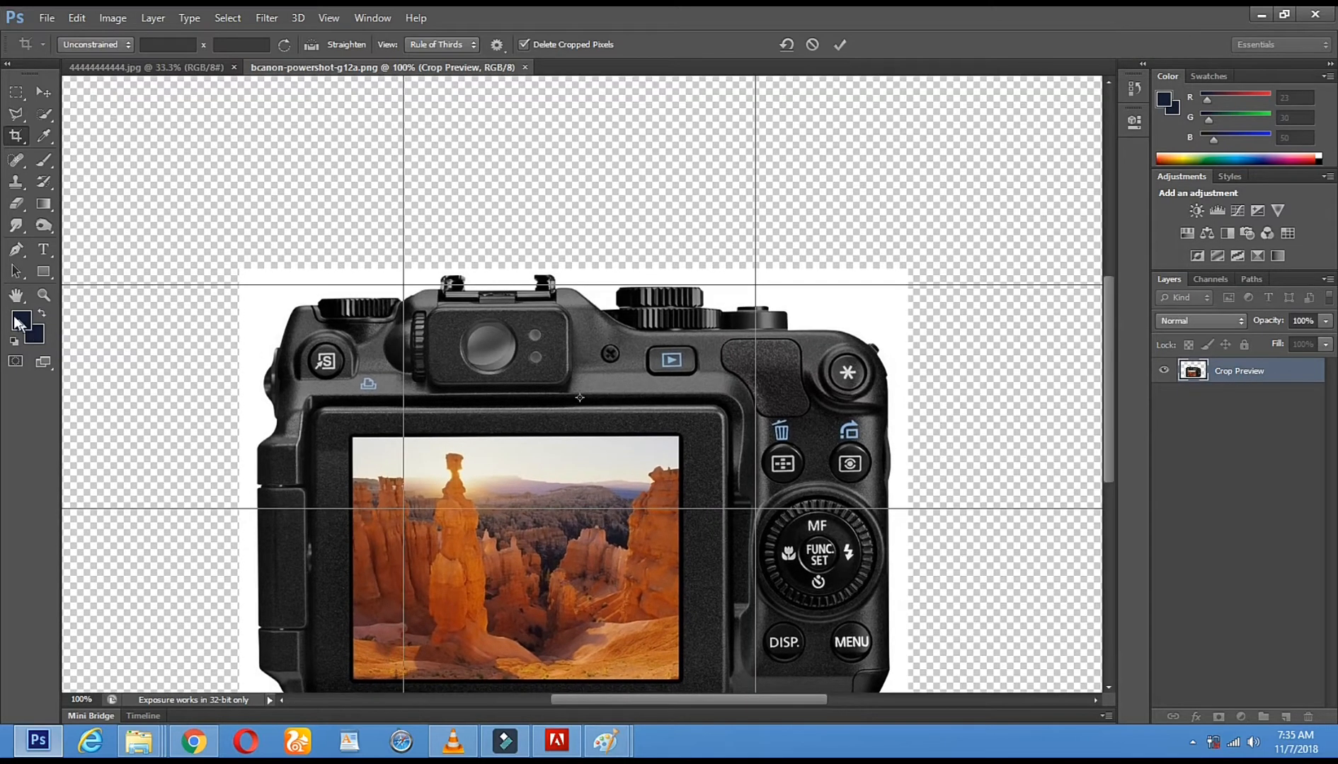
click(37, 300)
click(613, 290)
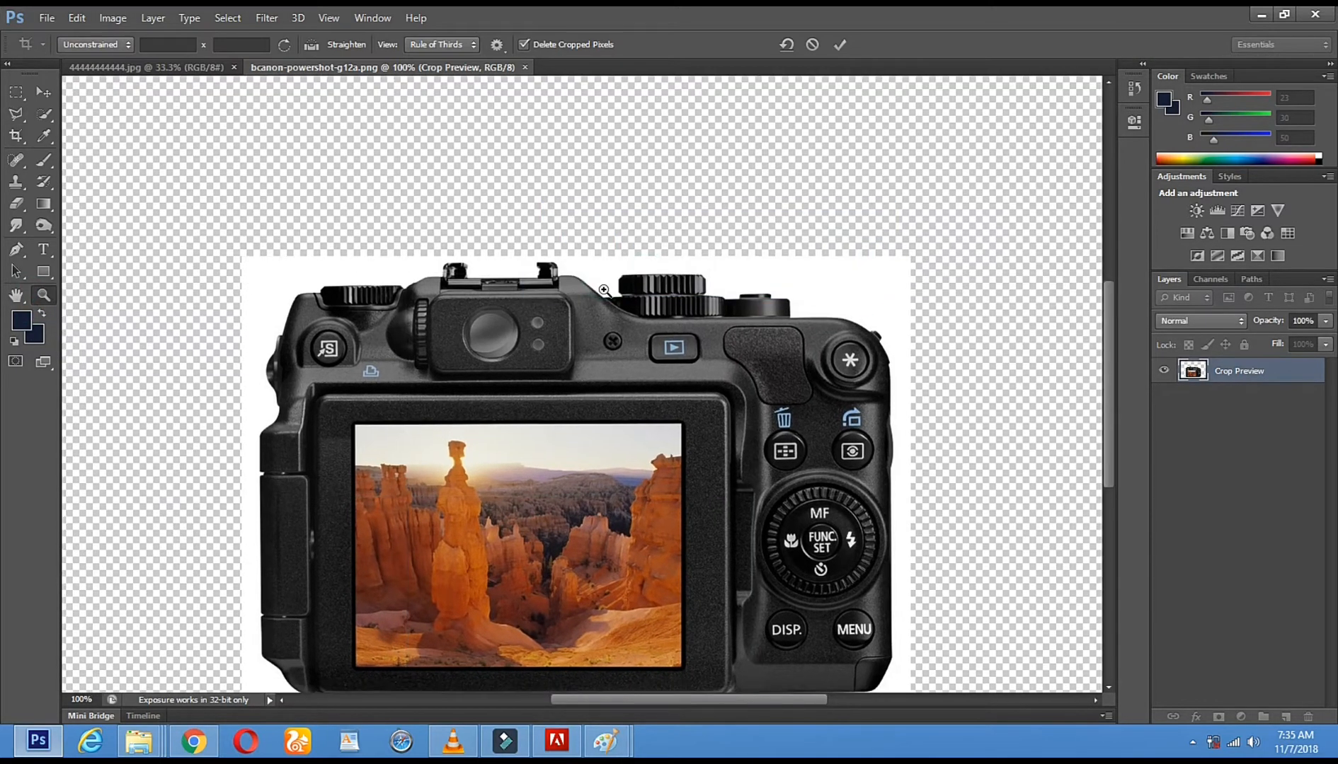
alt+click(604, 290)
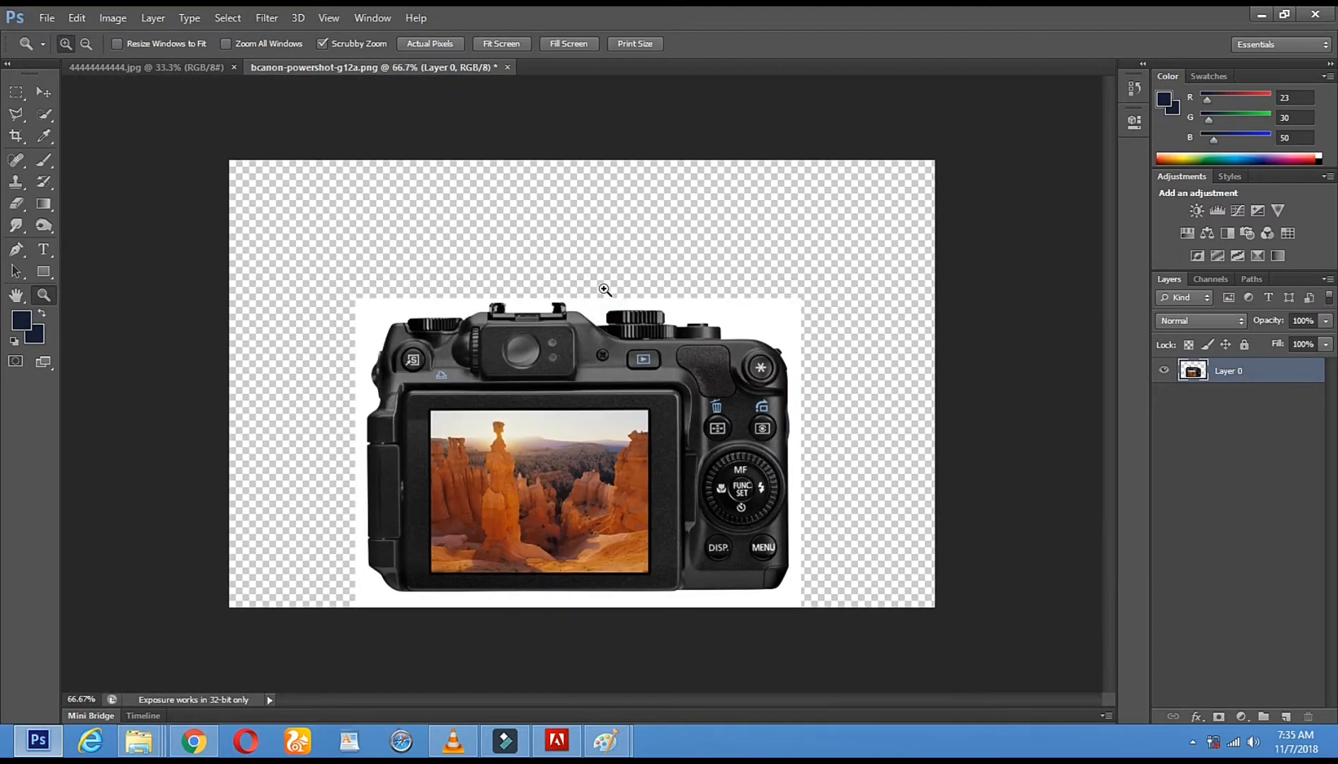
Erase the white background around the camera with the Magic Eraser tool
click(16, 204)
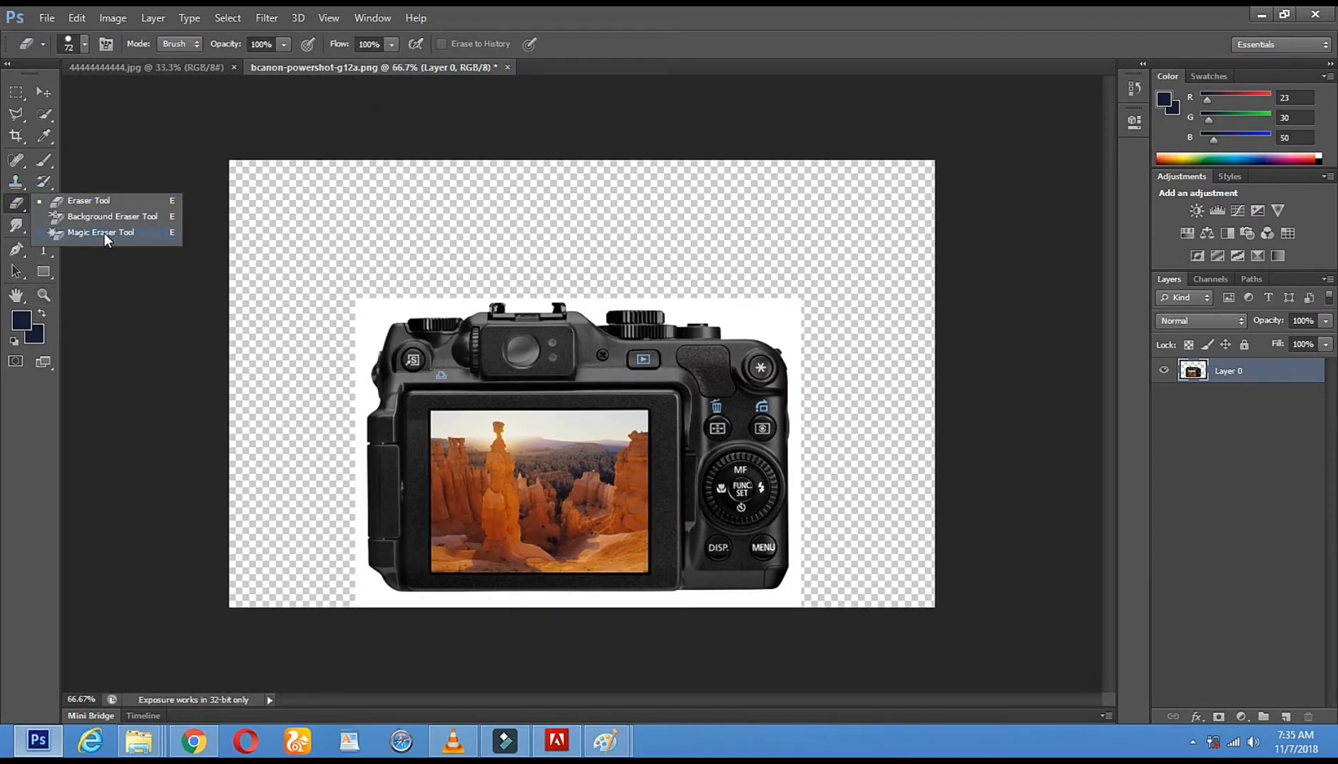
click(106, 233)
click(756, 324)
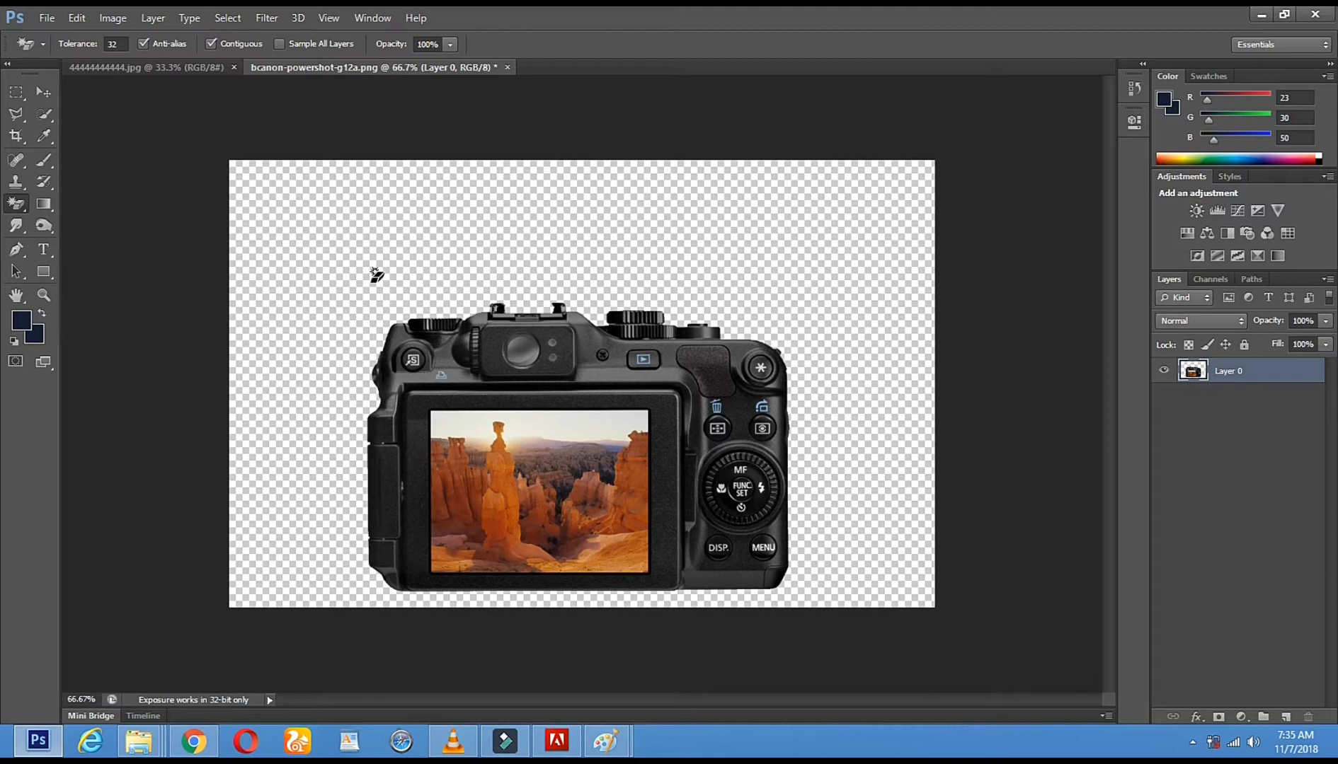
Extend the canvas slightly beyond its upper corners with the Crop tool and apply the crop
click(16, 136)
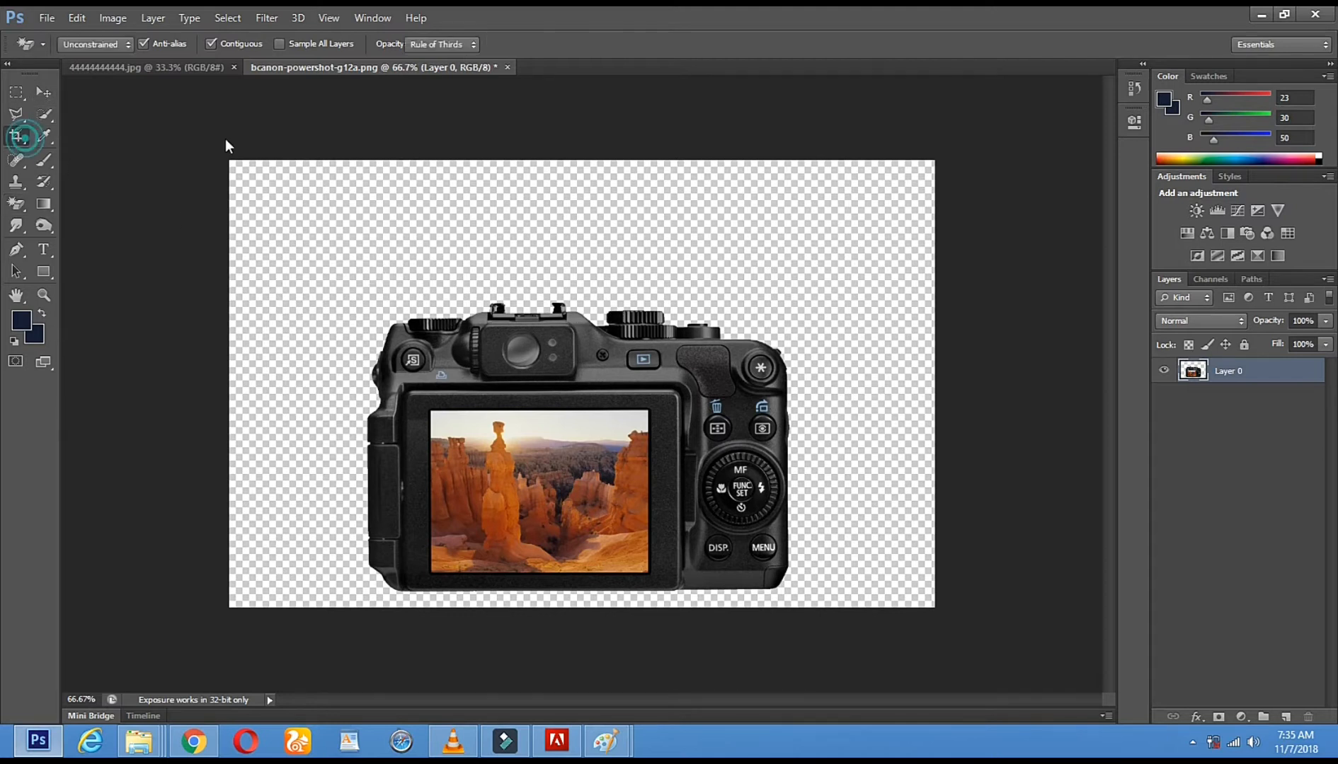
drag(223, 160, 225, 134)
drag(945, 138, 963, 125)
click(43, 95)
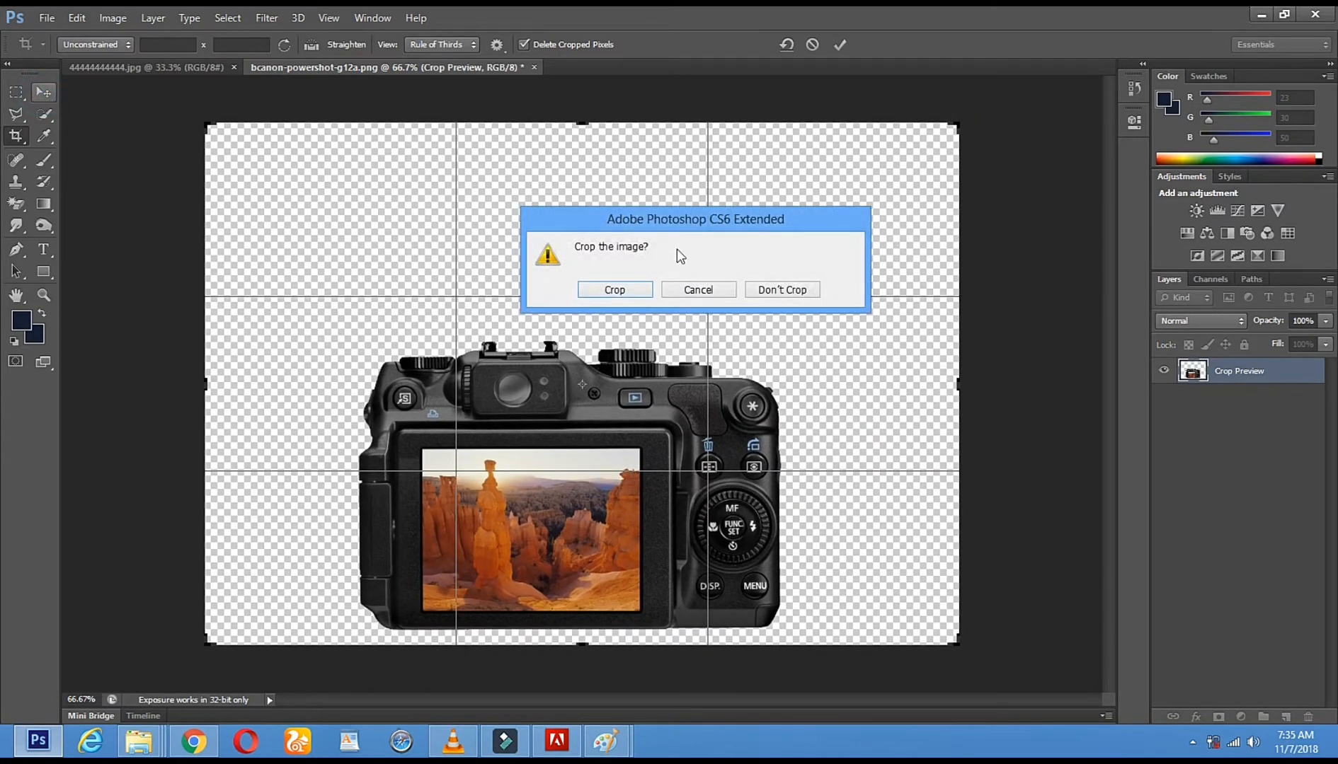
click(617, 284)
Enlarge the camera to about 136% width and 135% height, center it on the canvas, and apply the transformation
drag(566, 404, 574, 358)
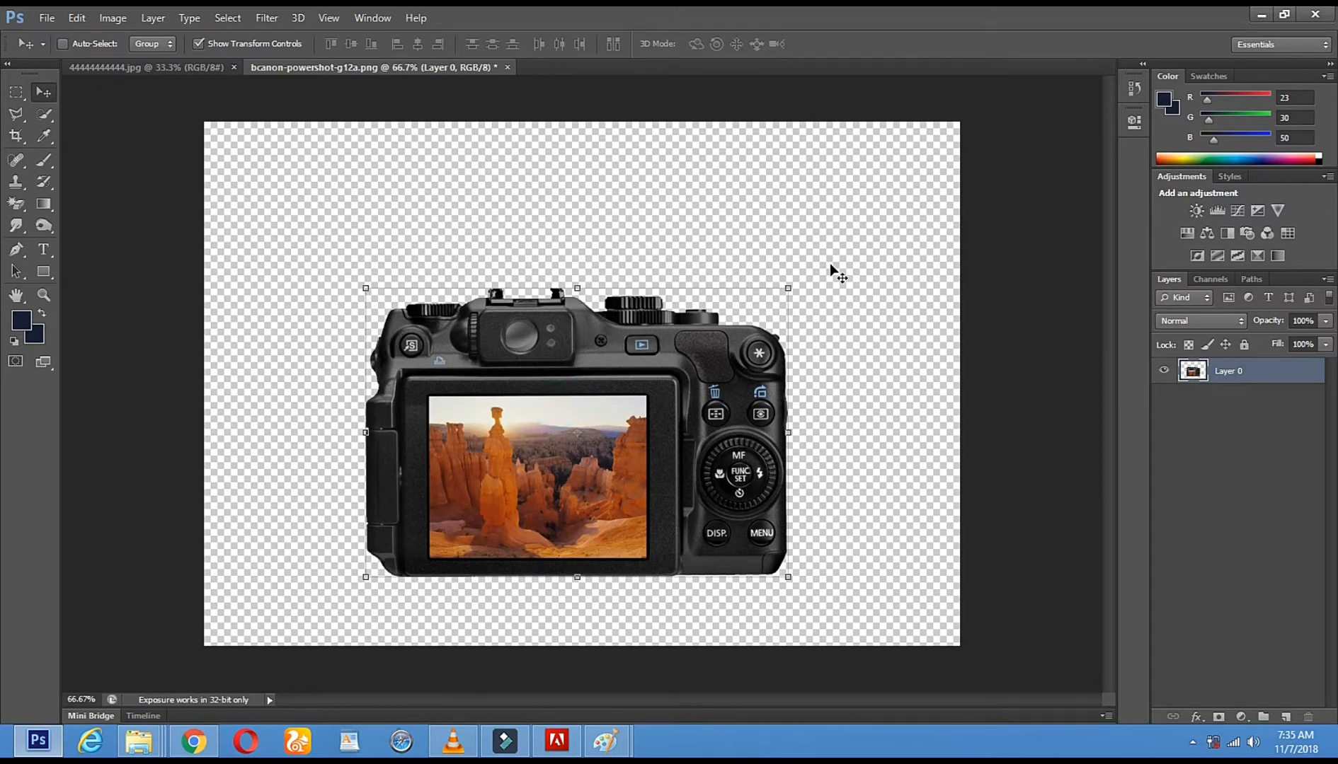
click(790, 279)
drag(789, 287, 957, 178)
drag(833, 256, 757, 252)
click(52, 93)
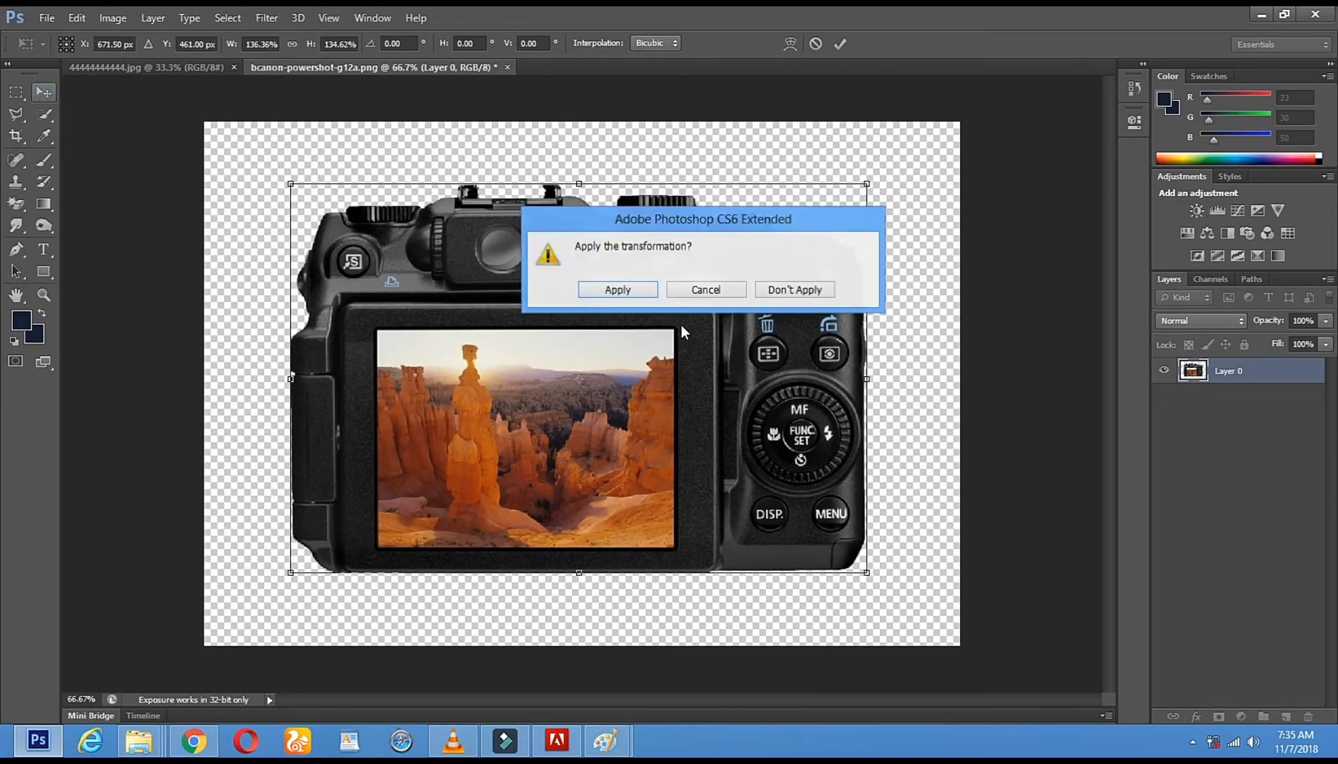
click(621, 296)
Crop outward from both upper corners to add more transparent canvas around the enlarged camera, and apply the crop
click(16, 136)
drag(210, 122, 167, 98)
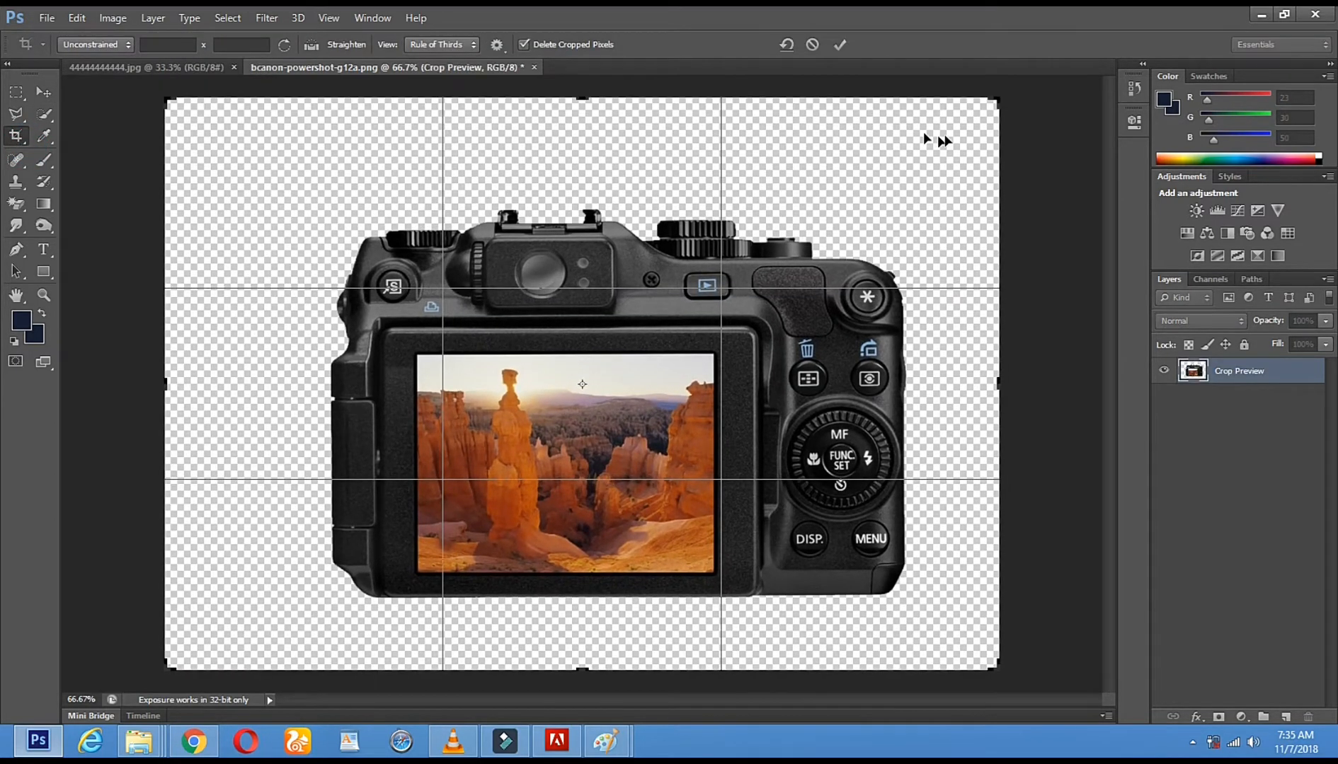
drag(1001, 101, 1065, 67)
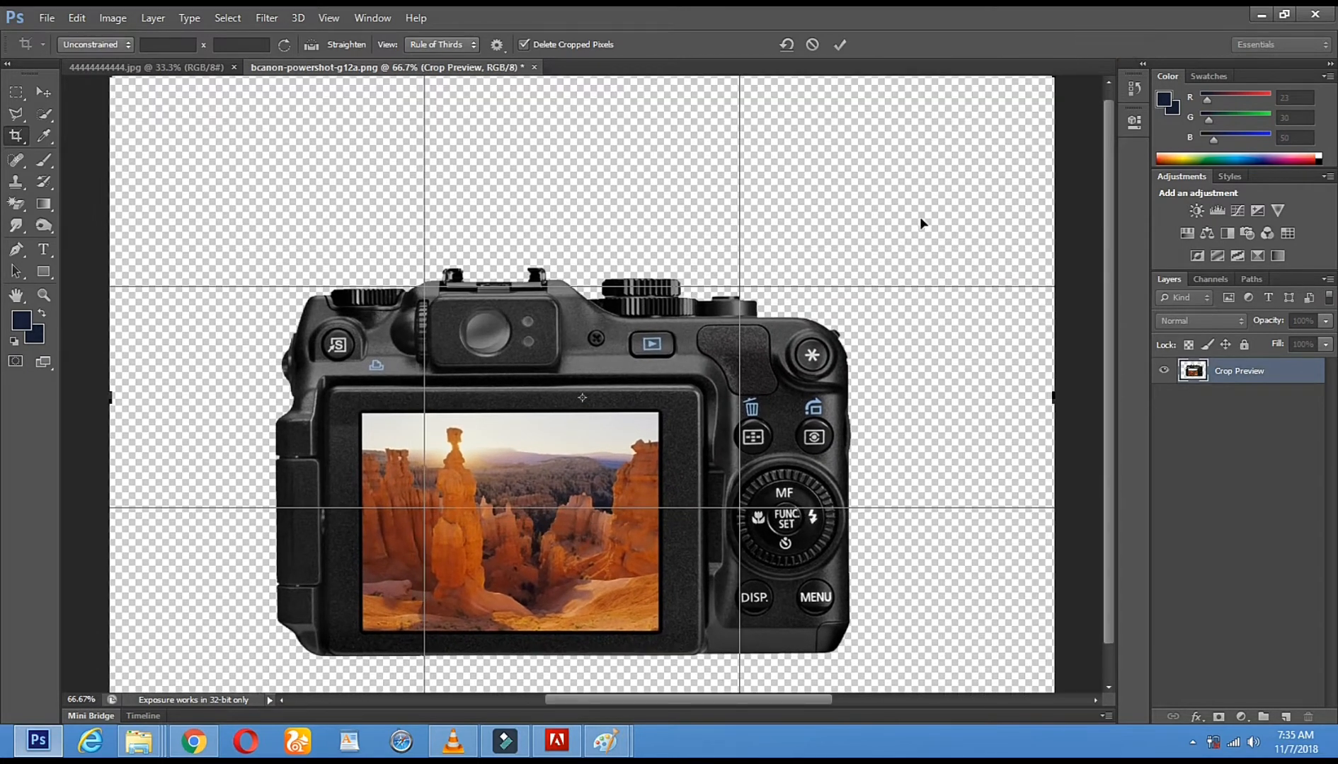
click(44, 296)
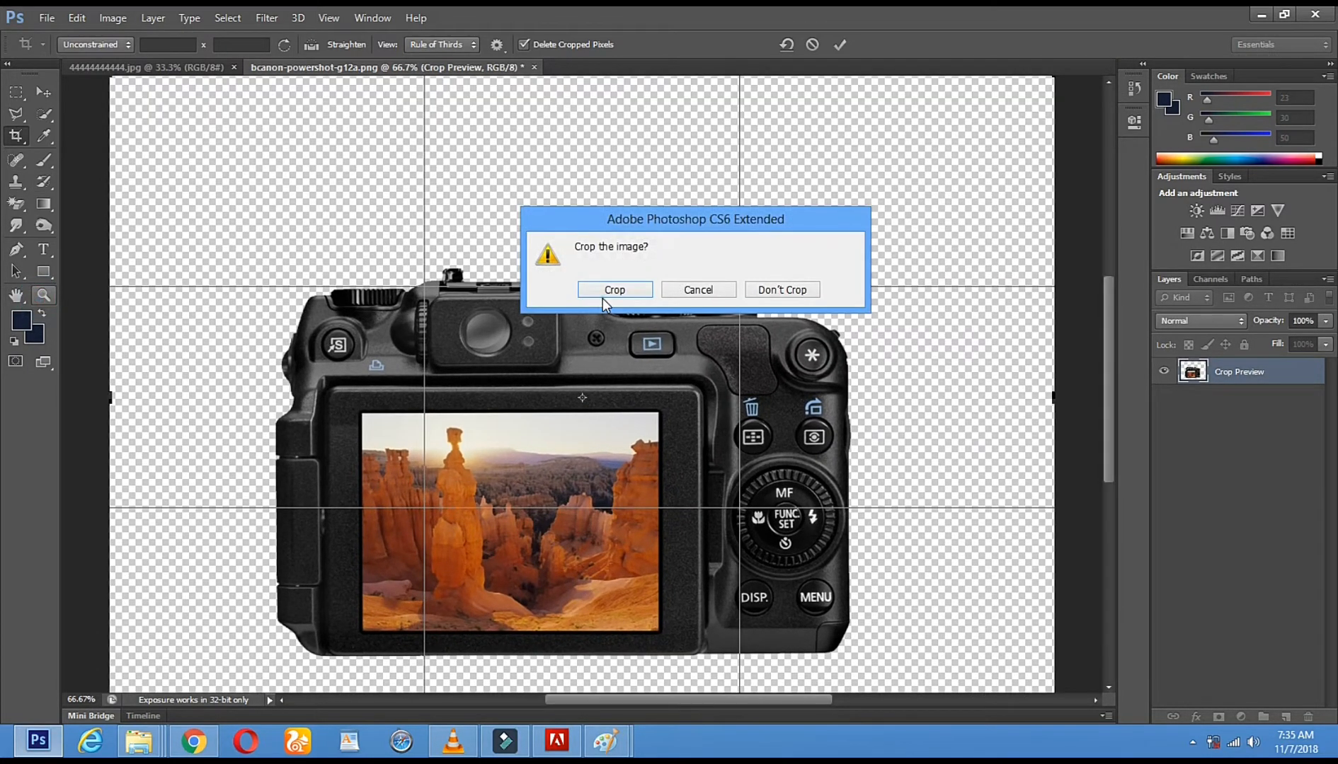
click(601, 298)
alt+click(603, 298)
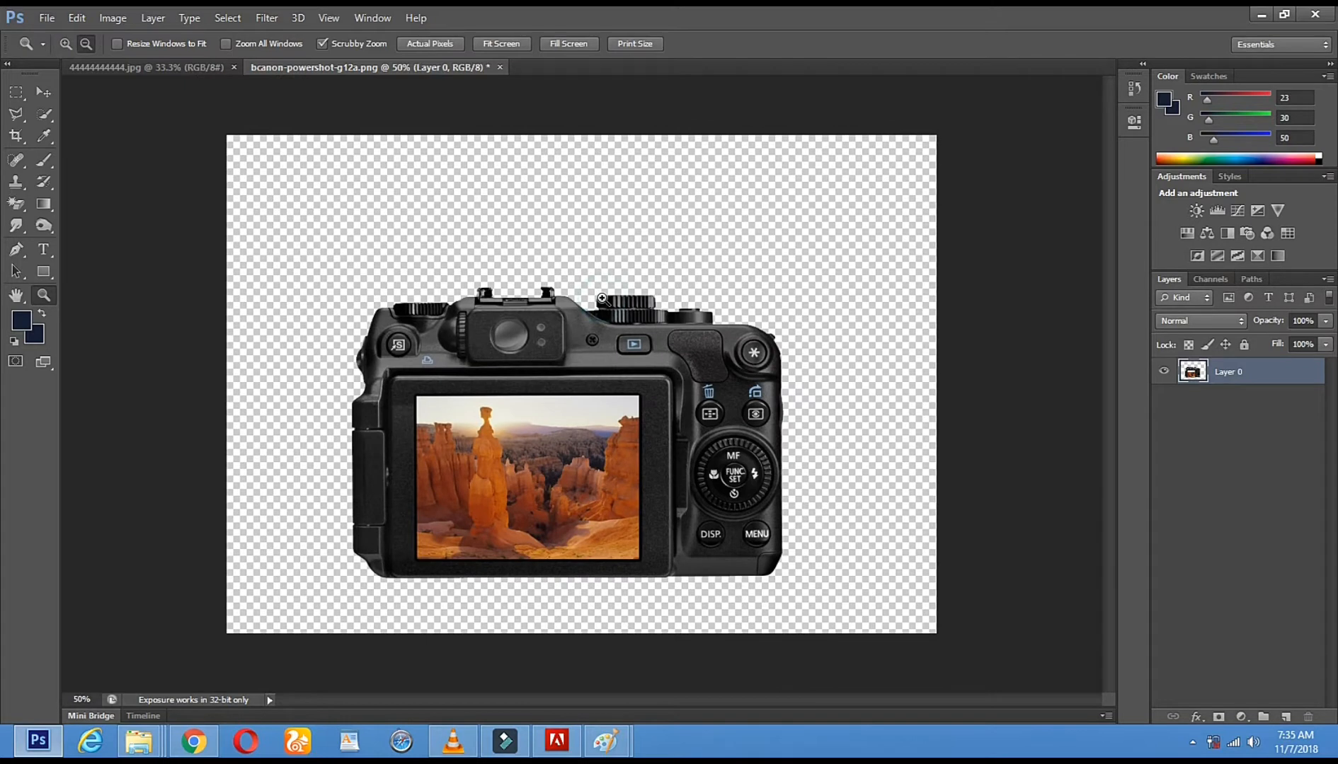
Select the whole photo in 44444444444.jpg and bring it into the camera document as a new layer
click(180, 67)
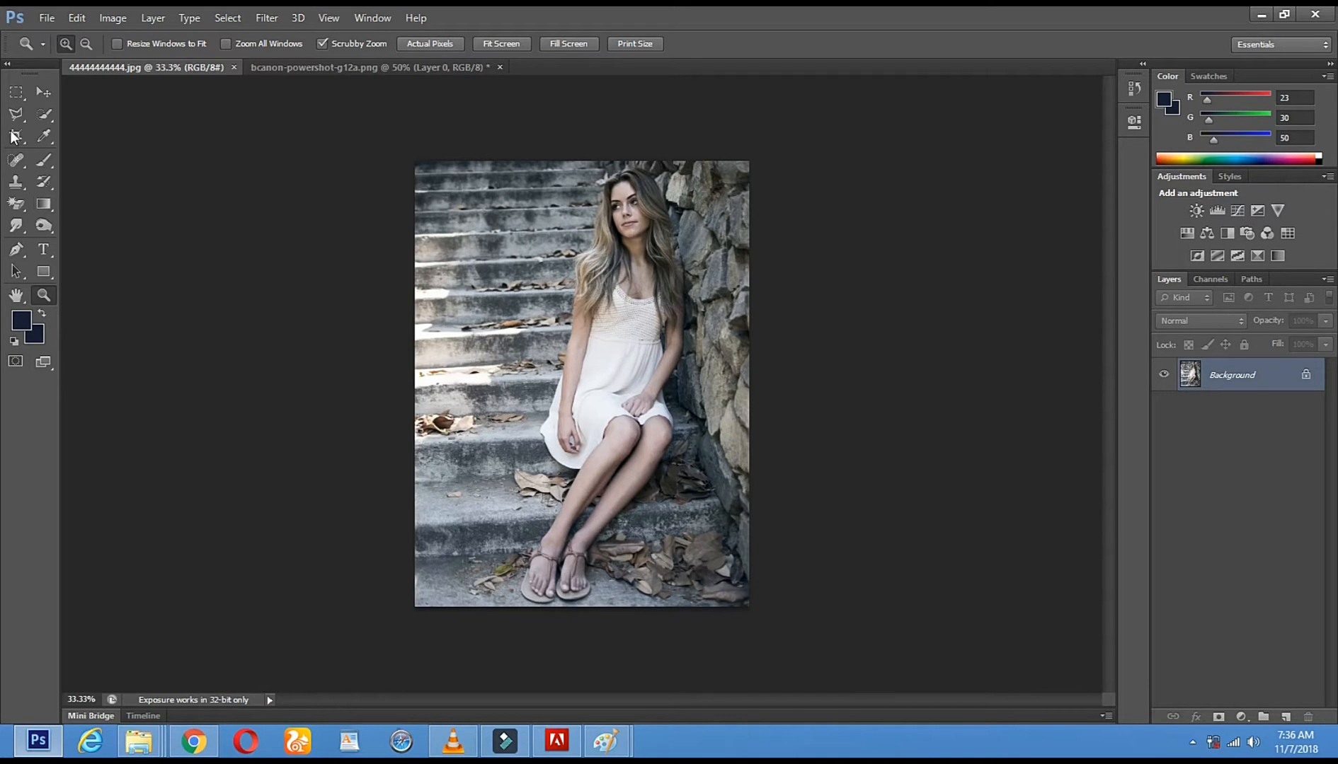
click(16, 92)
drag(414, 160, 796, 421)
click(42, 93)
drag(568, 267, 449, 174)
drag(398, 124, 562, 436)
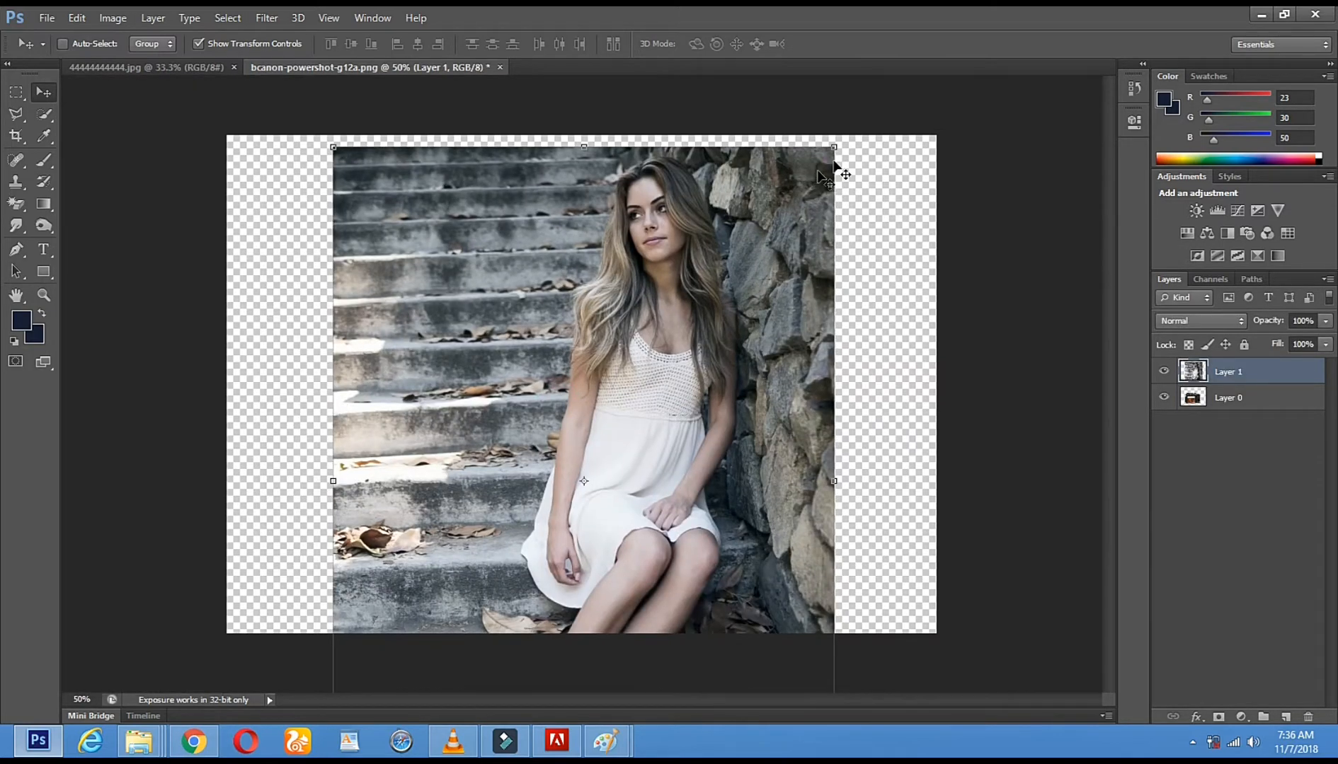
Scale the woman photo to about 59% width and 50% height, place it over the camera's upper left, and apply the transformation
drag(836, 150, 627, 479)
drag(538, 514, 581, 373)
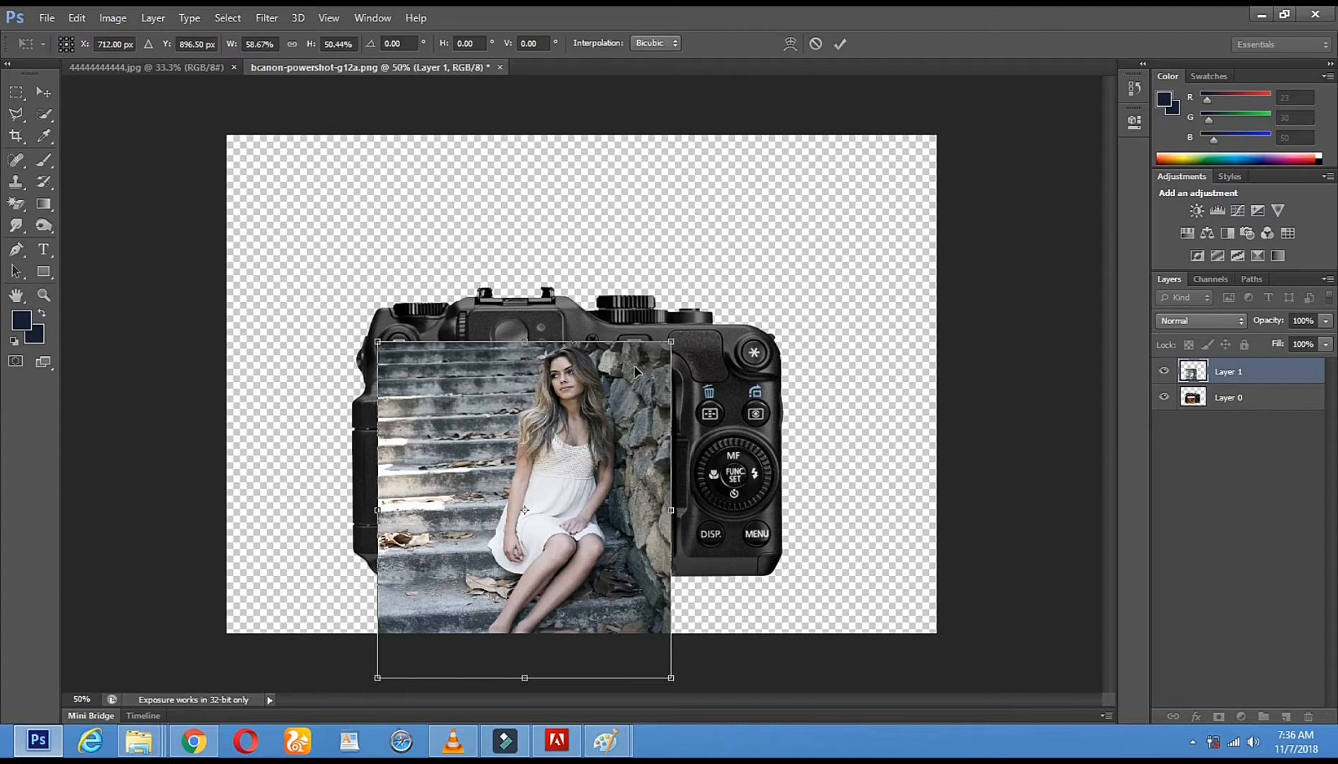
drag(478, 415, 231, 233)
drag(377, 364, 360, 335)
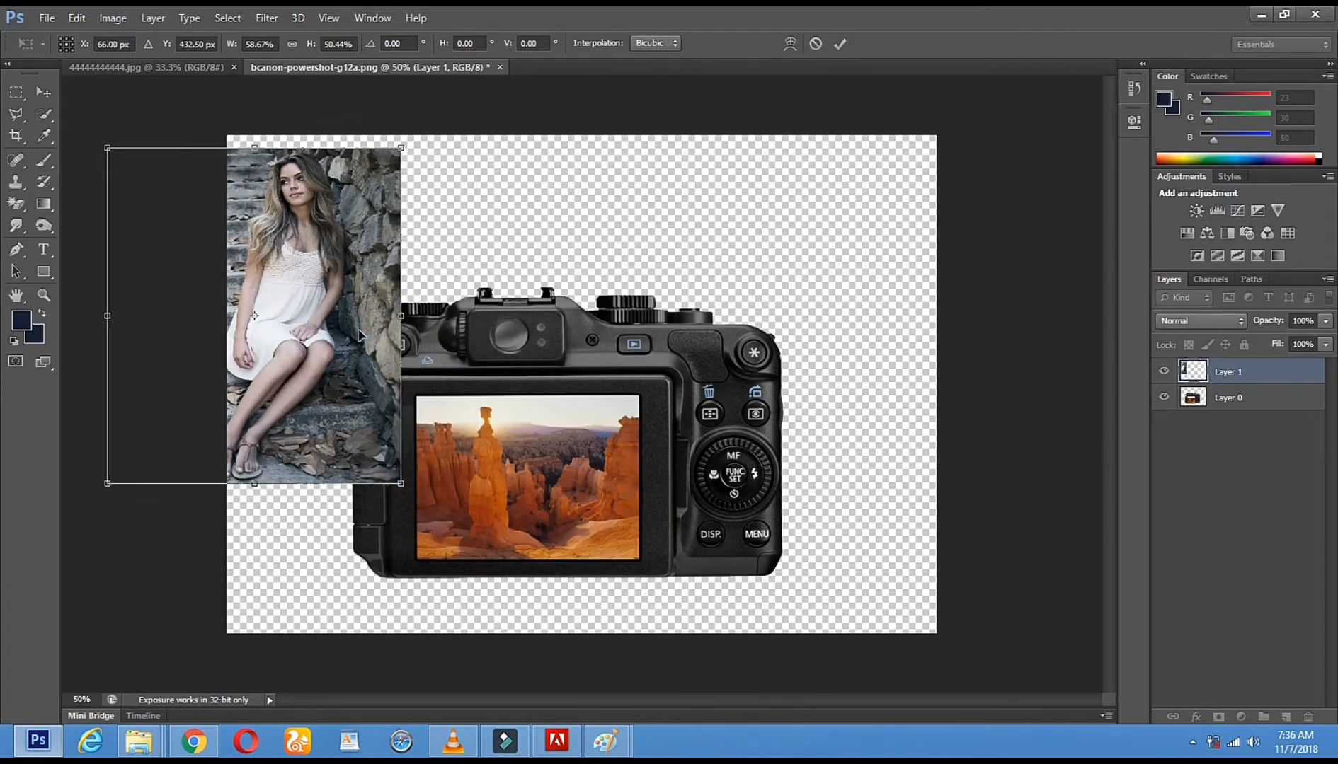
drag(309, 201, 484, 215)
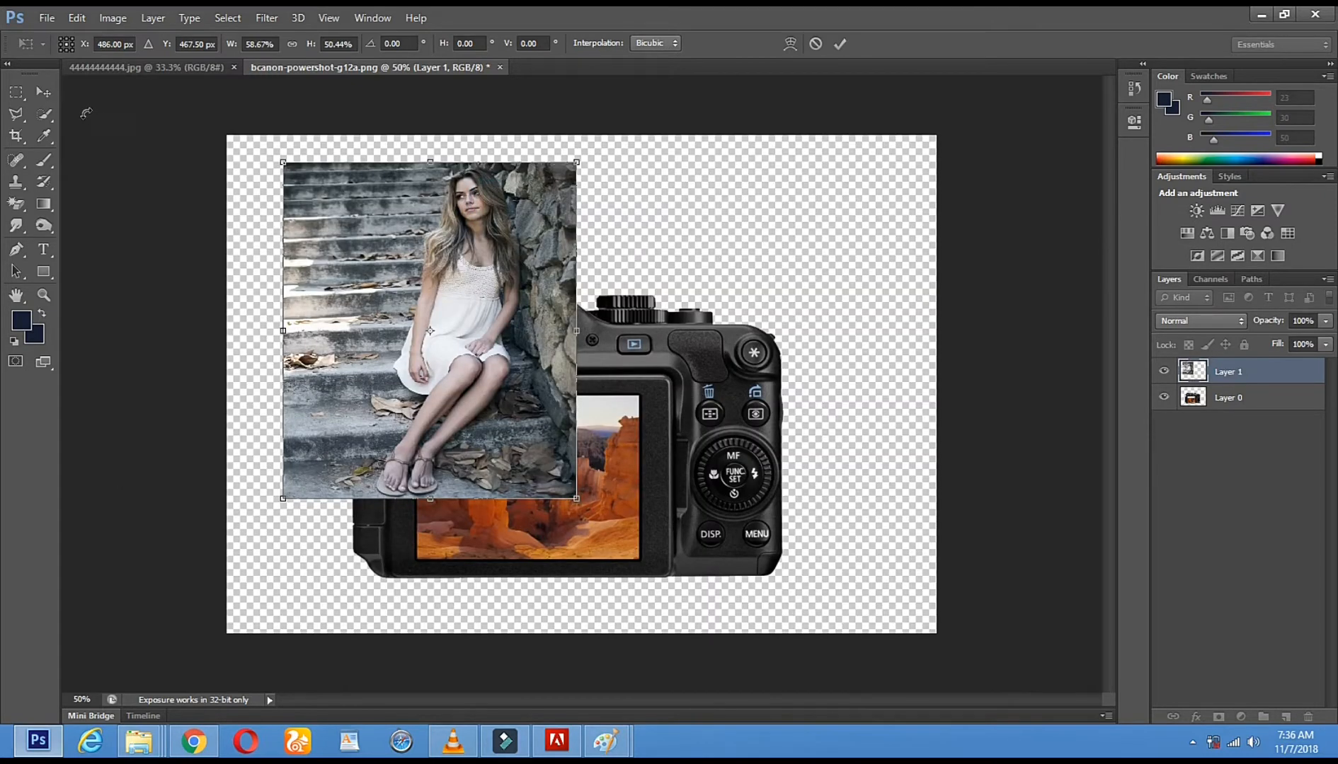
click(43, 92)
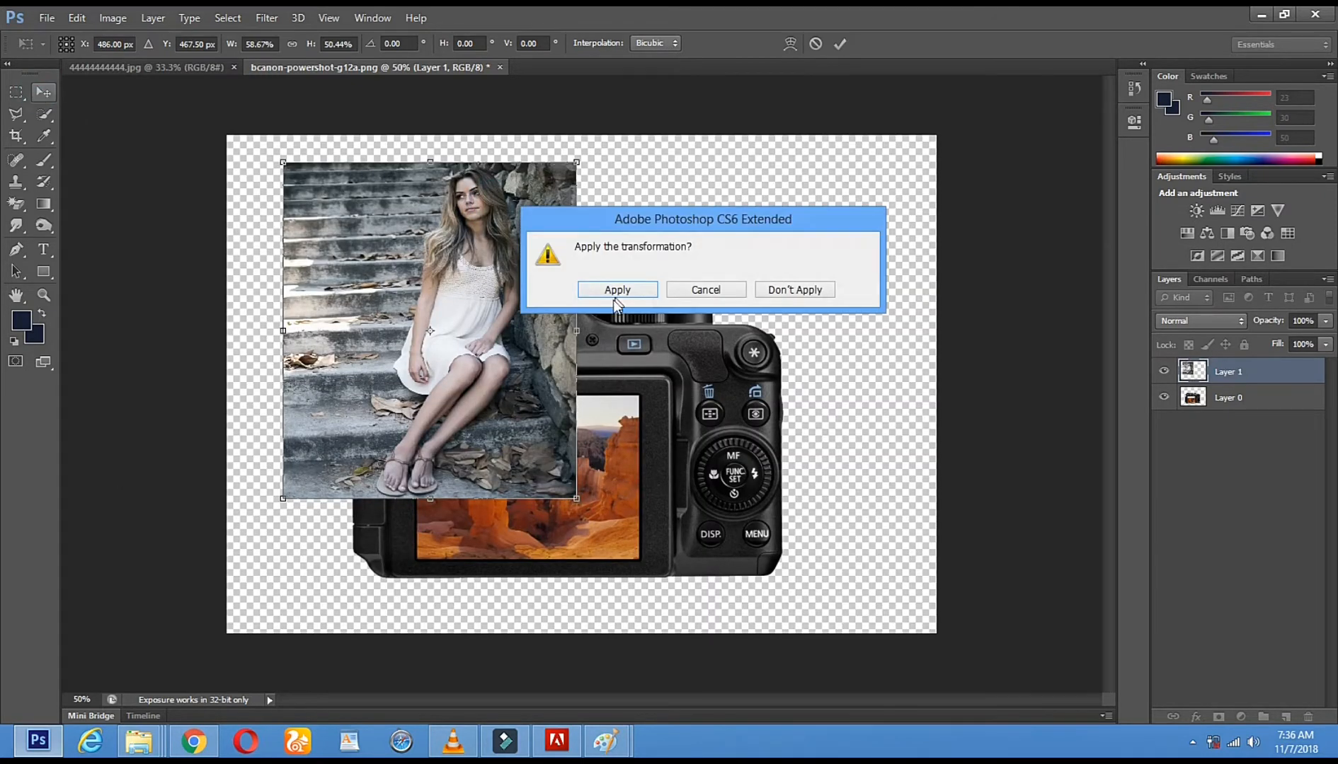
click(613, 291)
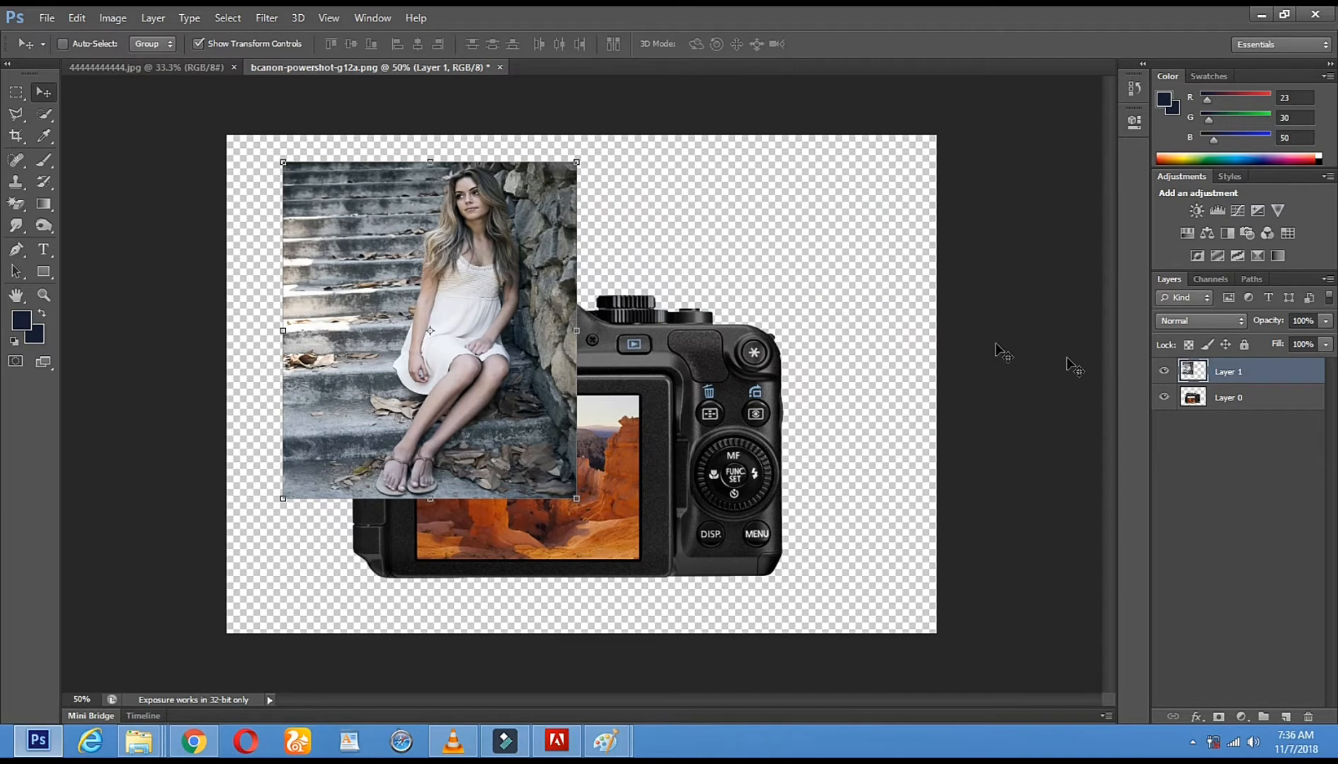
Hide the woman photo's layer and make the camera layer, Layer 0, active
click(1163, 374)
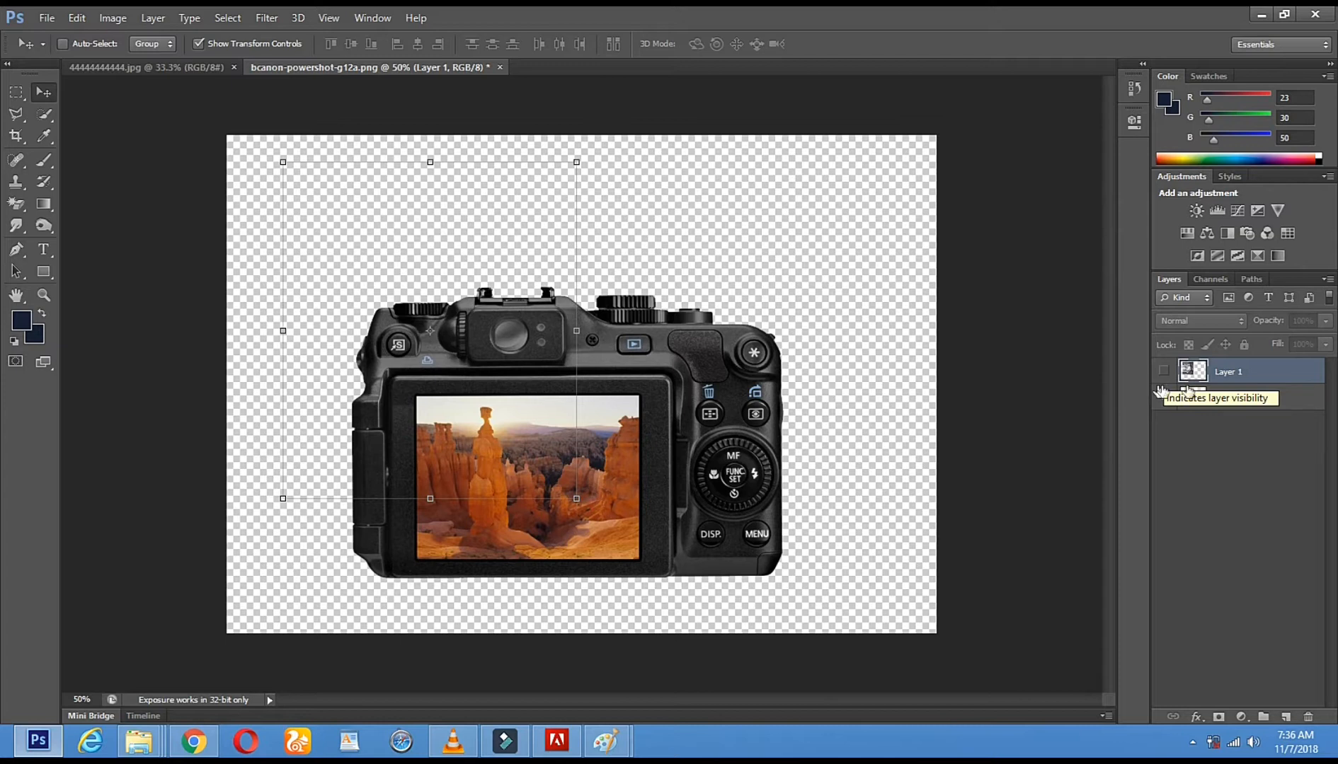
click(1164, 398)
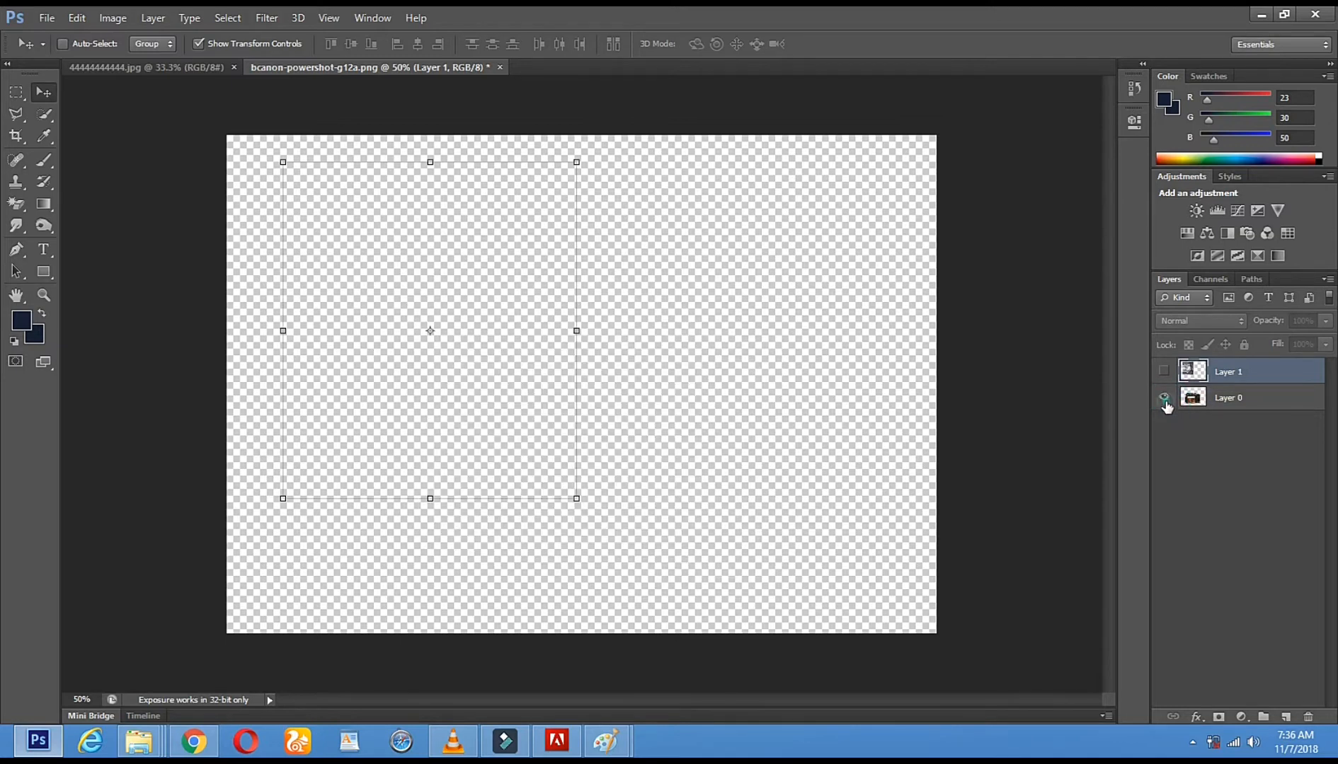
click(1164, 399)
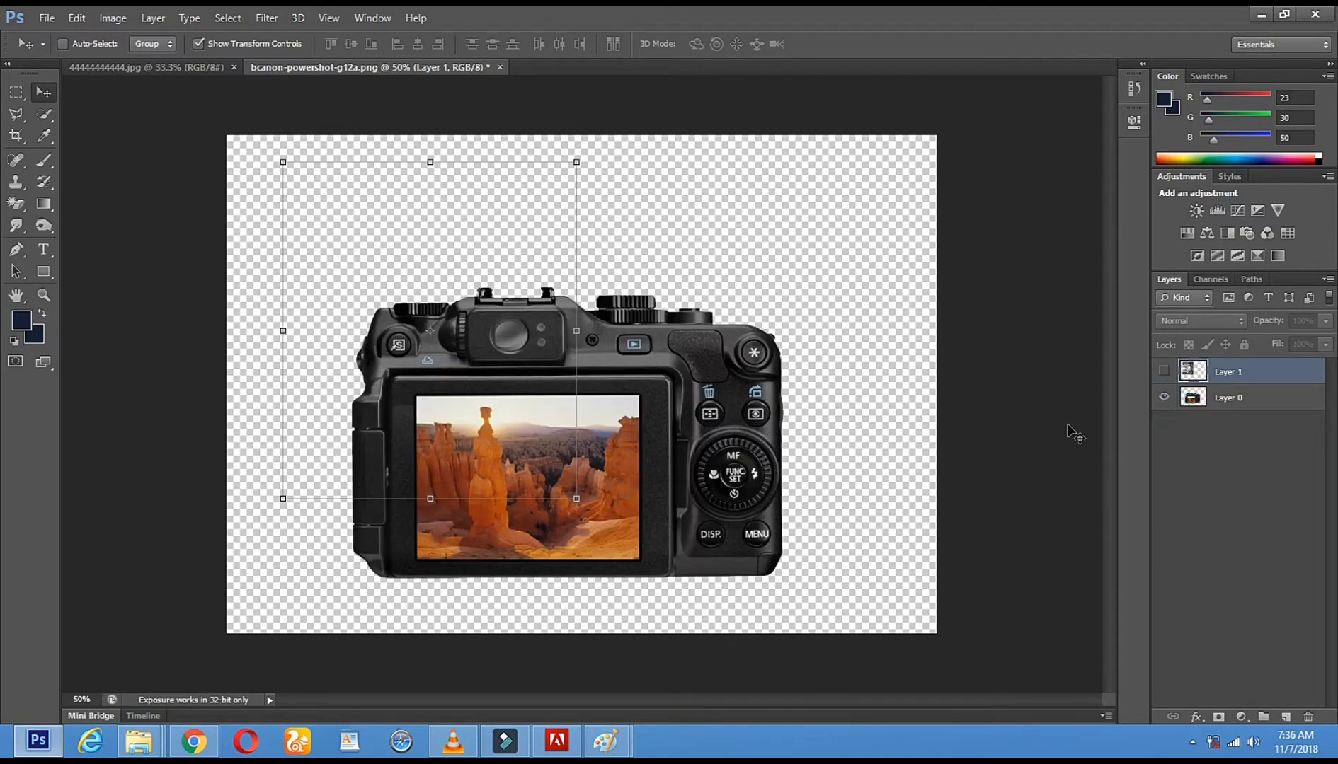
click(1259, 406)
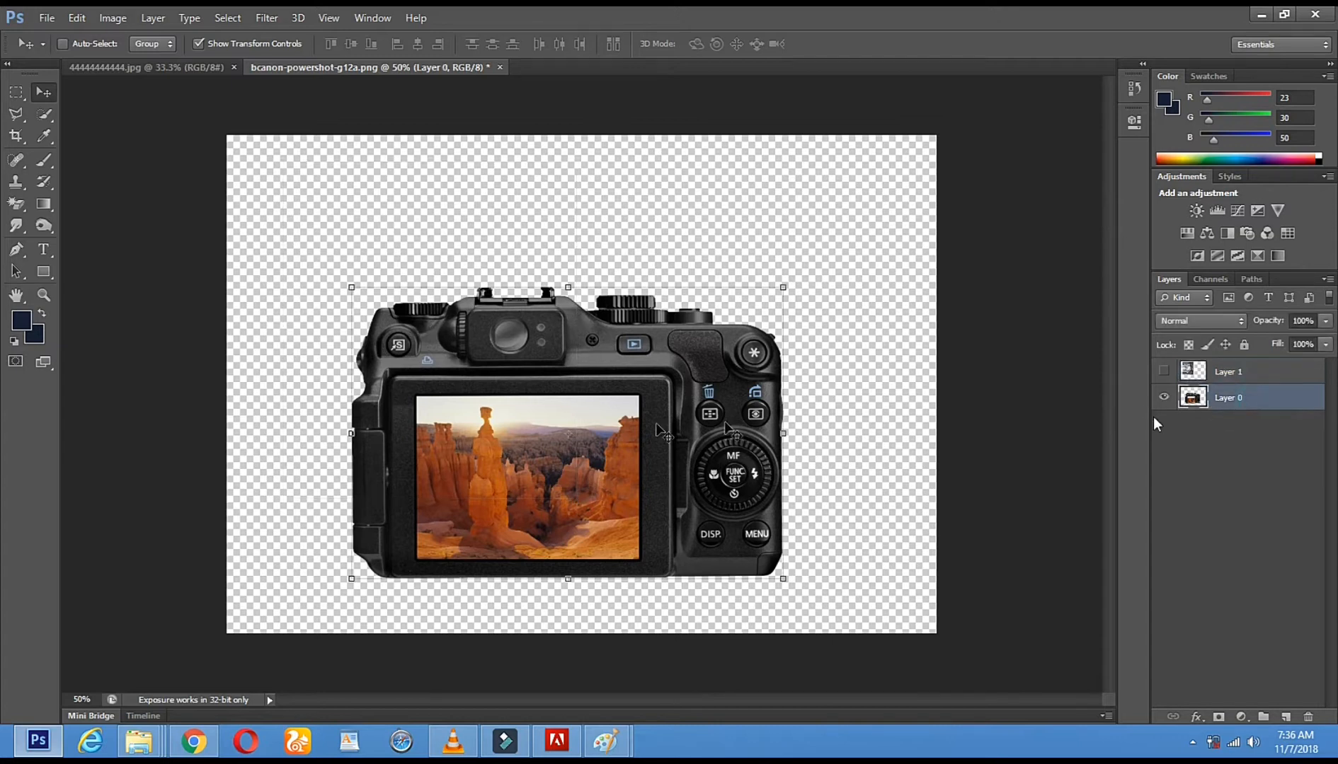
Select the landscape picture on the camera's screen with the Quick Selection tool and erase it with the Eraser tool
click(44, 114)
drag(425, 409, 550, 488)
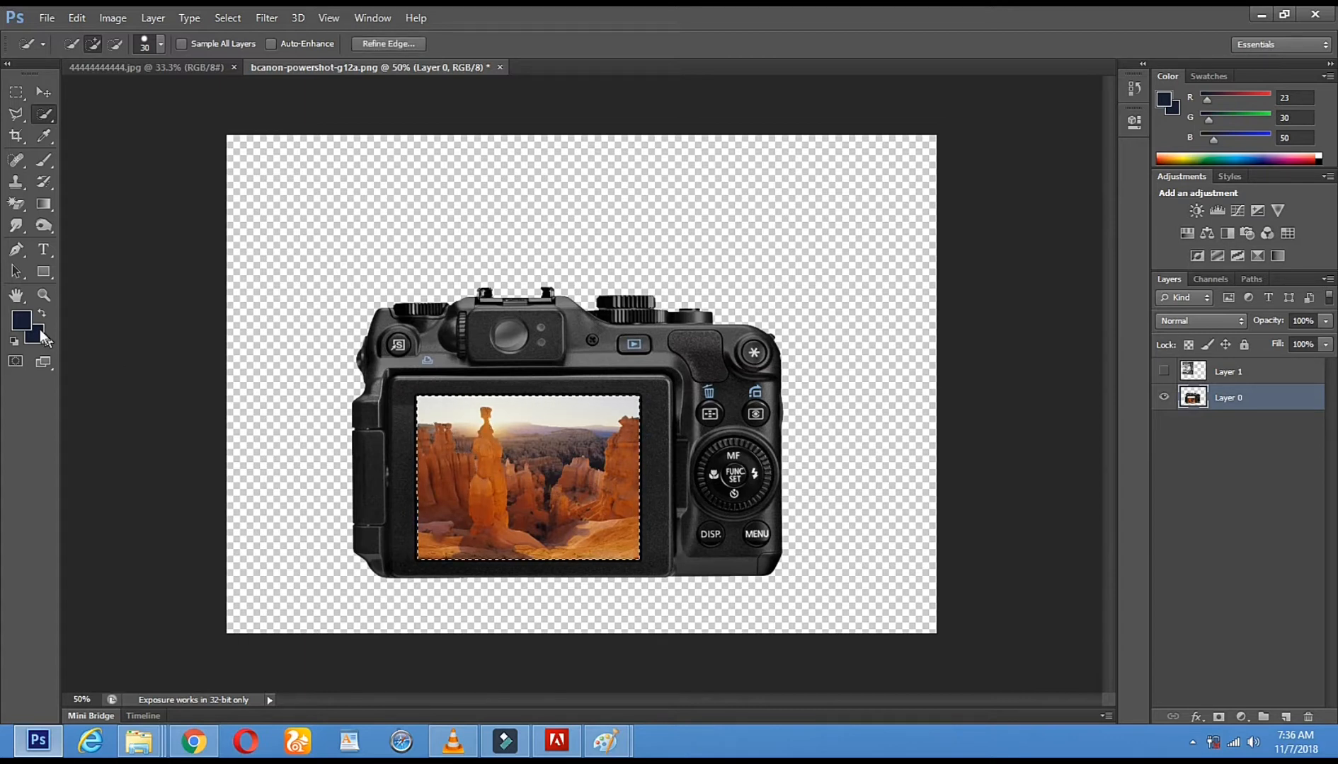
click(23, 201)
click(92, 201)
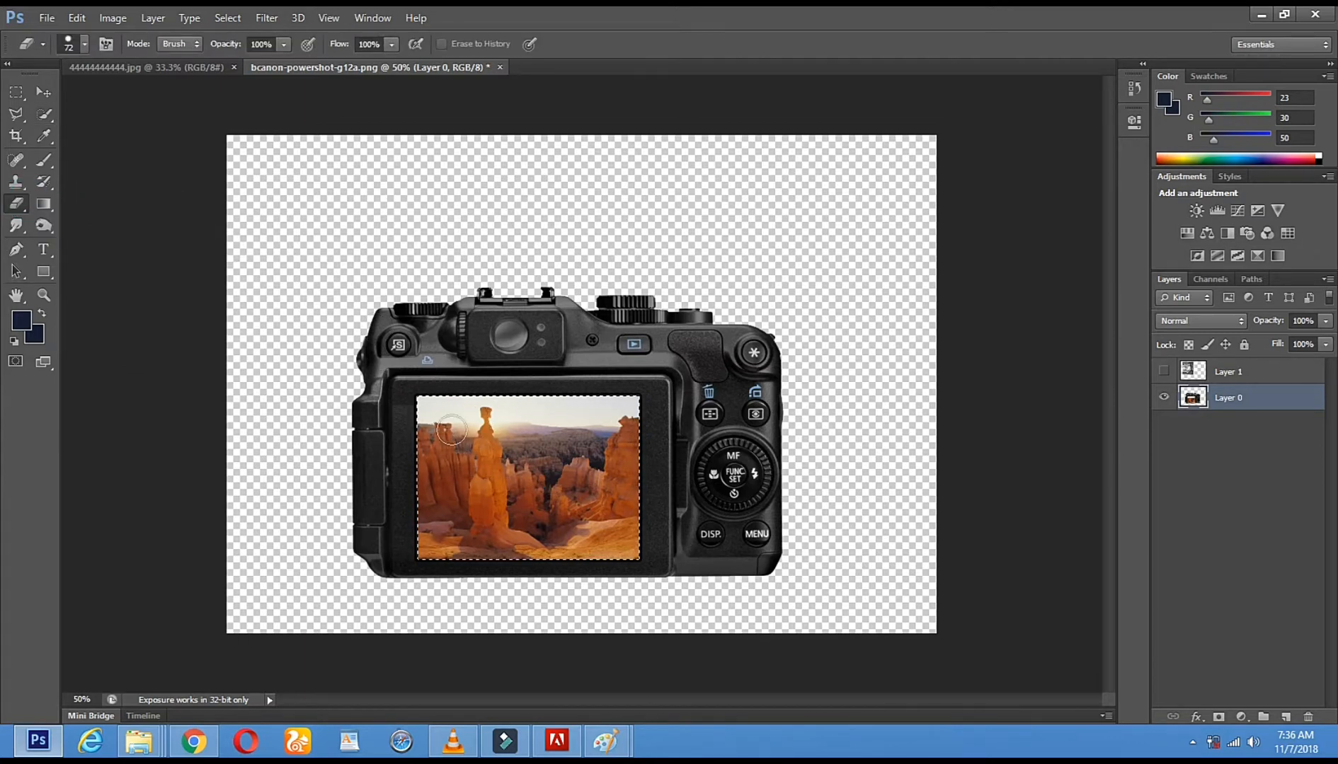
mouse_move(453, 425)
mouse_down()
mouse_move(641, 404)
mouse_move(260, 364)
mouse_move(472, 436)
mouse_move(214, 474)
mouse_move(423, 465)
mouse_up()
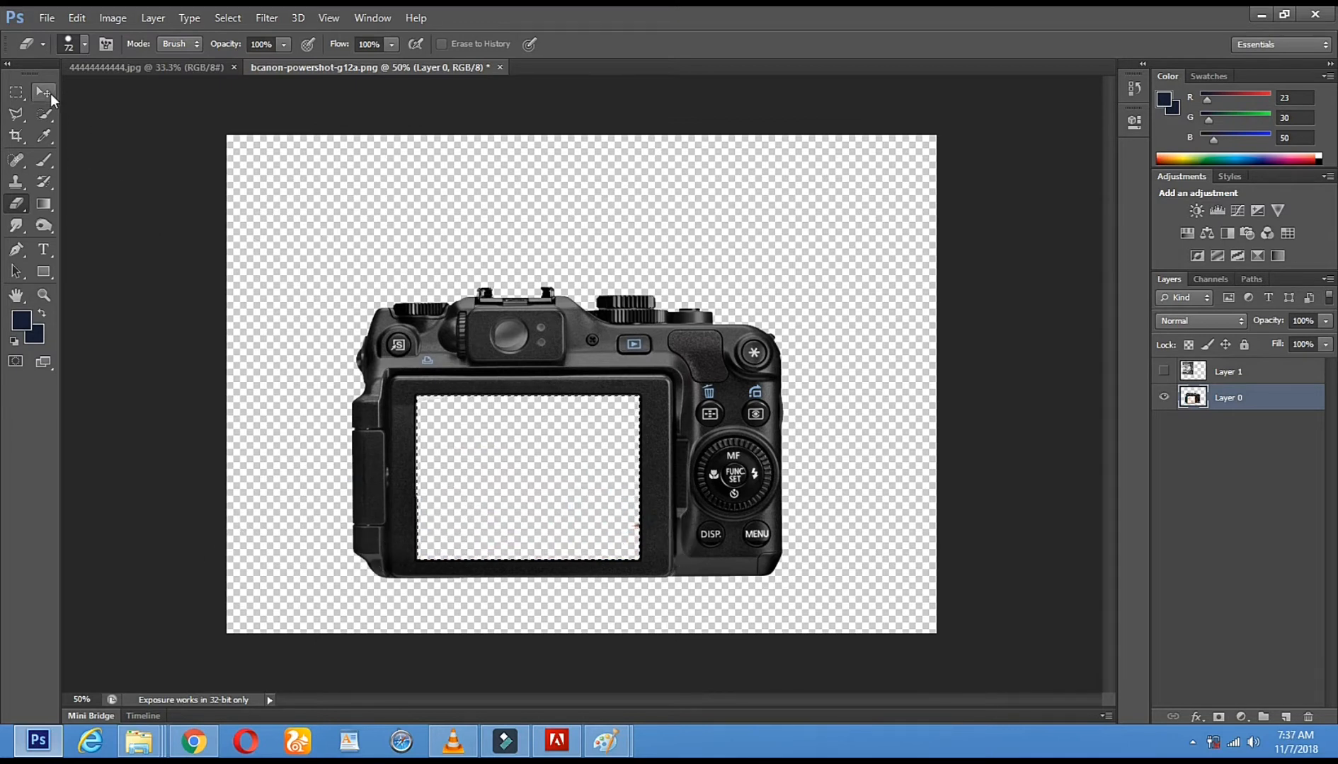
Make the woman photo's layer, Layer 1, active and visible again, with the Move tool ready
click(43, 92)
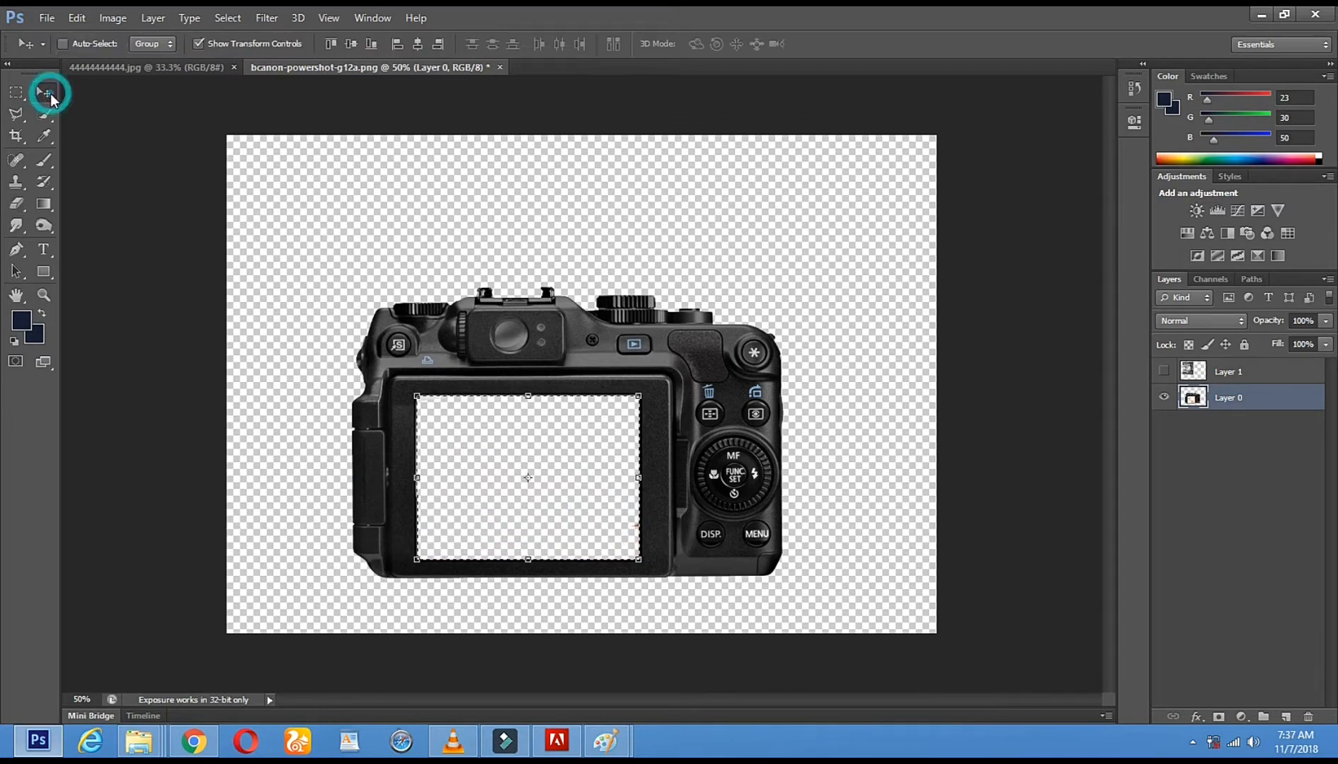
click(1204, 373)
click(1163, 370)
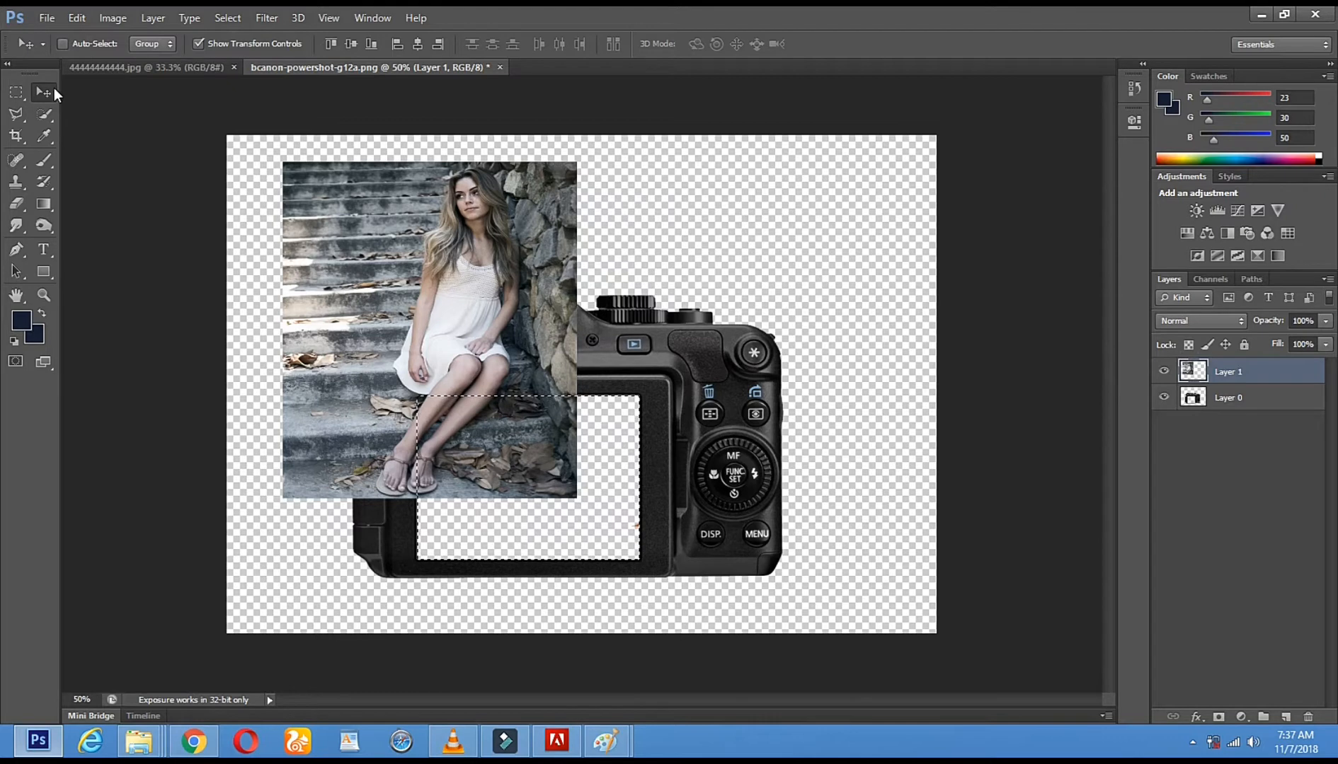
Place the woman photo's layer beneath the camera layer and position it so her face and upper body fill the camera's screen
drag(440, 252, 540, 354)
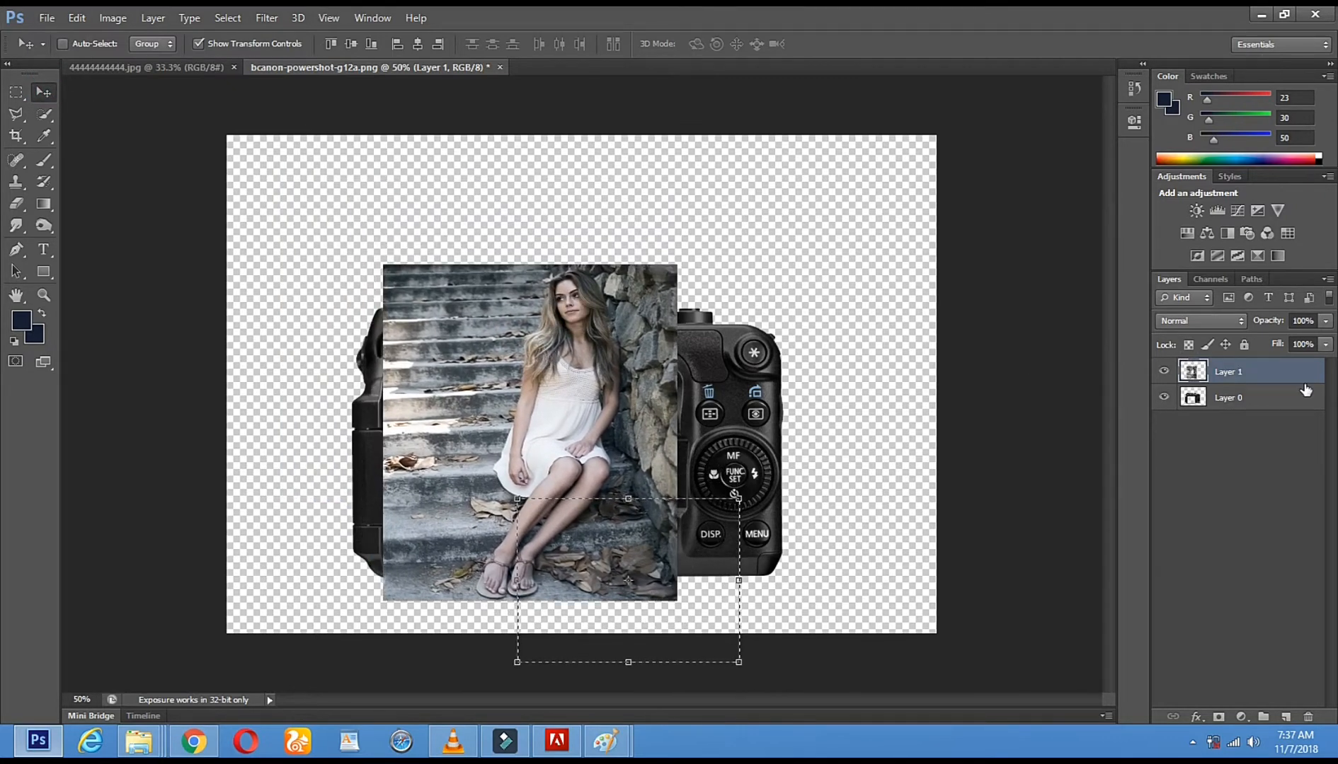
drag(1247, 386, 1221, 416)
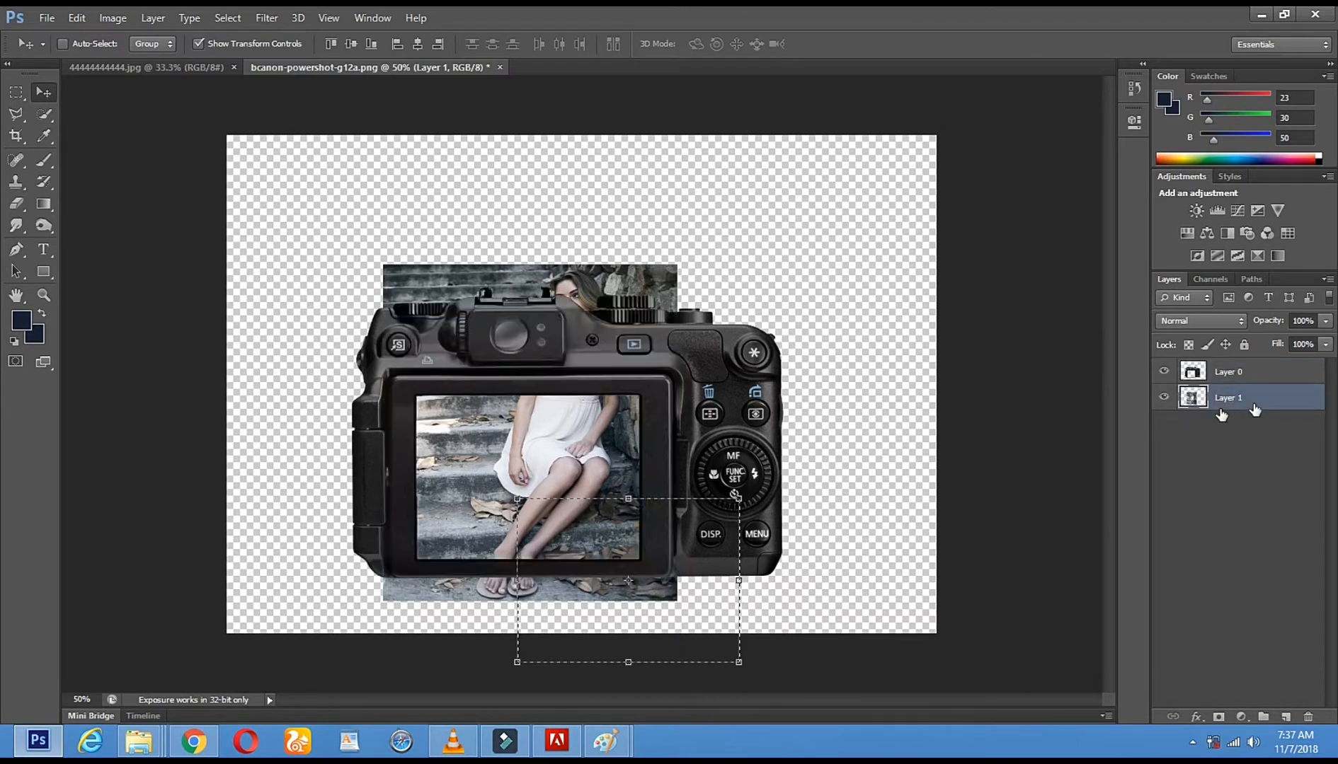
drag(576, 399, 570, 522)
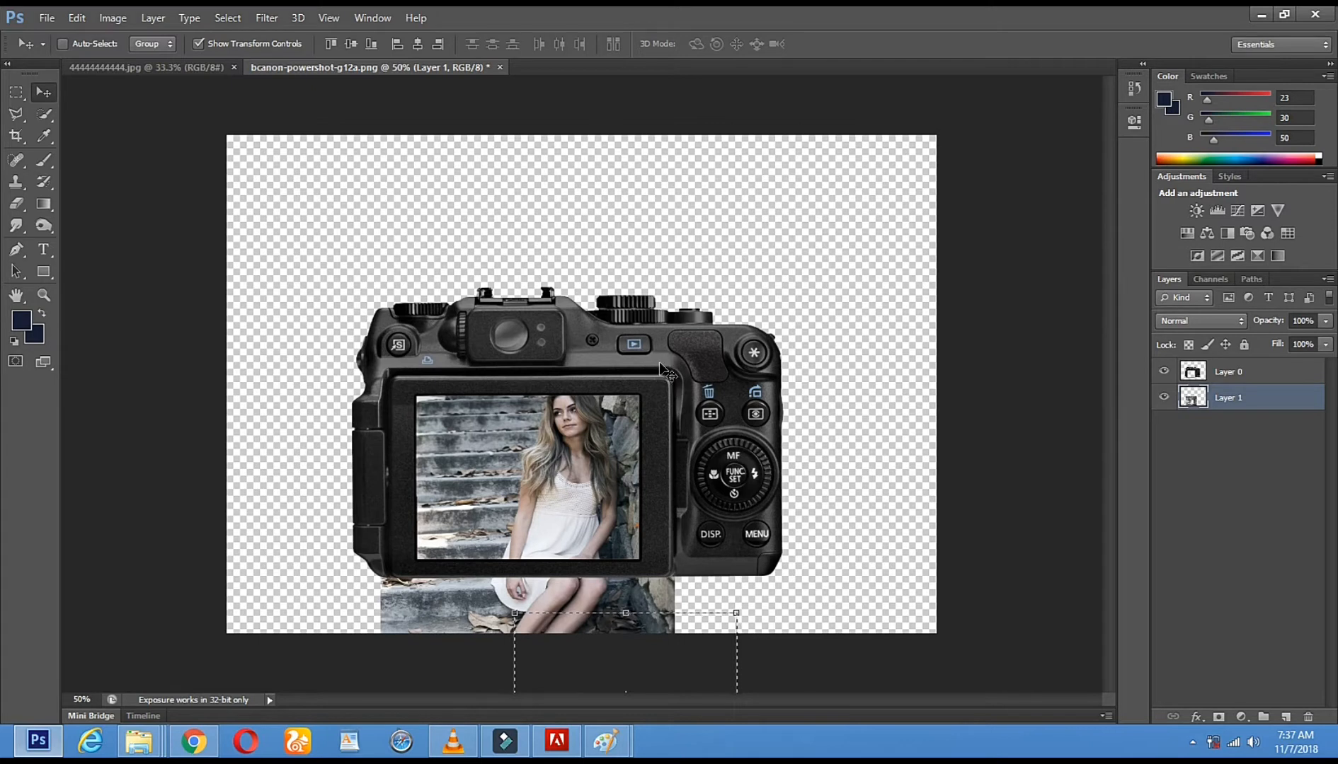
Move the camera layer up toward the canvas's upper edge and shift the woman photo up to fill its screen again
right_click(564, 358)
click(579, 371)
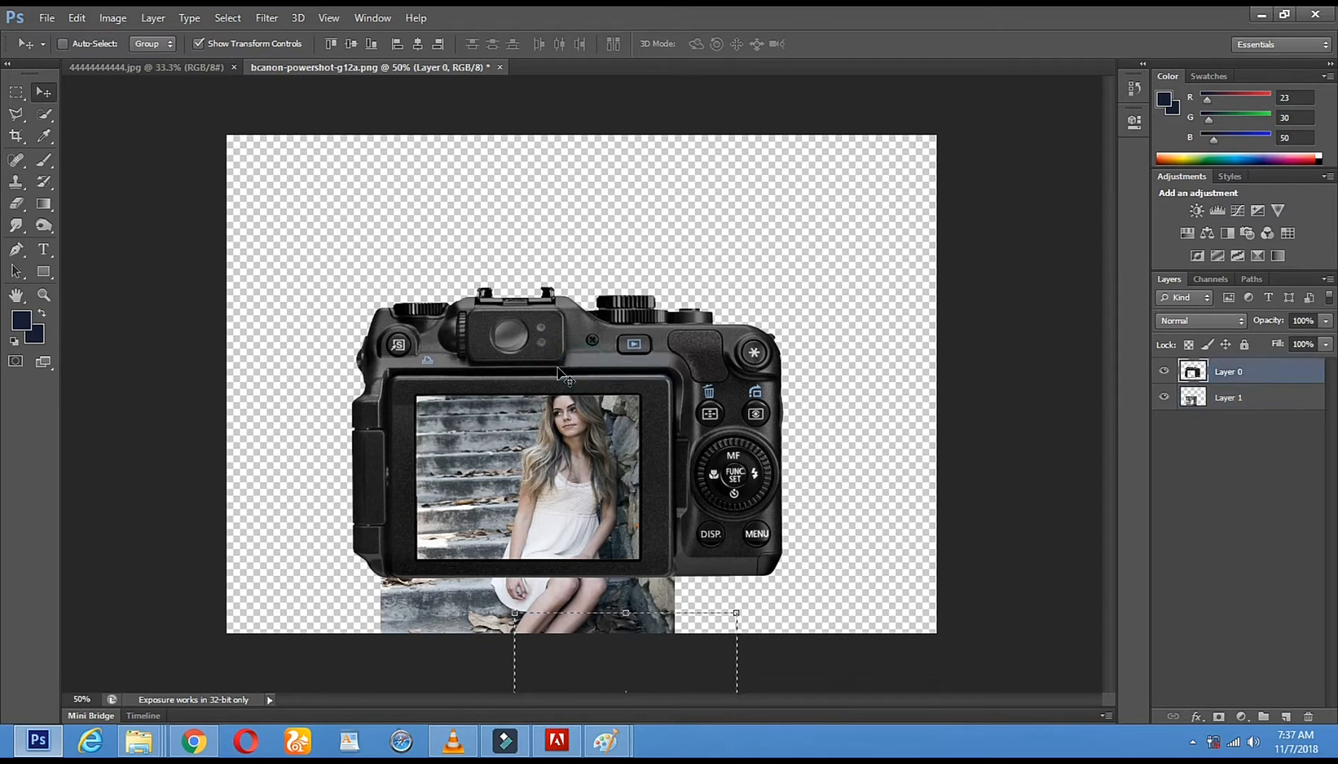
drag(556, 366, 560, 257)
click(1262, 400)
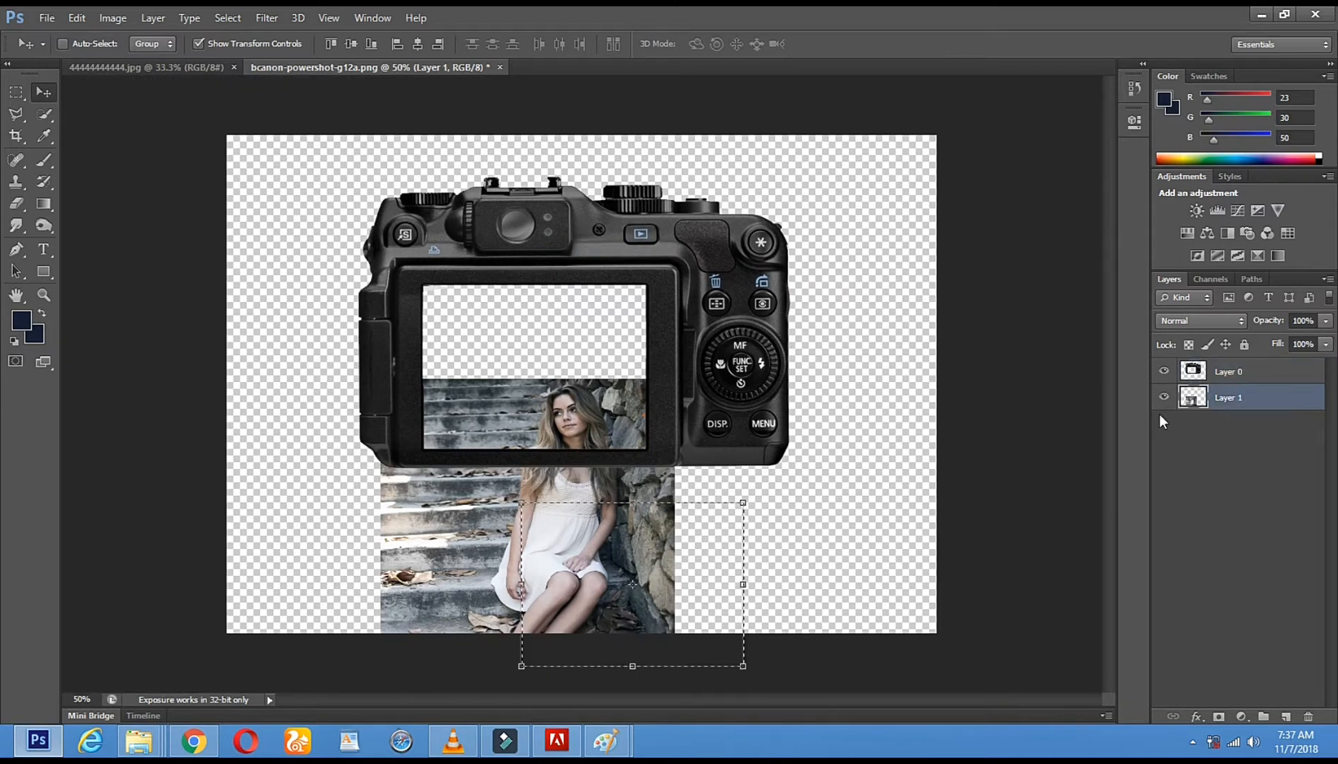
drag(473, 507, 463, 396)
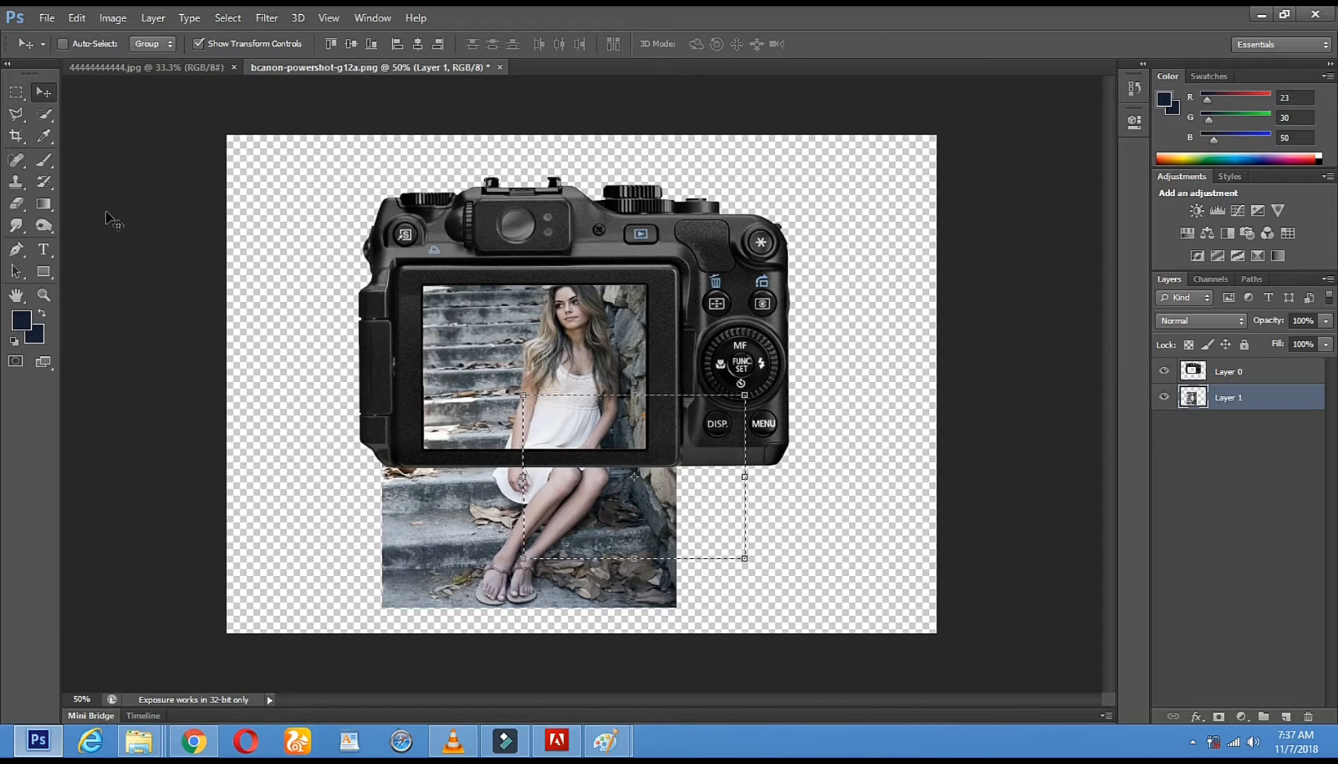
Make the camera layer, Layer 0, active and set the Eraser's brush size to 20 px
click(50, 98)
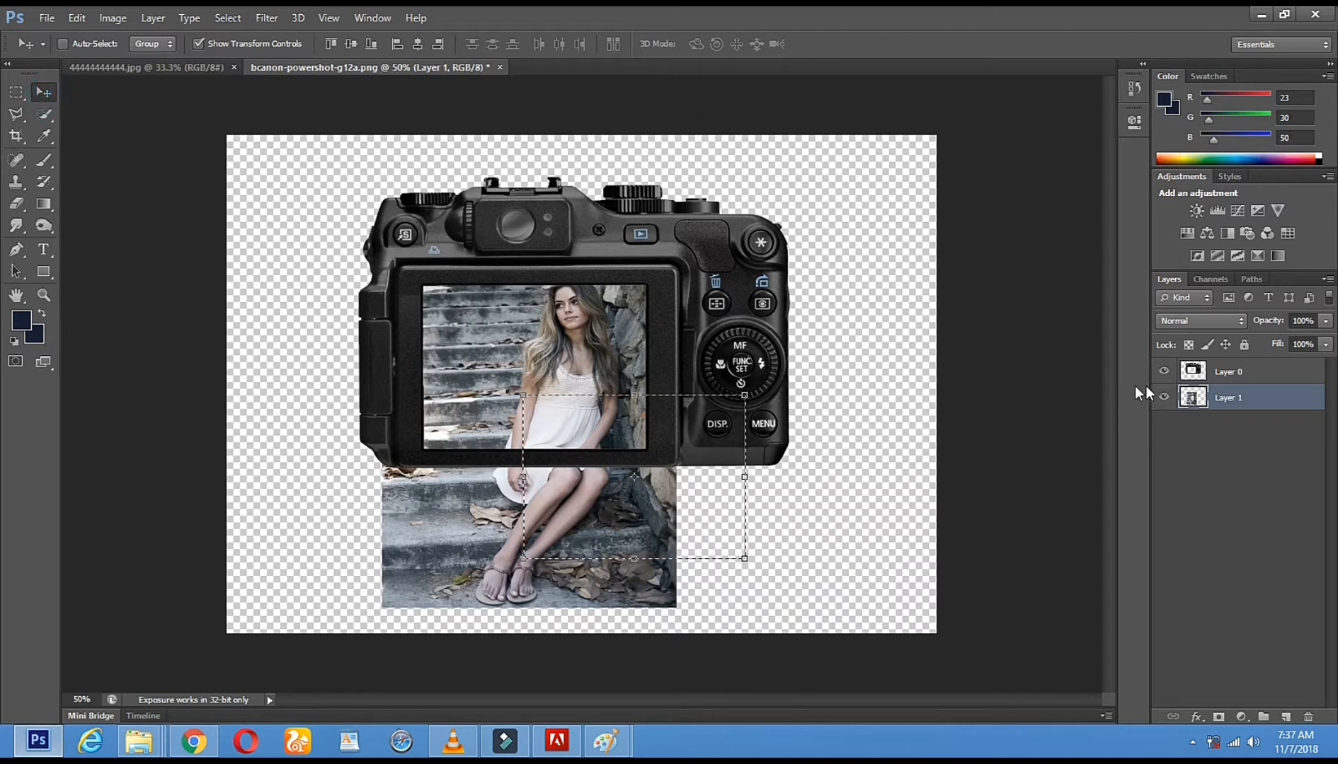
click(1225, 380)
click(43, 295)
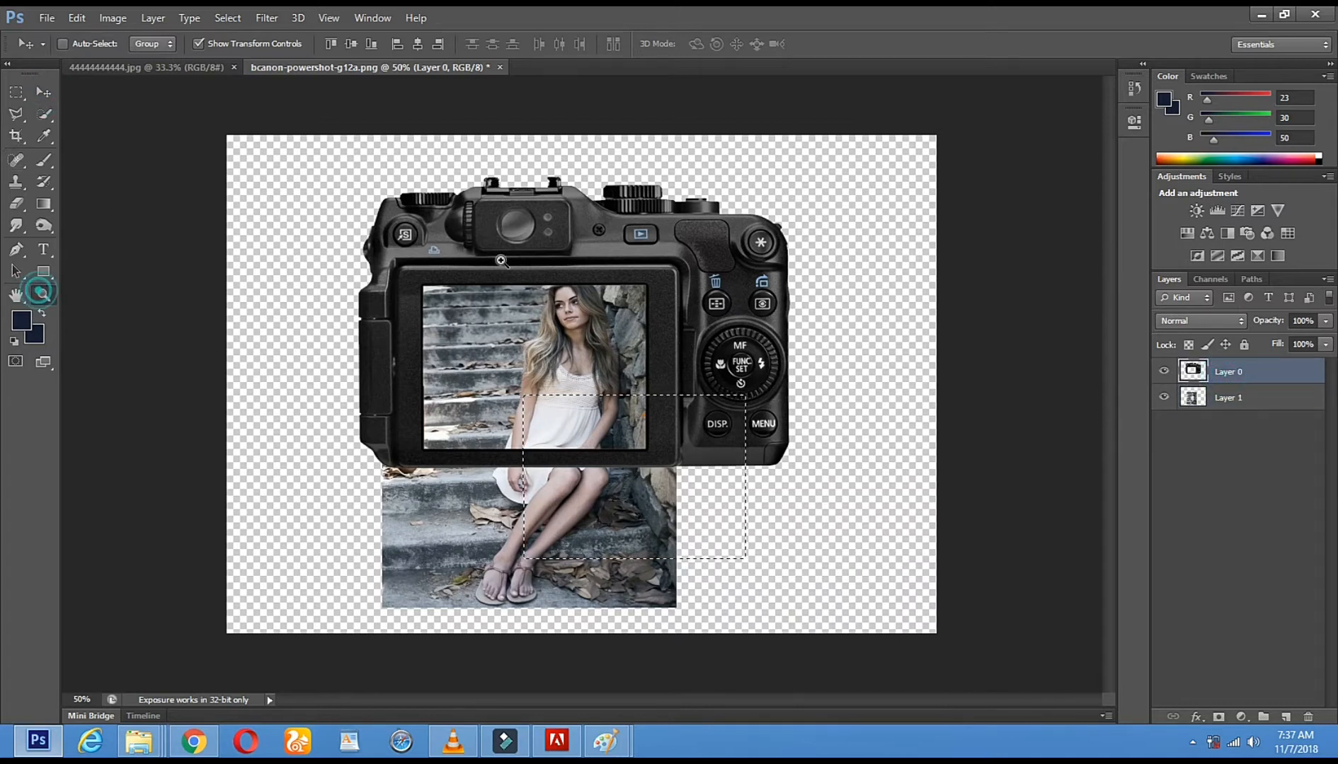
click(501, 260)
click(405, 269)
click(404, 269)
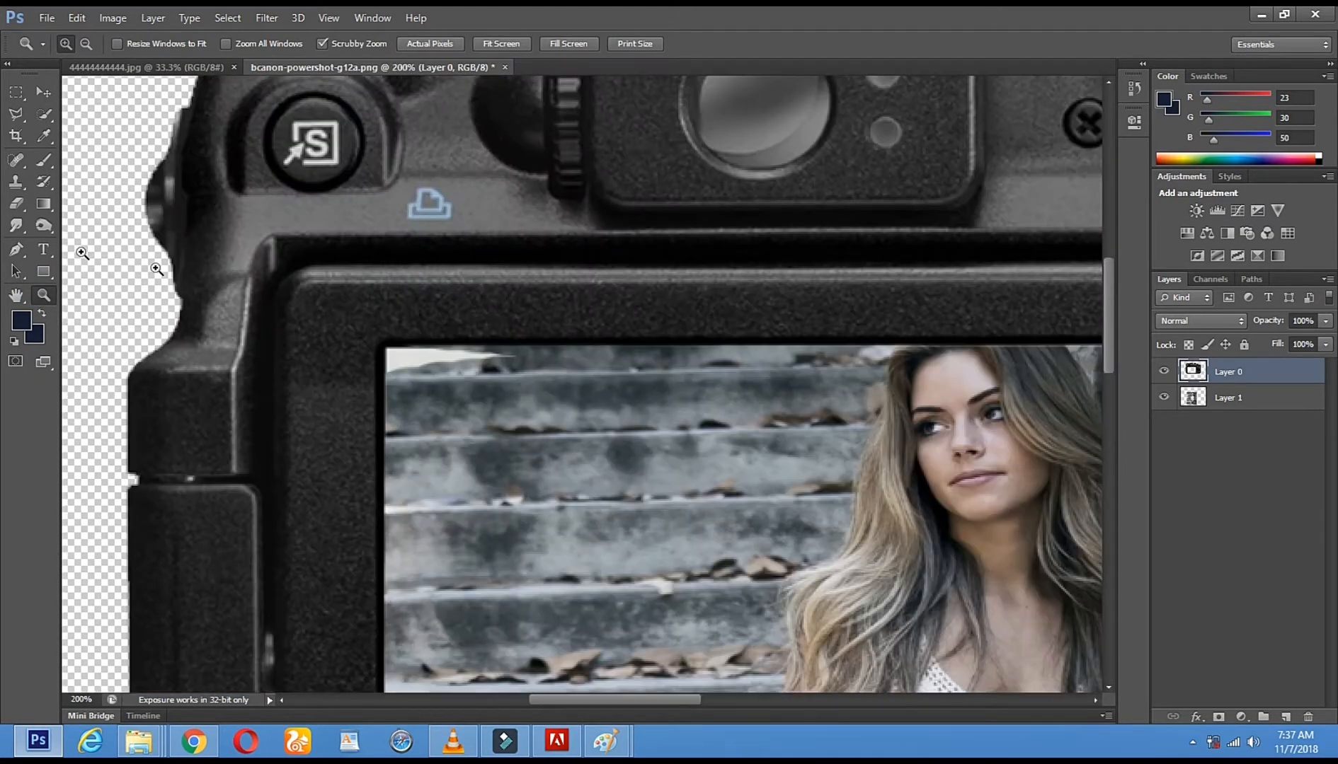
click(17, 205)
right_click(528, 397)
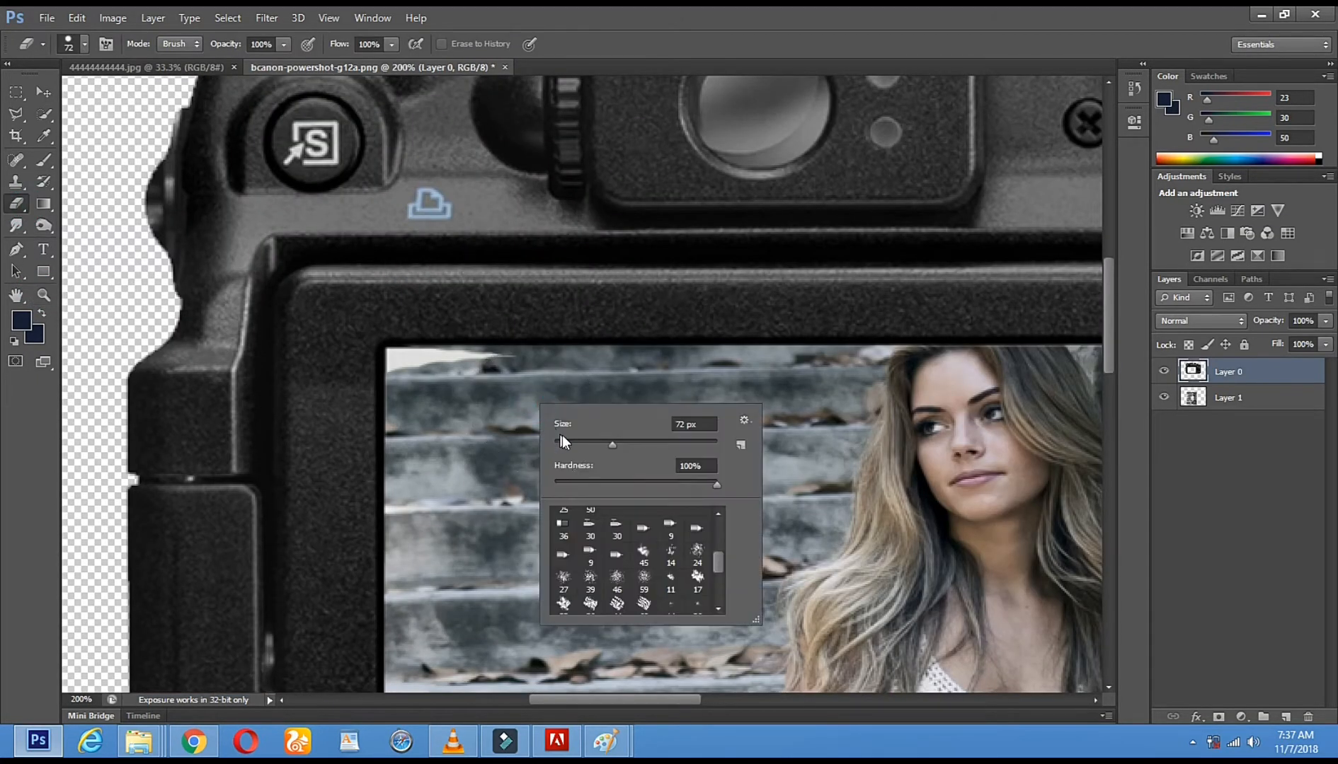
click(499, 366)
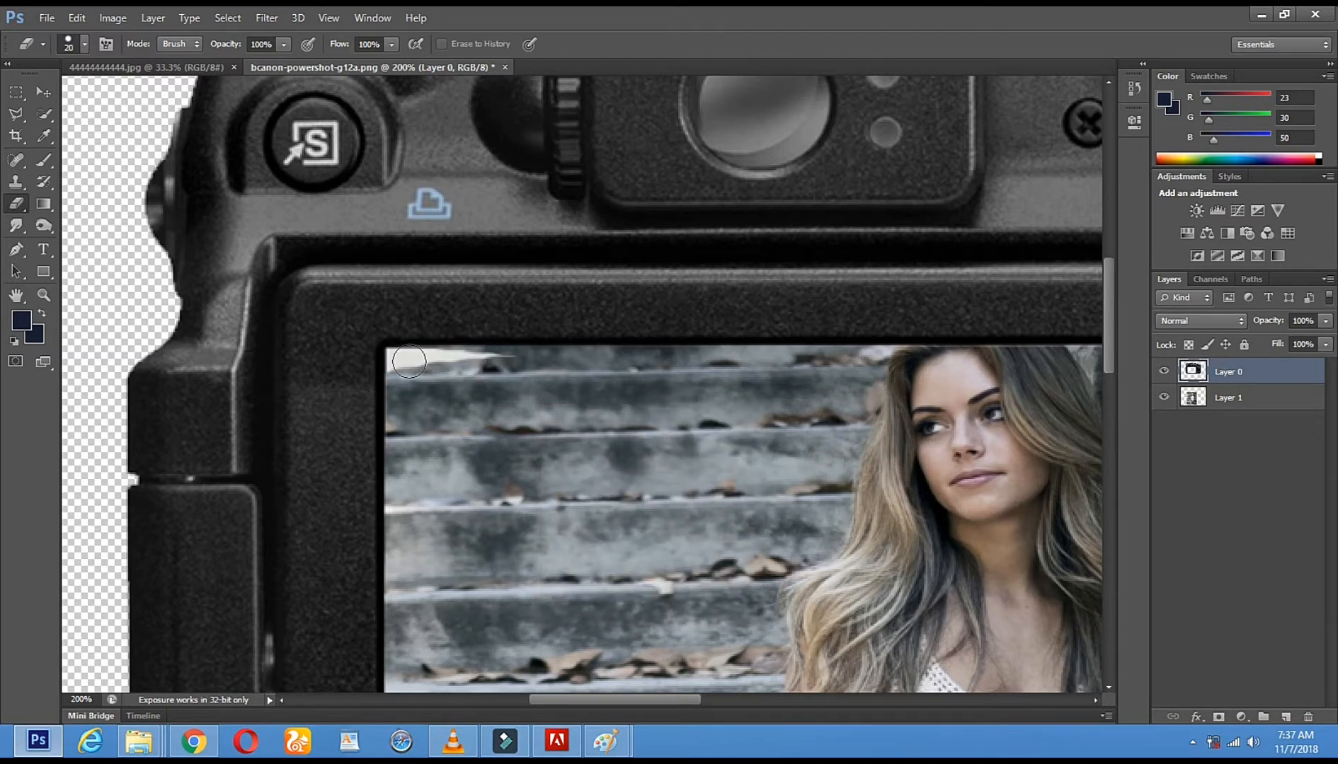
Try to erase the white remnant in the screen's upper-left corner on Layer 0 and on Layer 1
drag(406, 362, 494, 363)
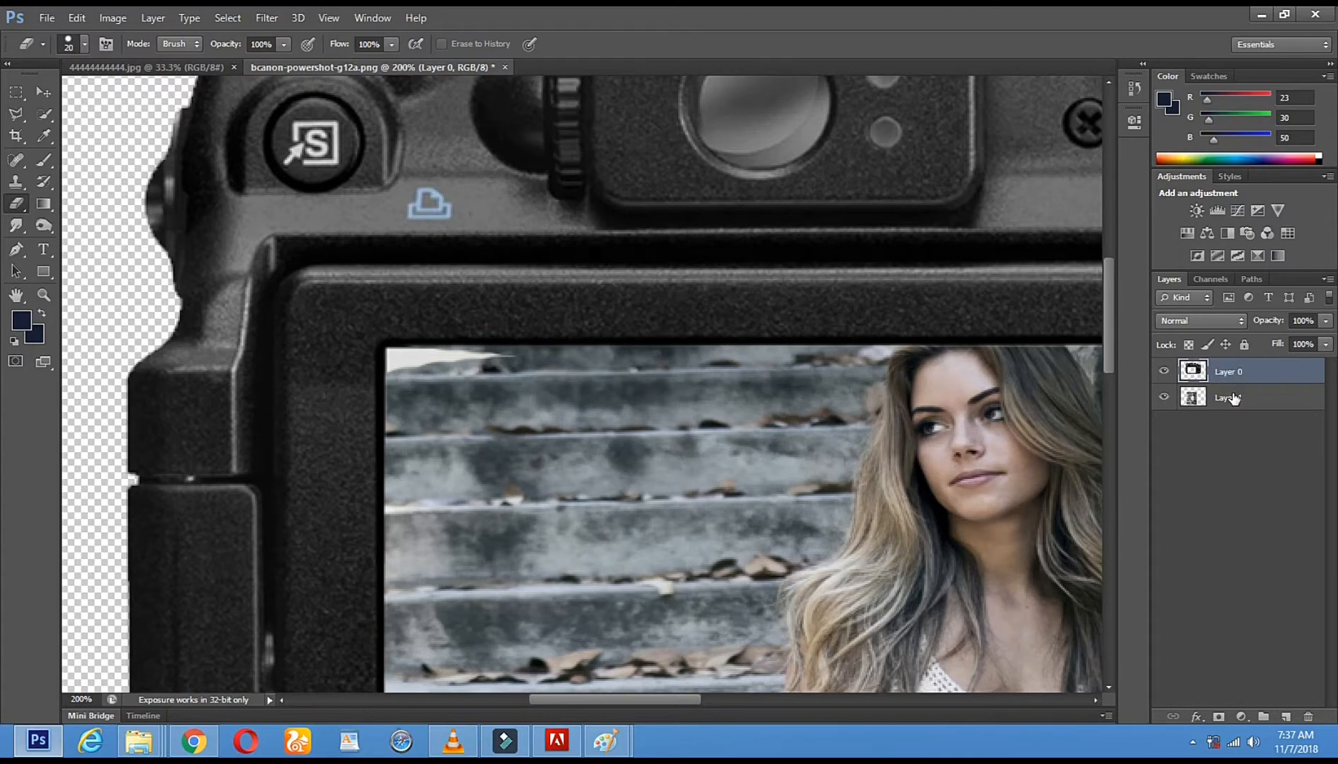
click(1233, 398)
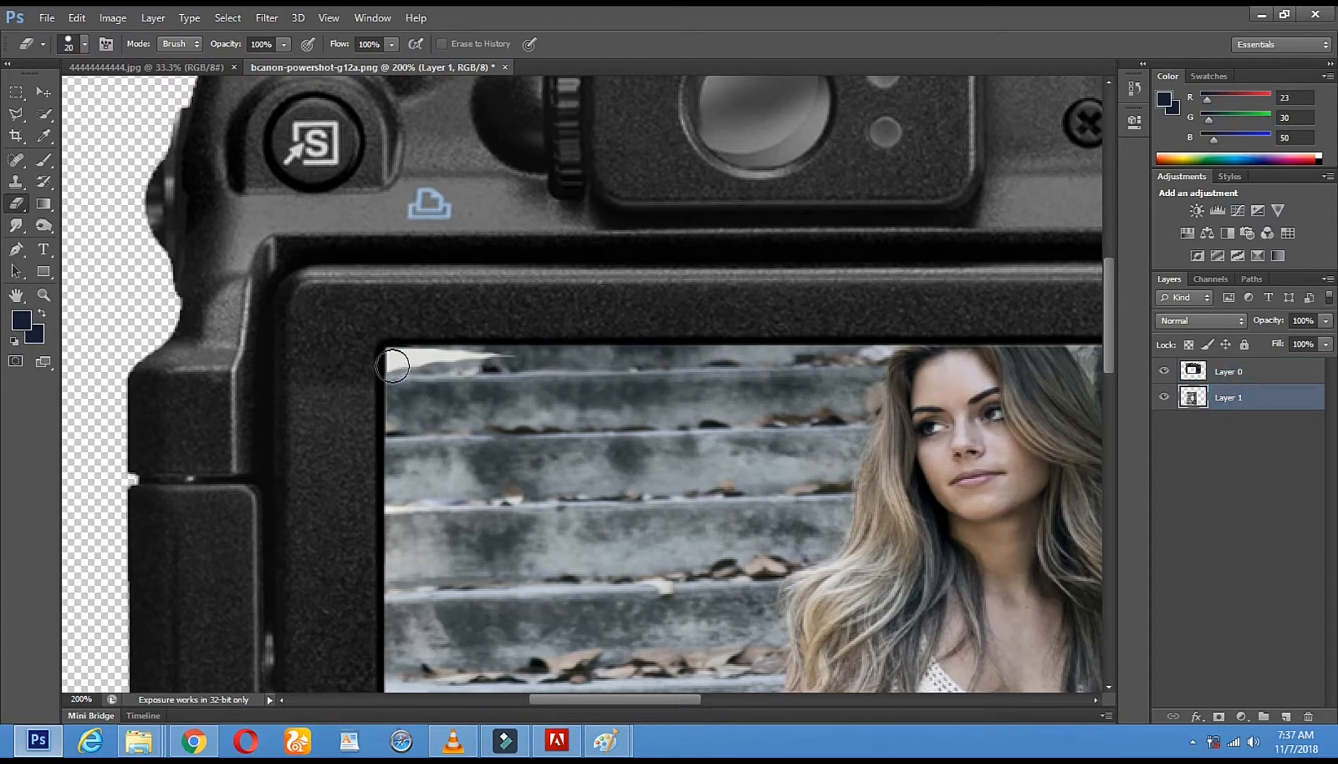
drag(396, 363, 508, 363)
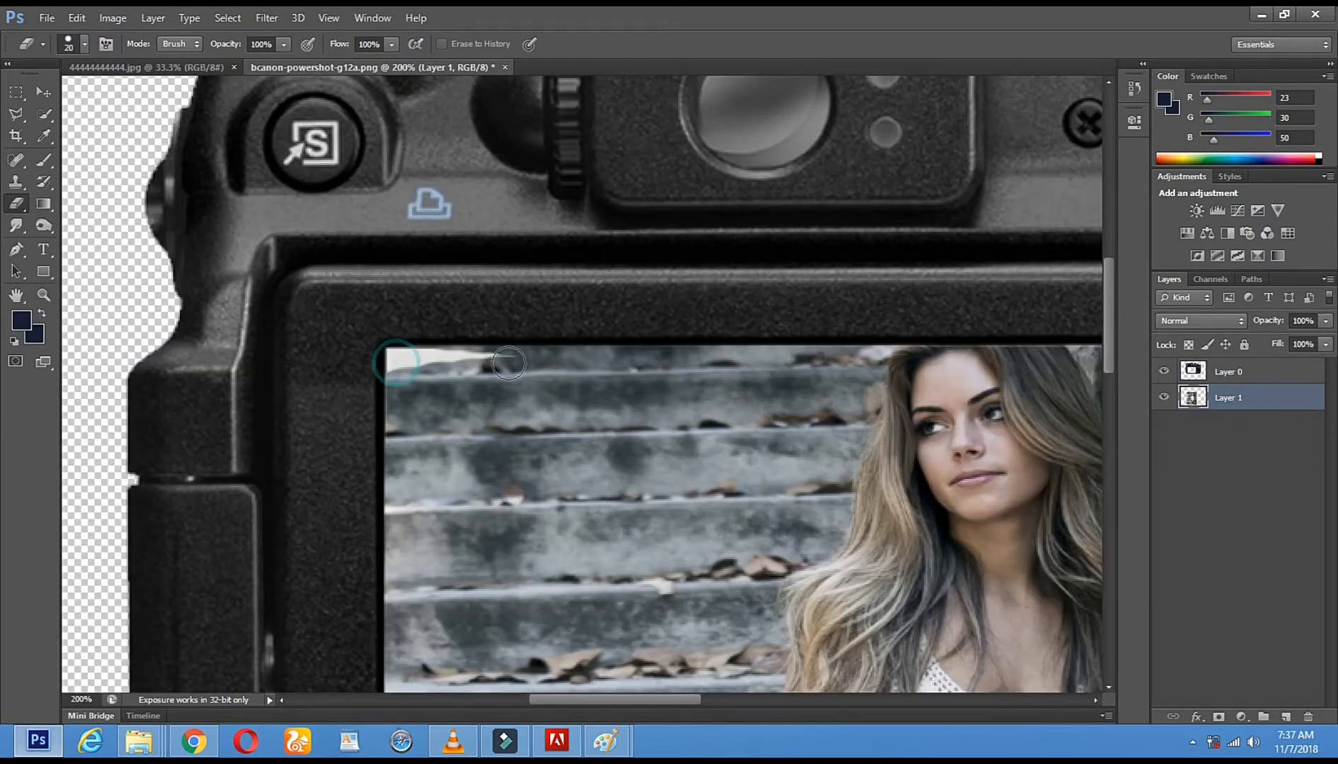
click(41, 296)
alt+click(720, 399)
alt+click(721, 399)
alt+click(720, 399)
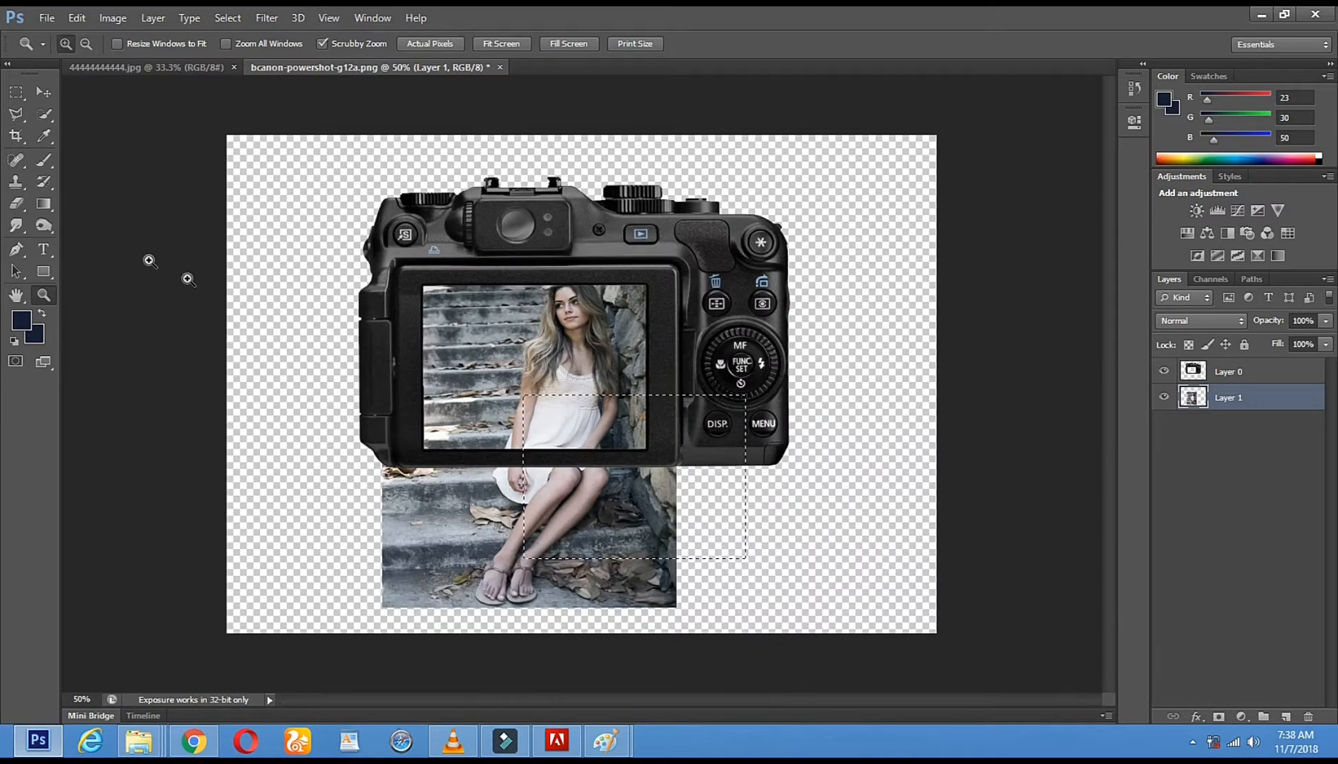
Clear the active selection using the Polygonal Lasso tool
click(21, 115)
click(363, 167)
double_click(488, 216)
click(632, 288)
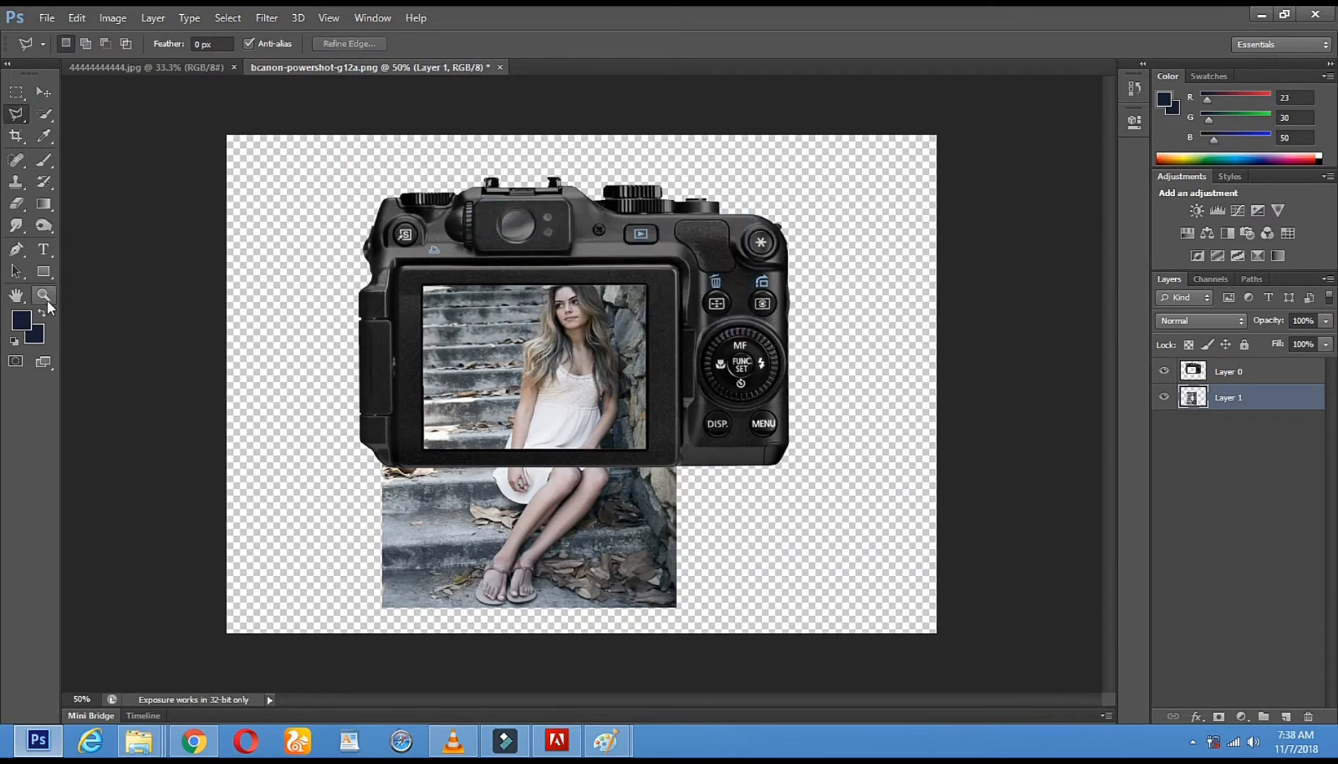
Erase the white remnant in the upper-left corner of the camera's screen on Layer 0 with the 20 px Eraser
click(44, 297)
click(580, 273)
click(382, 267)
click(382, 267)
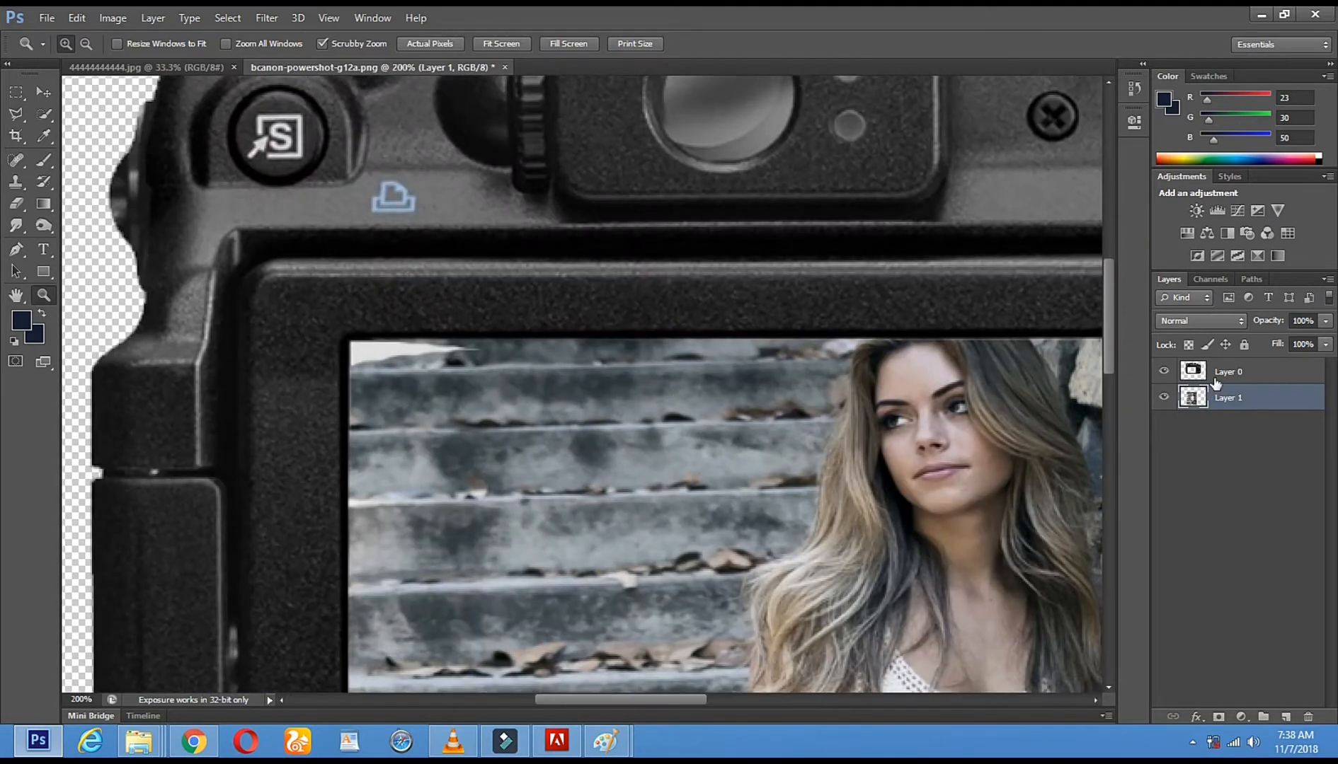
click(1212, 377)
click(439, 370)
click(440, 371)
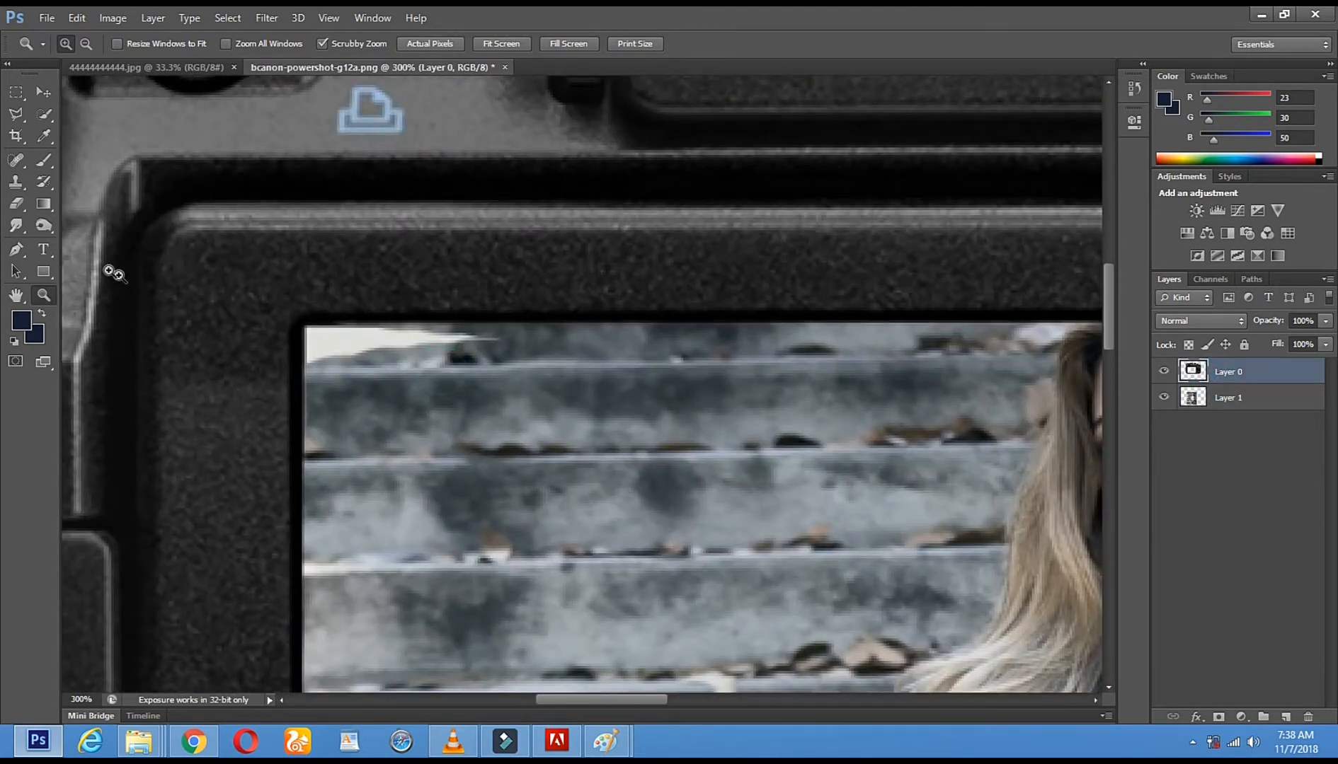
click(17, 204)
mouse_move(477, 349)
mouse_down()
mouse_move(326, 344)
mouse_move(326, 407)
mouse_up()
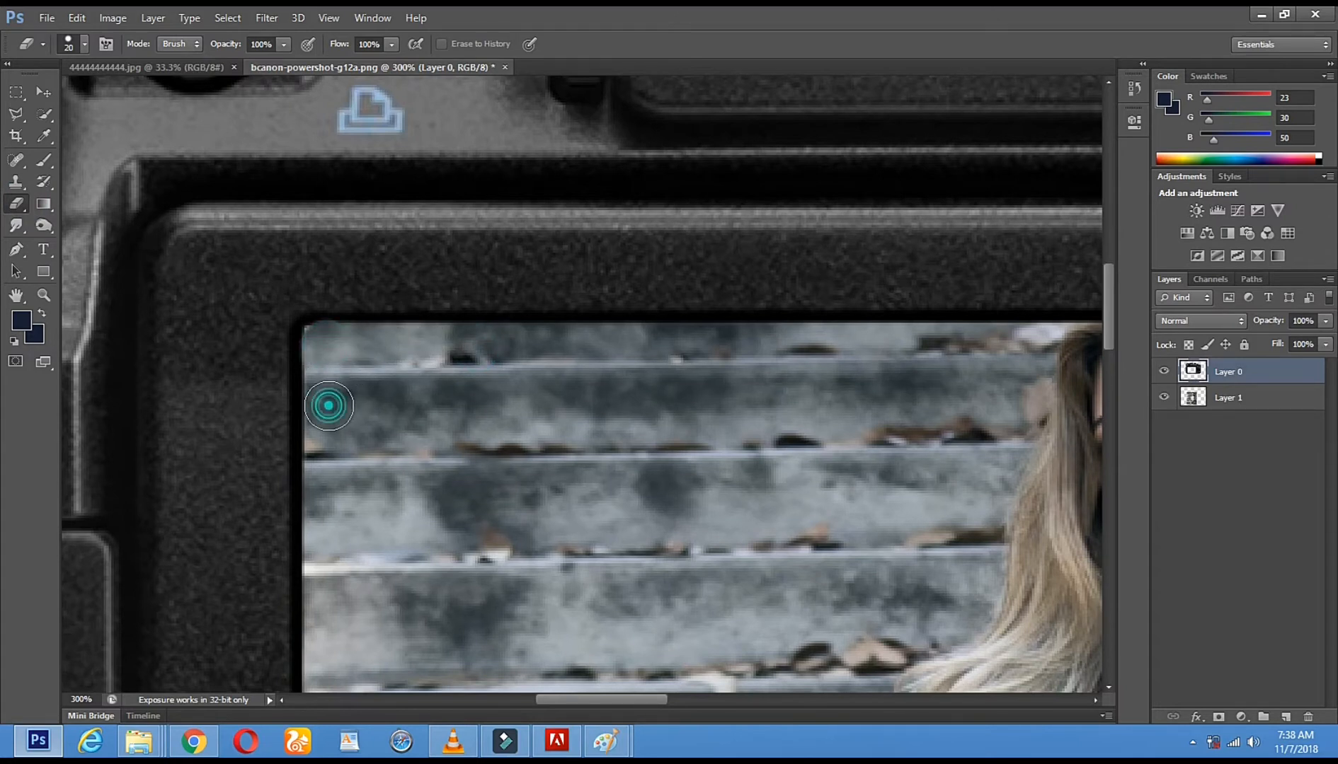
click(43, 295)
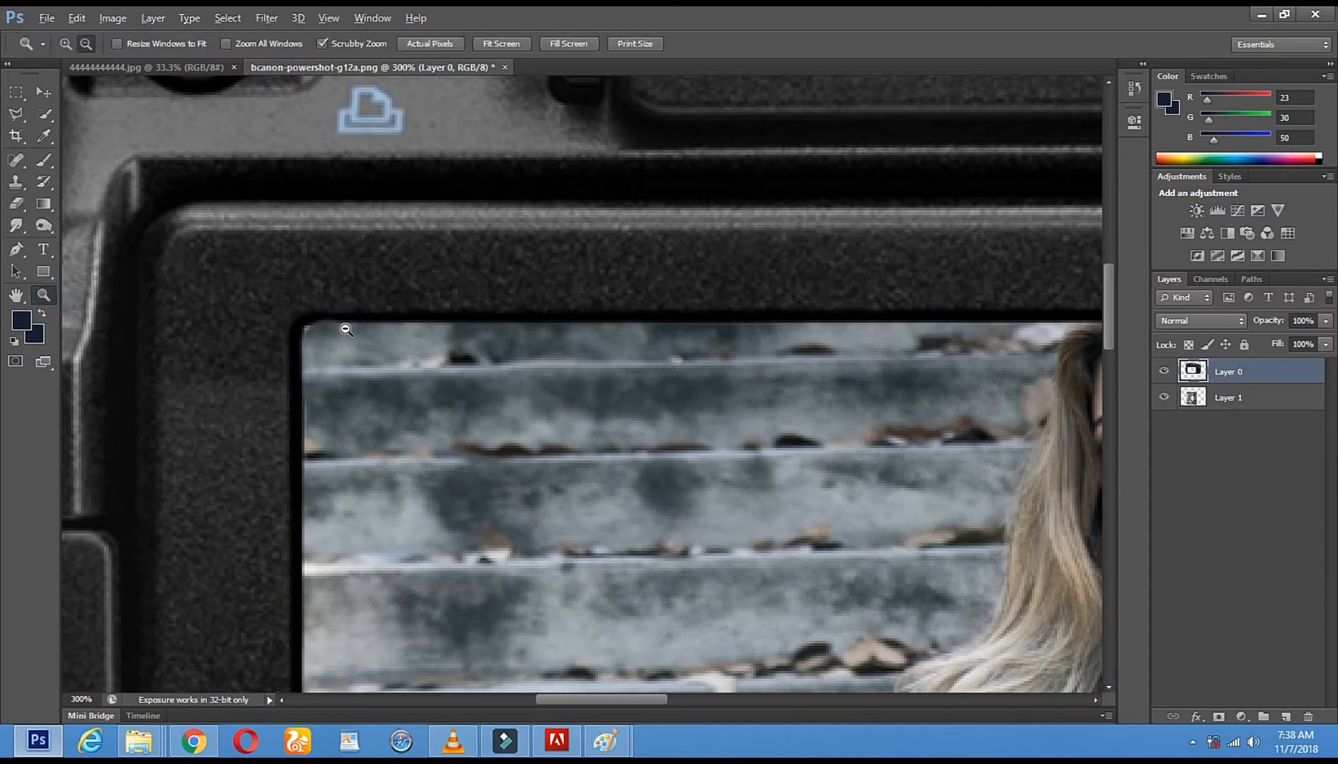
alt+click(345, 328)
alt+click(345, 328)
alt+click(346, 328)
alt+click(346, 329)
click(440, 347)
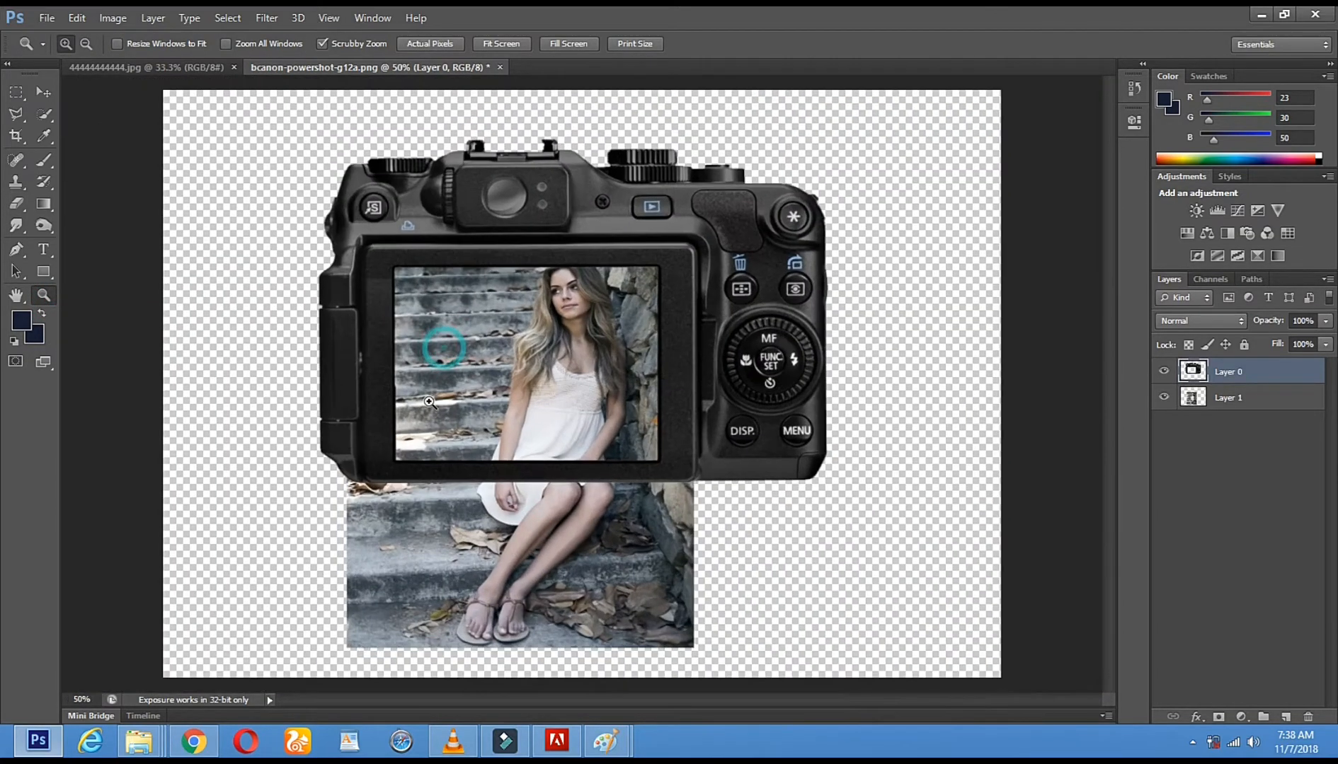
Duplicate the woman photo's layer, Layer 1, in the same document under the name ok1
click(1240, 404)
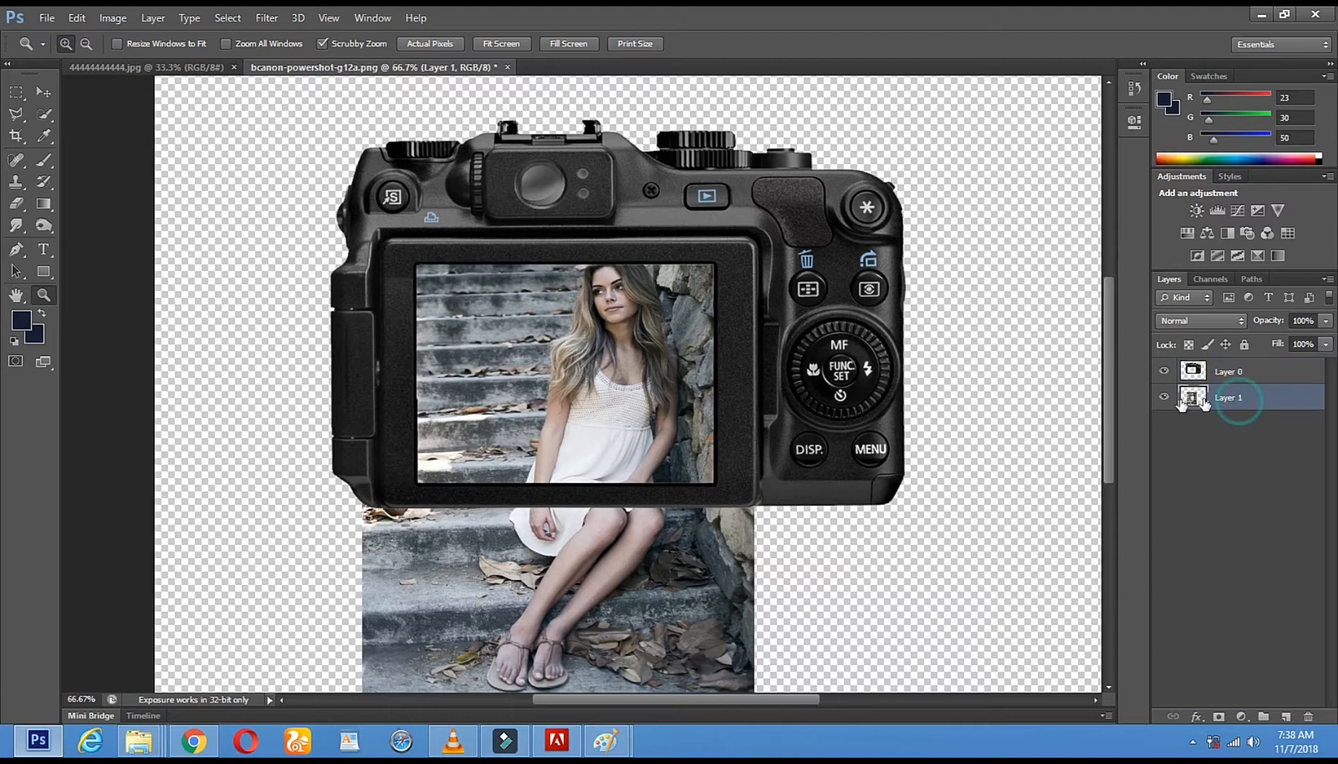
right_click(1252, 399)
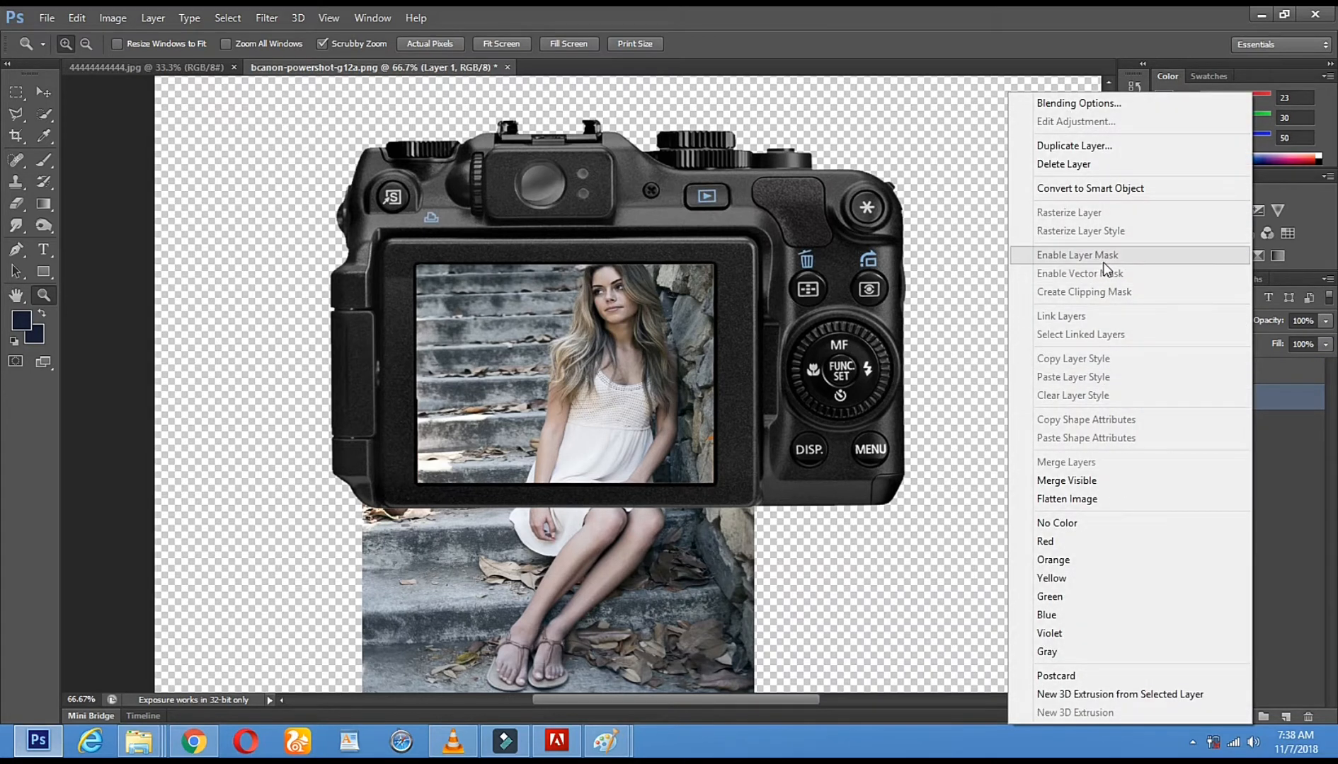
click(1118, 147)
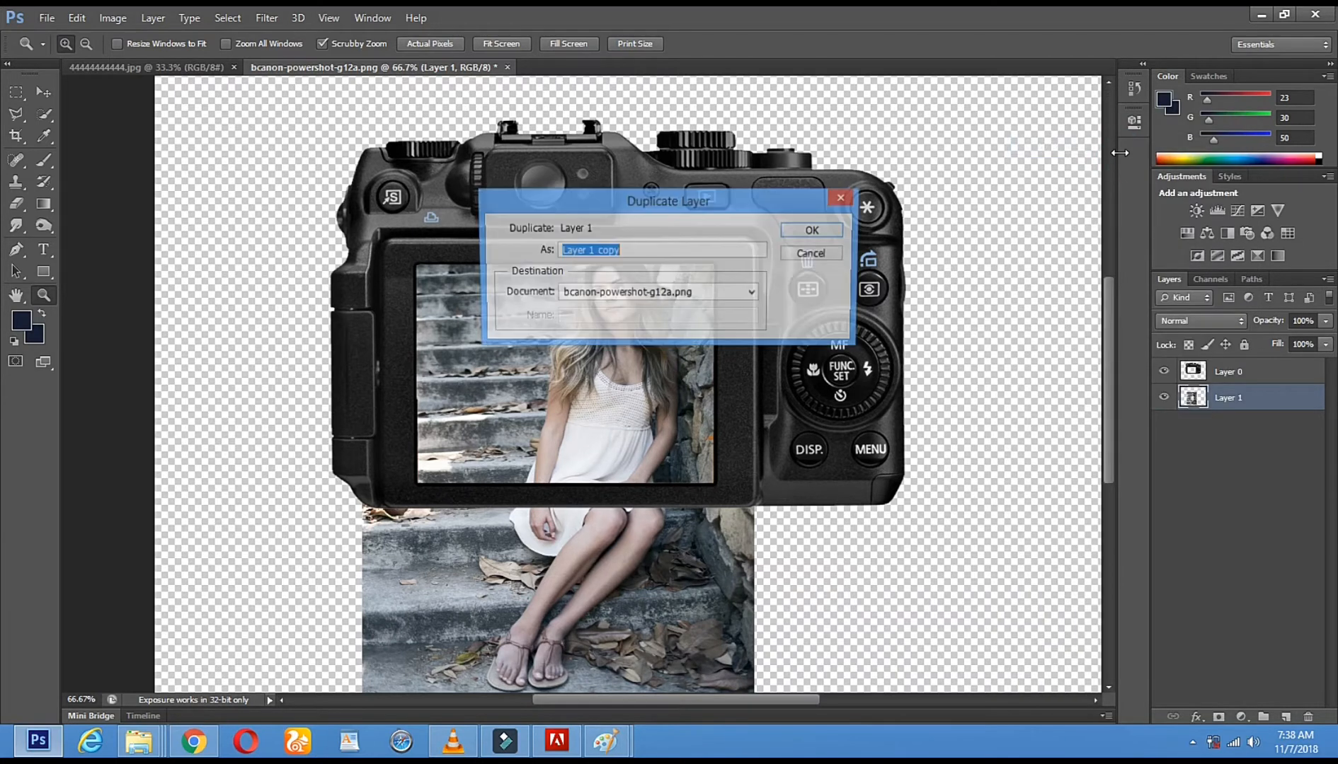
double_click(697, 251)
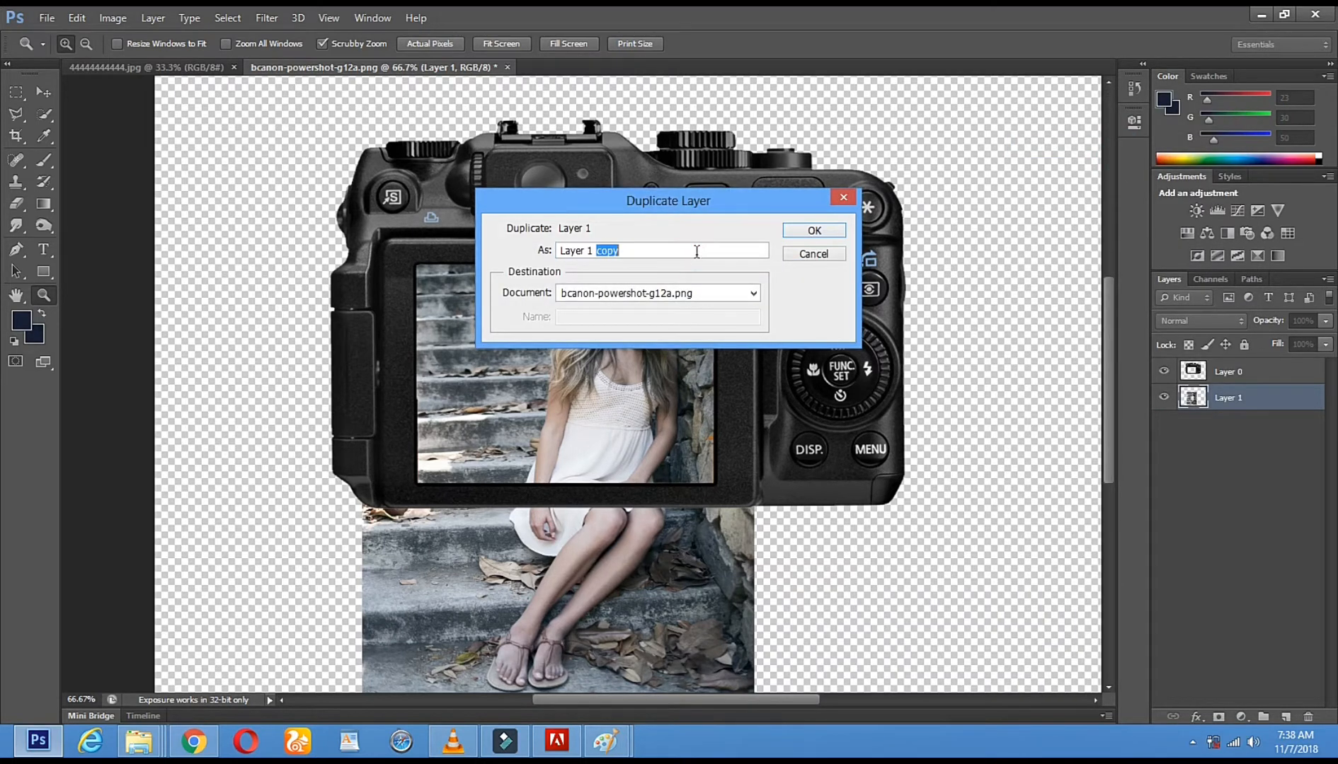
double_click(696, 253)
text(me)
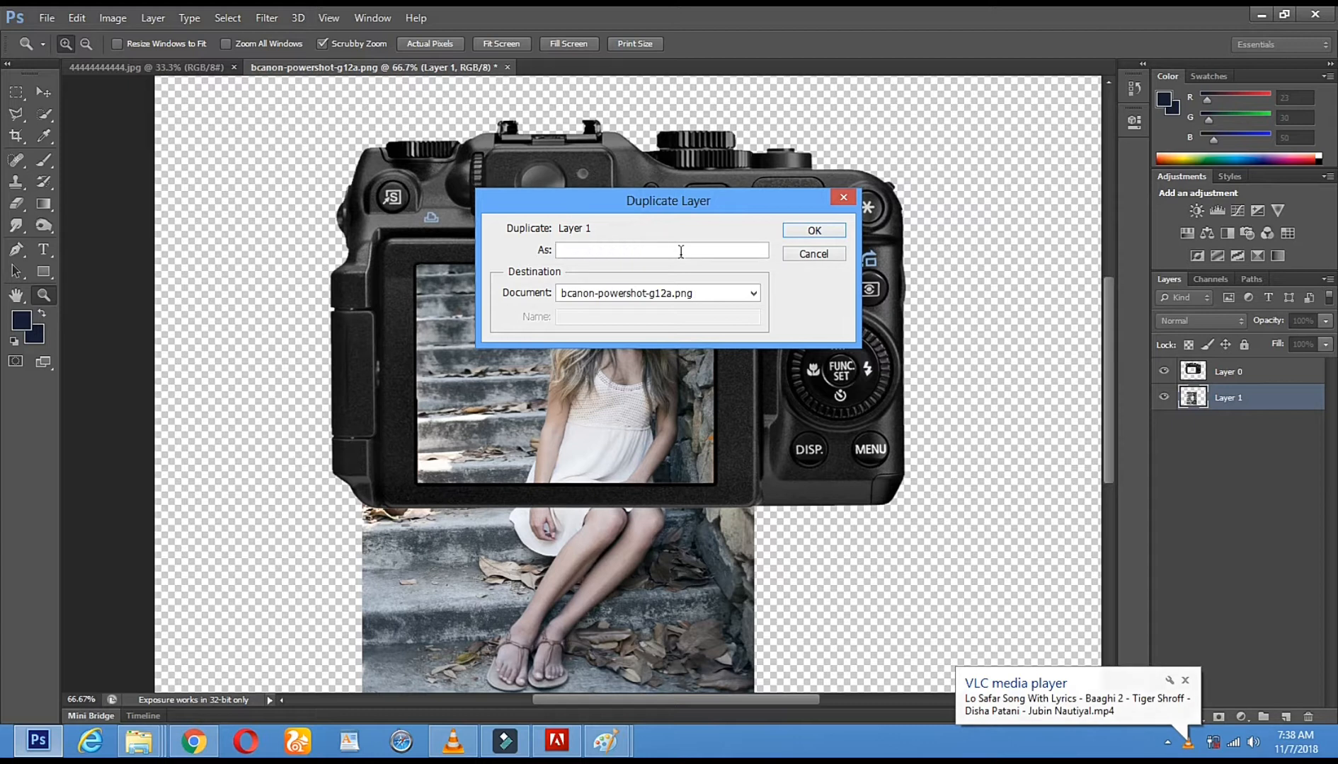
text(ok1)
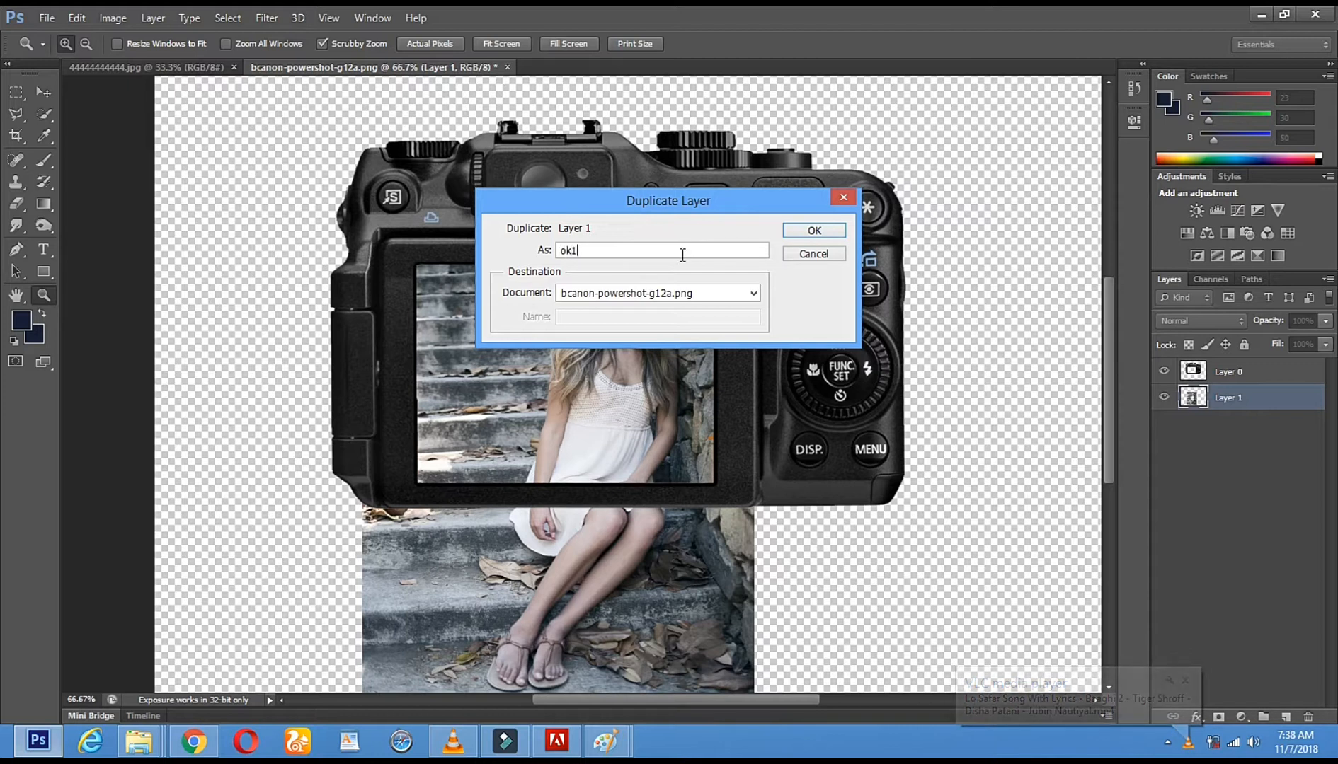
click(801, 233)
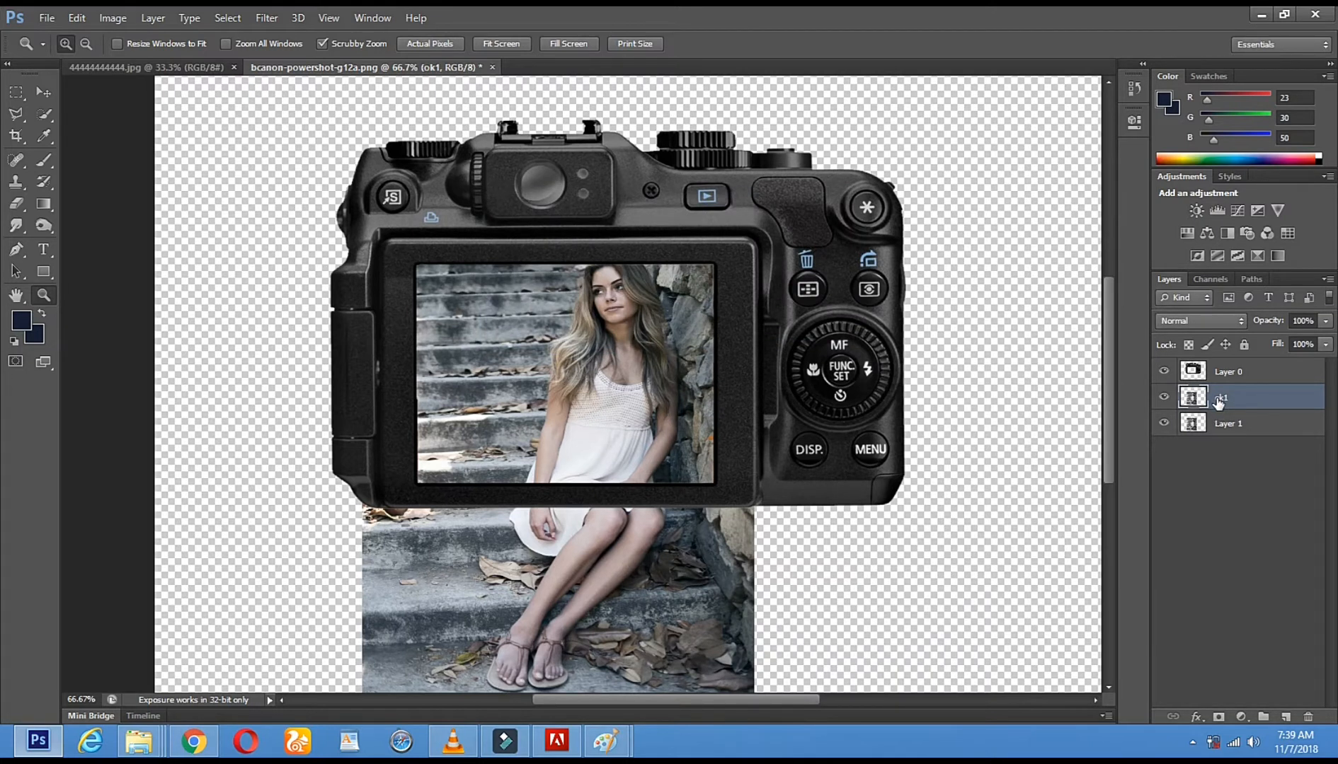
Hide the ok1 layer and erase the part of Layer 1 extending below the camera with a 147 px Eraser
click(1161, 400)
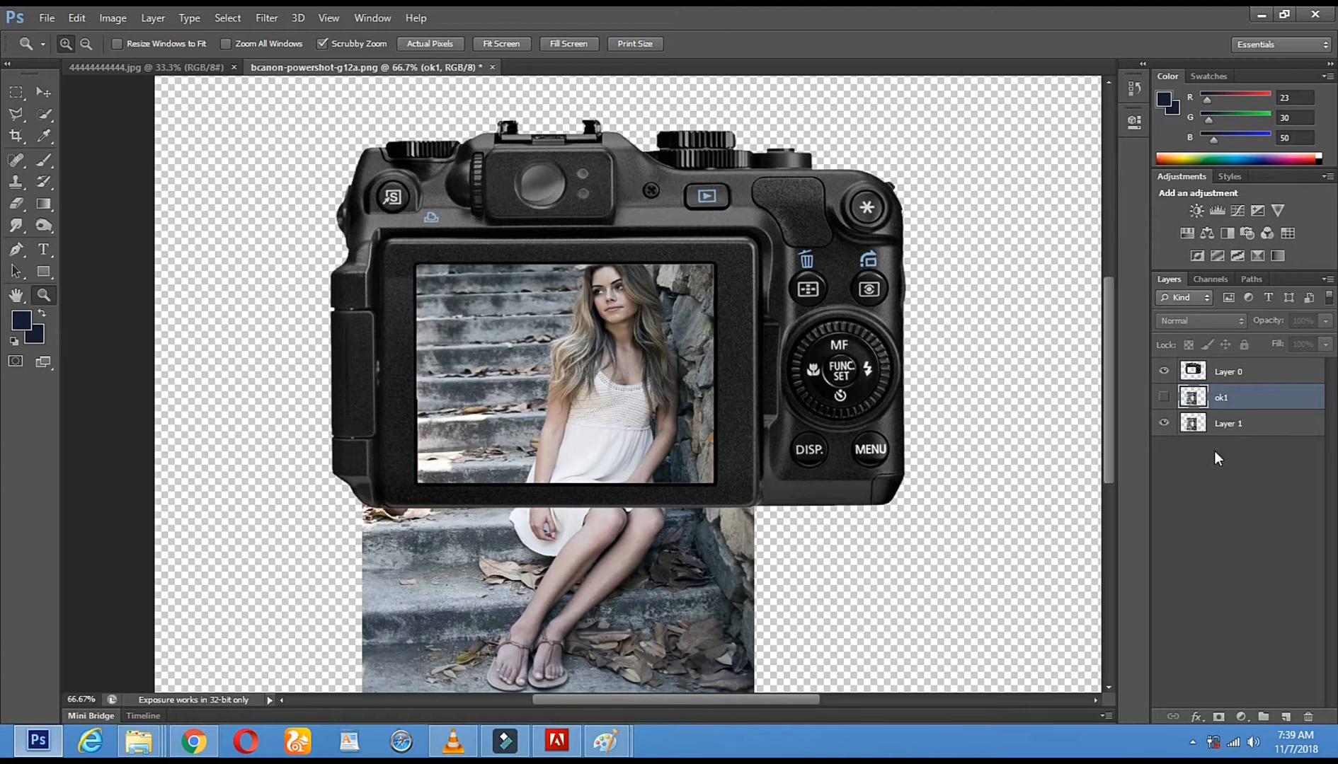
click(1249, 422)
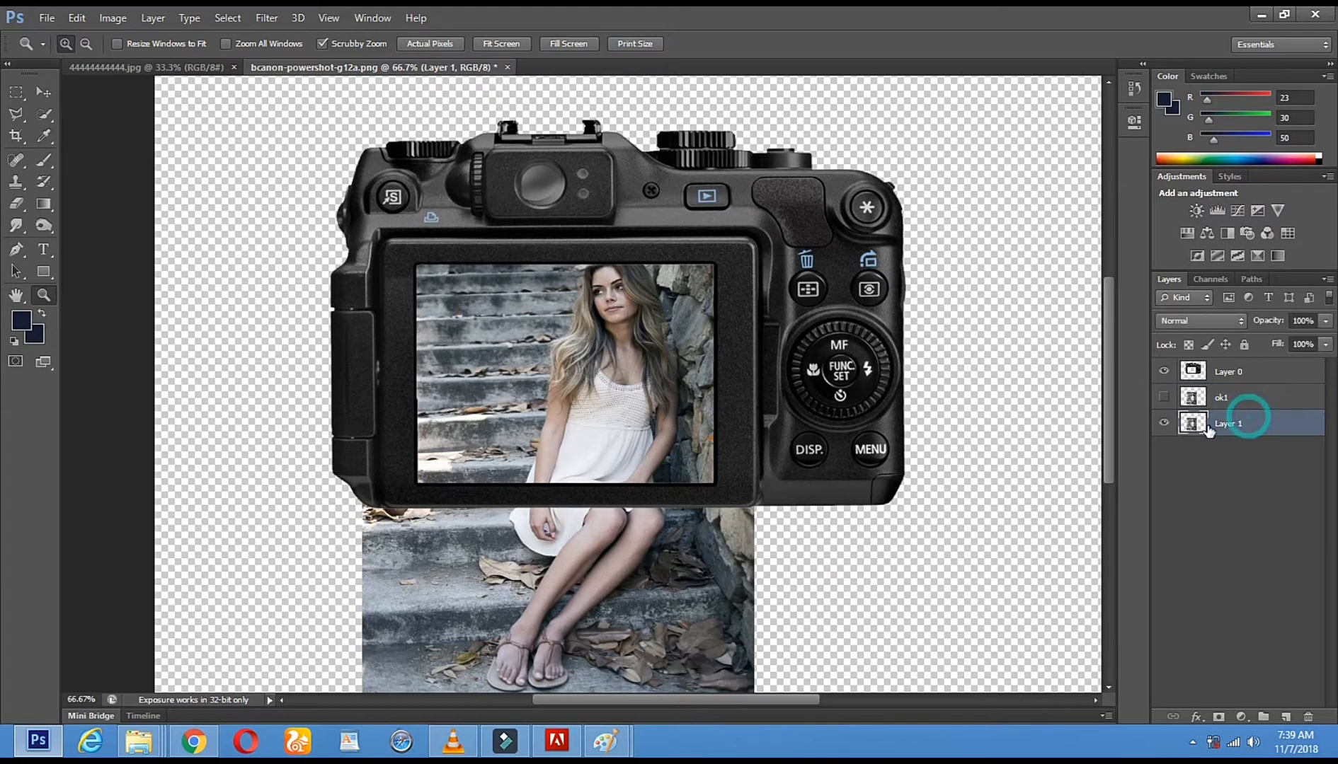
click(16, 204)
right_click(707, 361)
drag(814, 402, 832, 401)
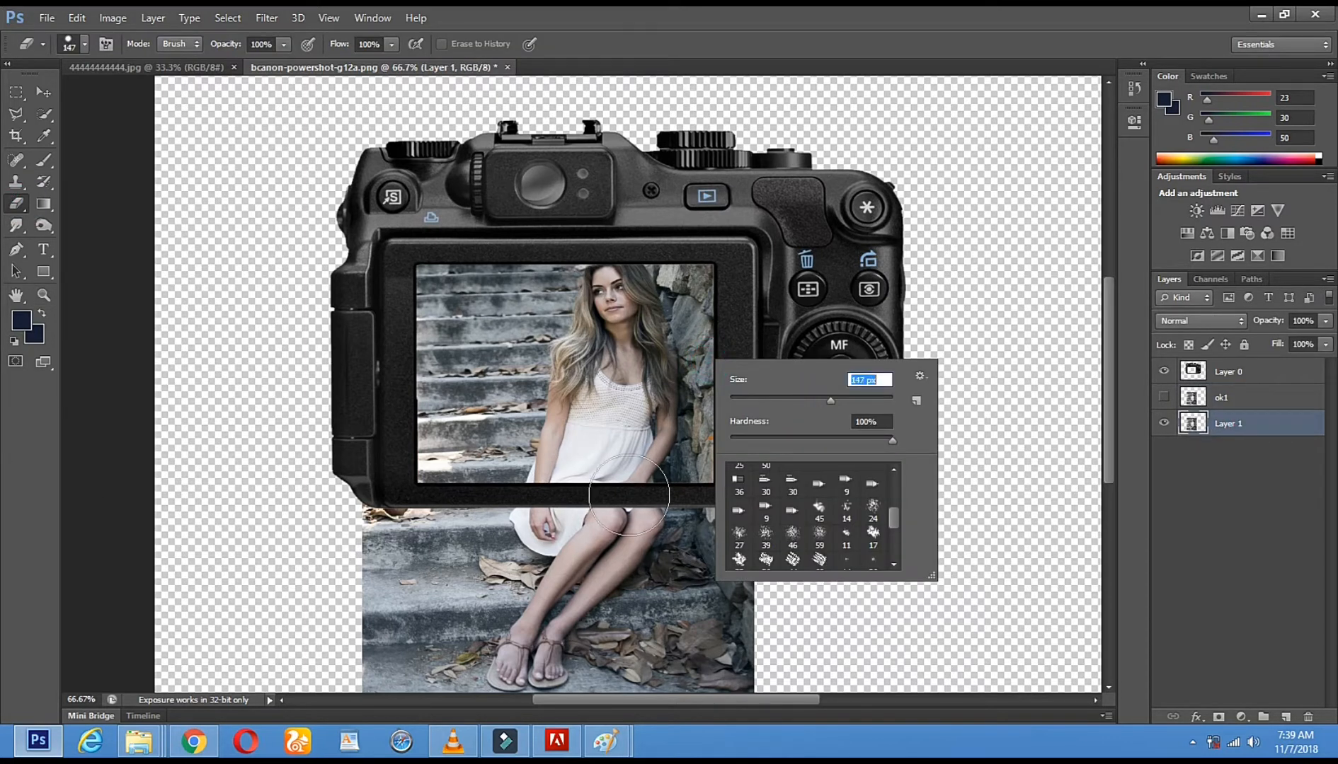
mouse_move(353, 545)
mouse_down()
mouse_move(744, 531)
mouse_move(755, 625)
mouse_move(266, 604)
mouse_move(704, 611)
mouse_move(916, 697)
mouse_move(339, 678)
mouse_up()
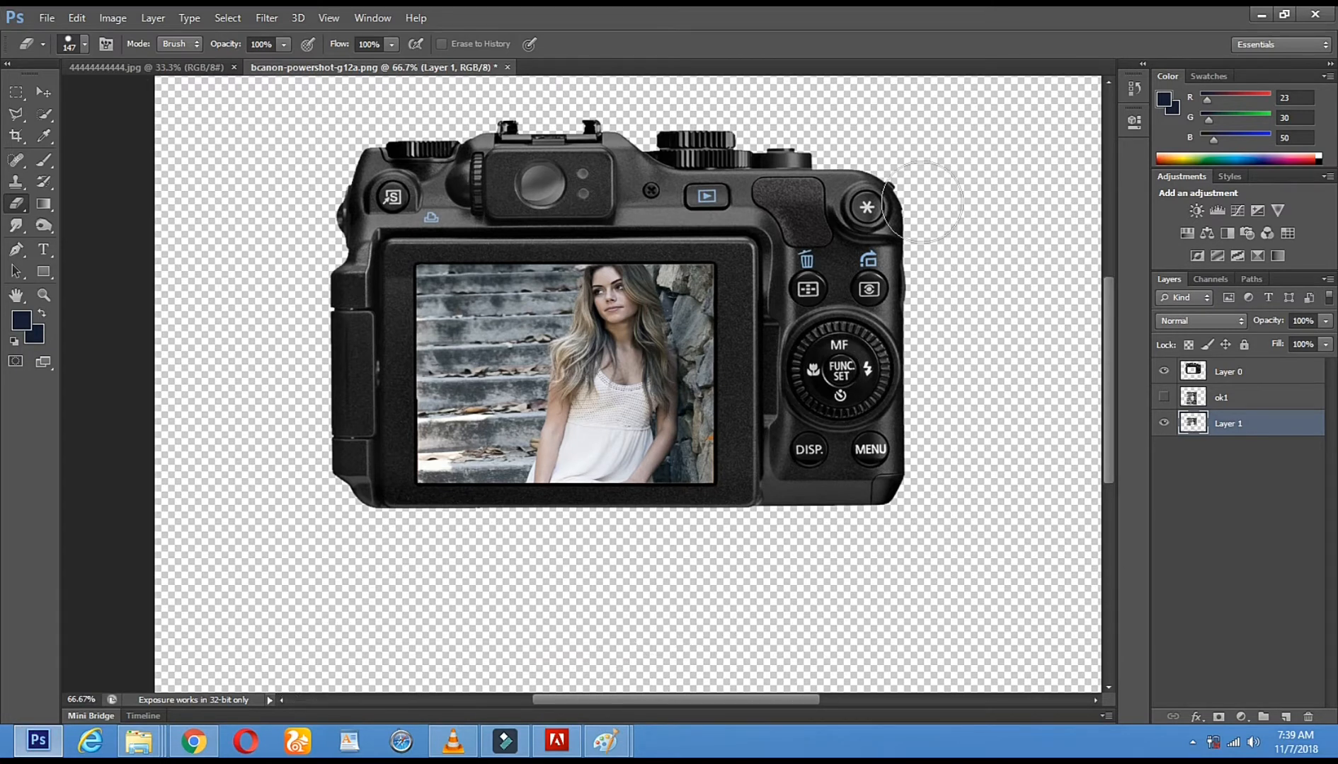
Make the ok1 layer active and visible again and move it above Layer 0 in the layer order
click(39, 92)
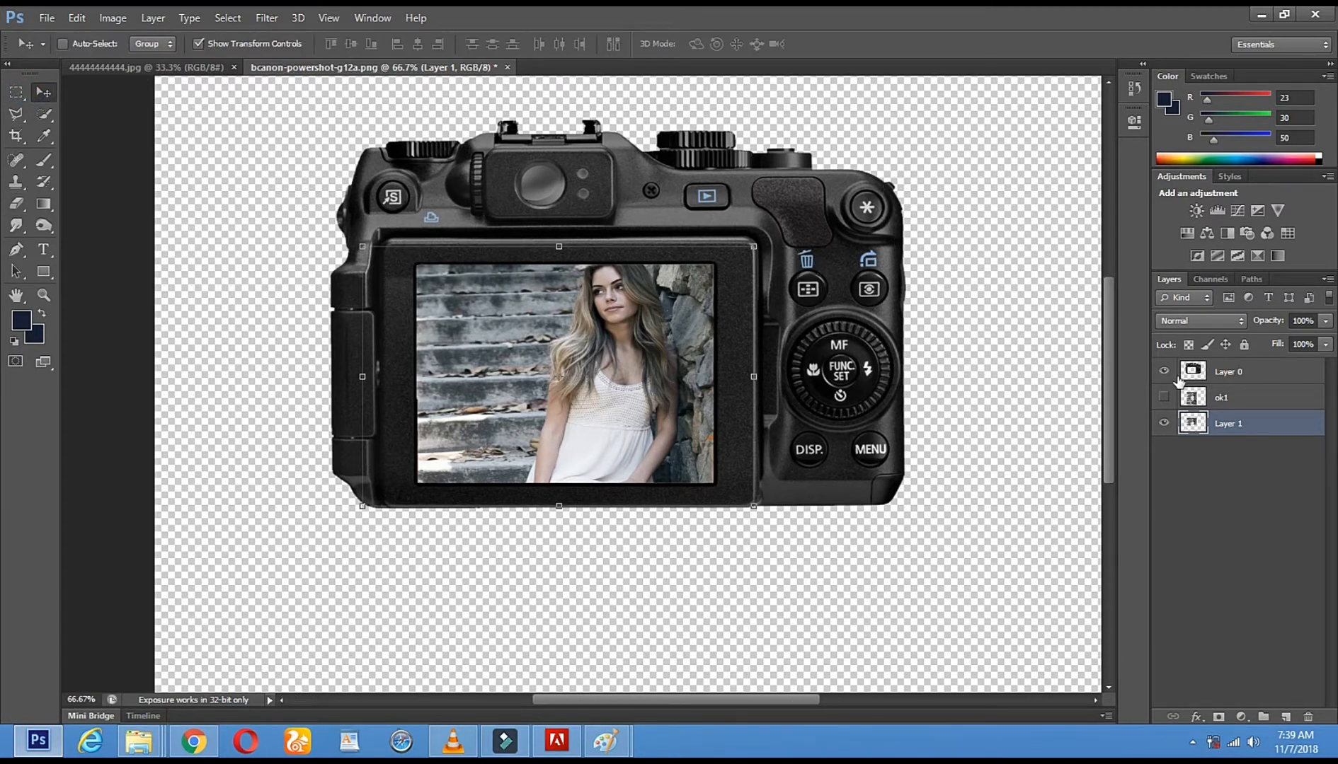
click(1215, 398)
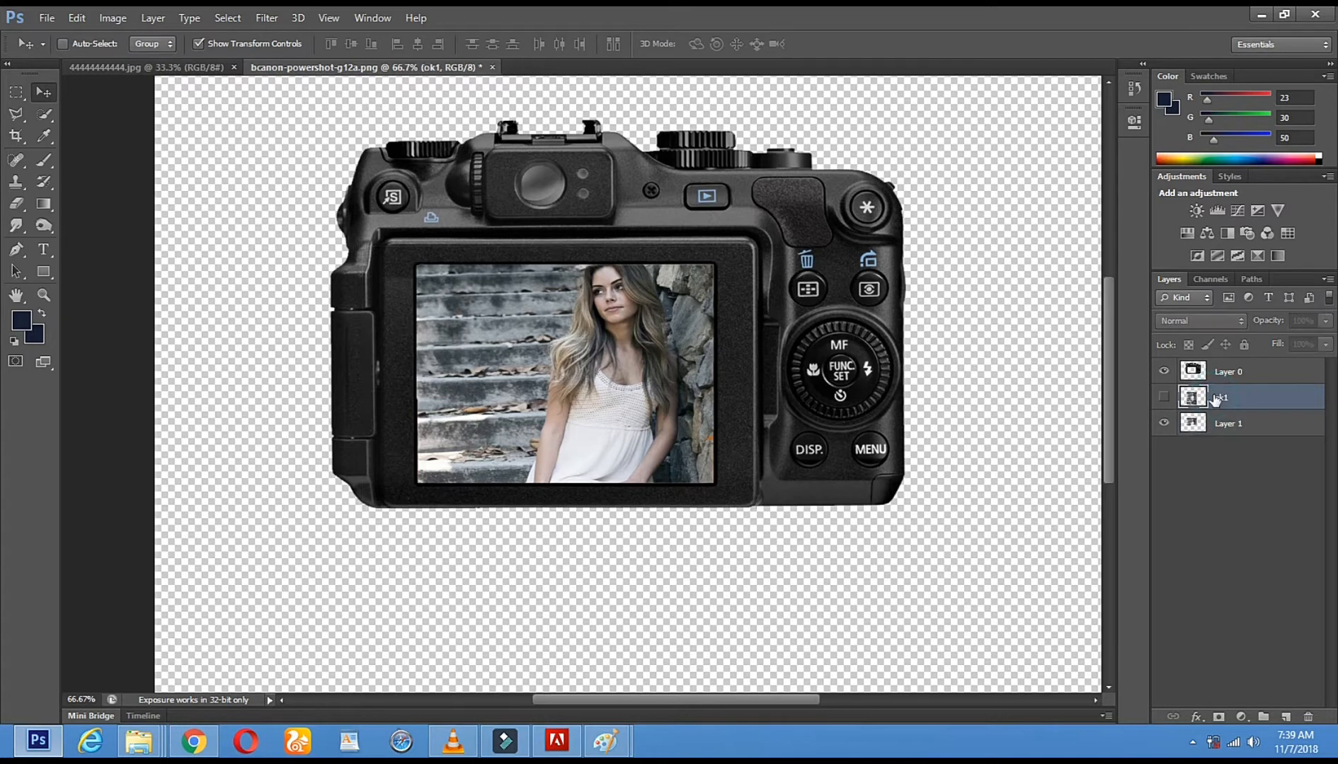
click(1165, 398)
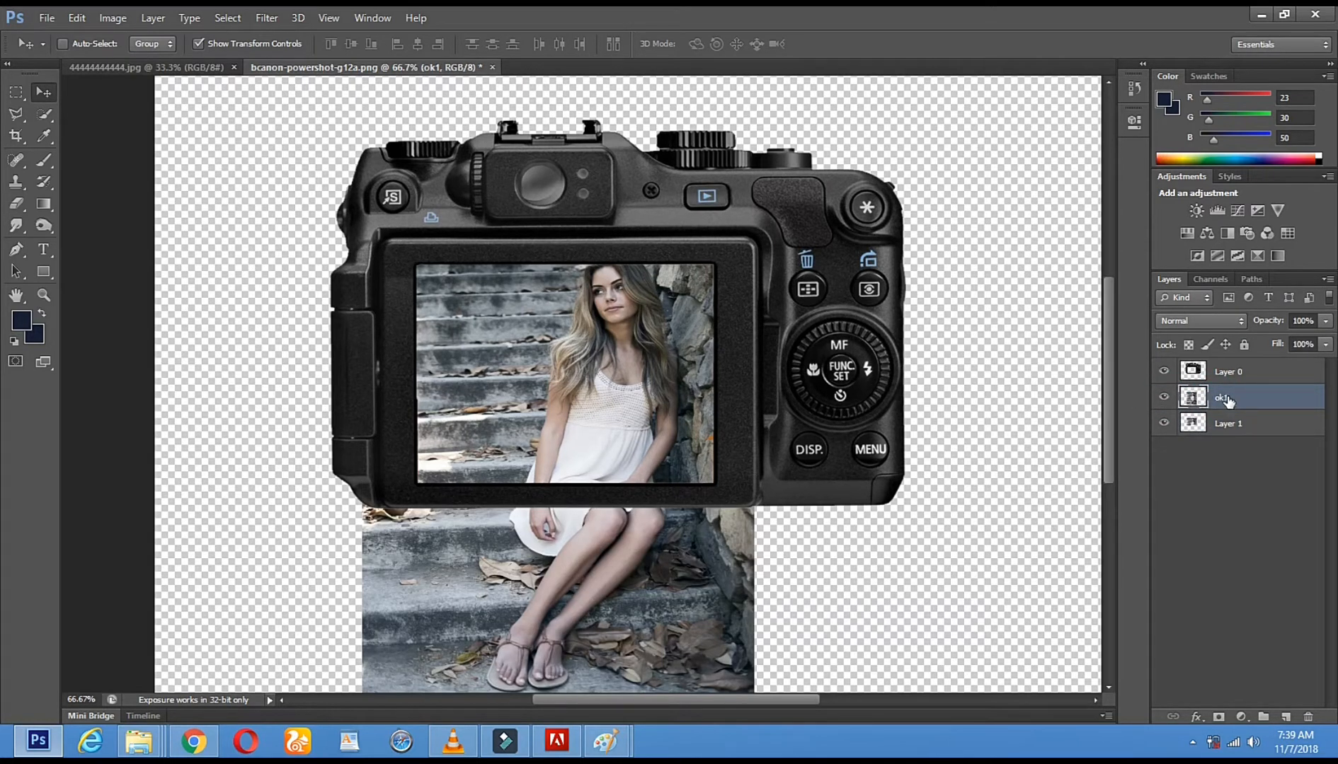
drag(1215, 398, 1225, 373)
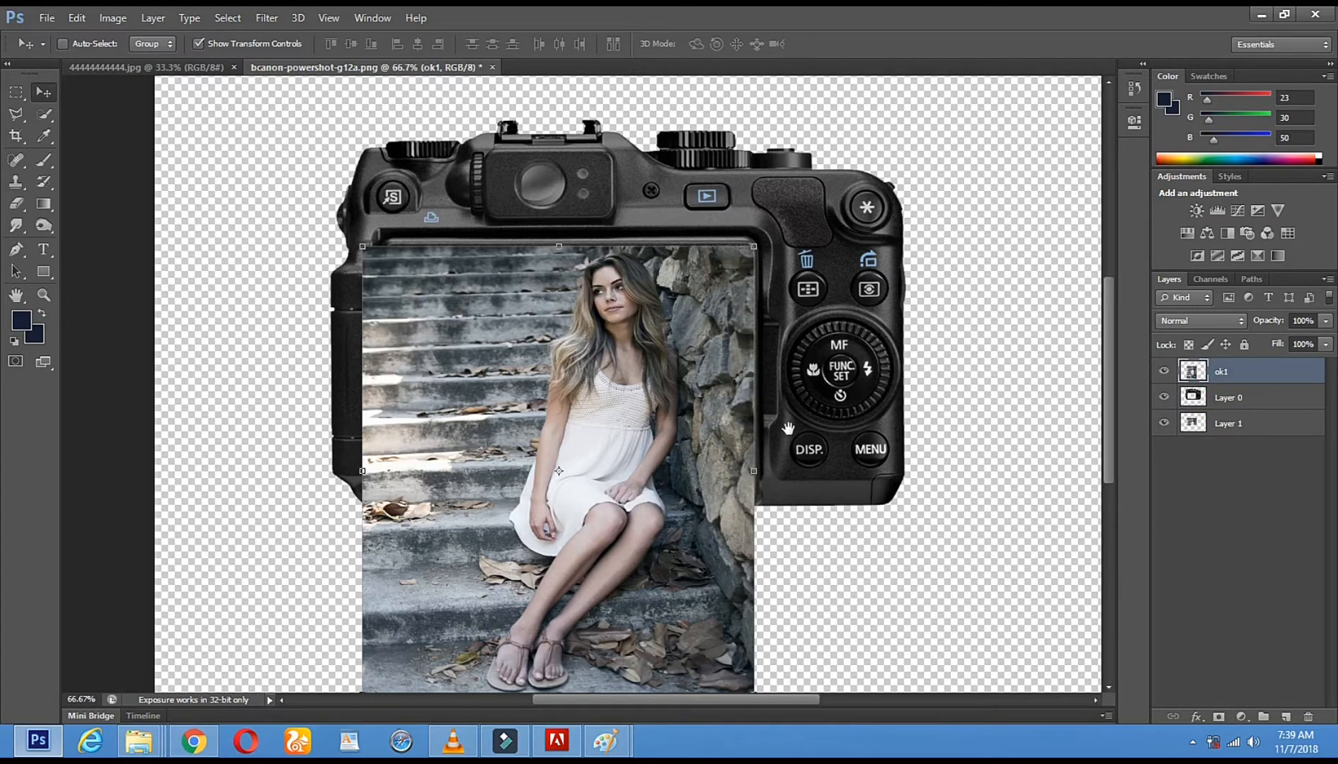
drag(790, 437, 802, 366)
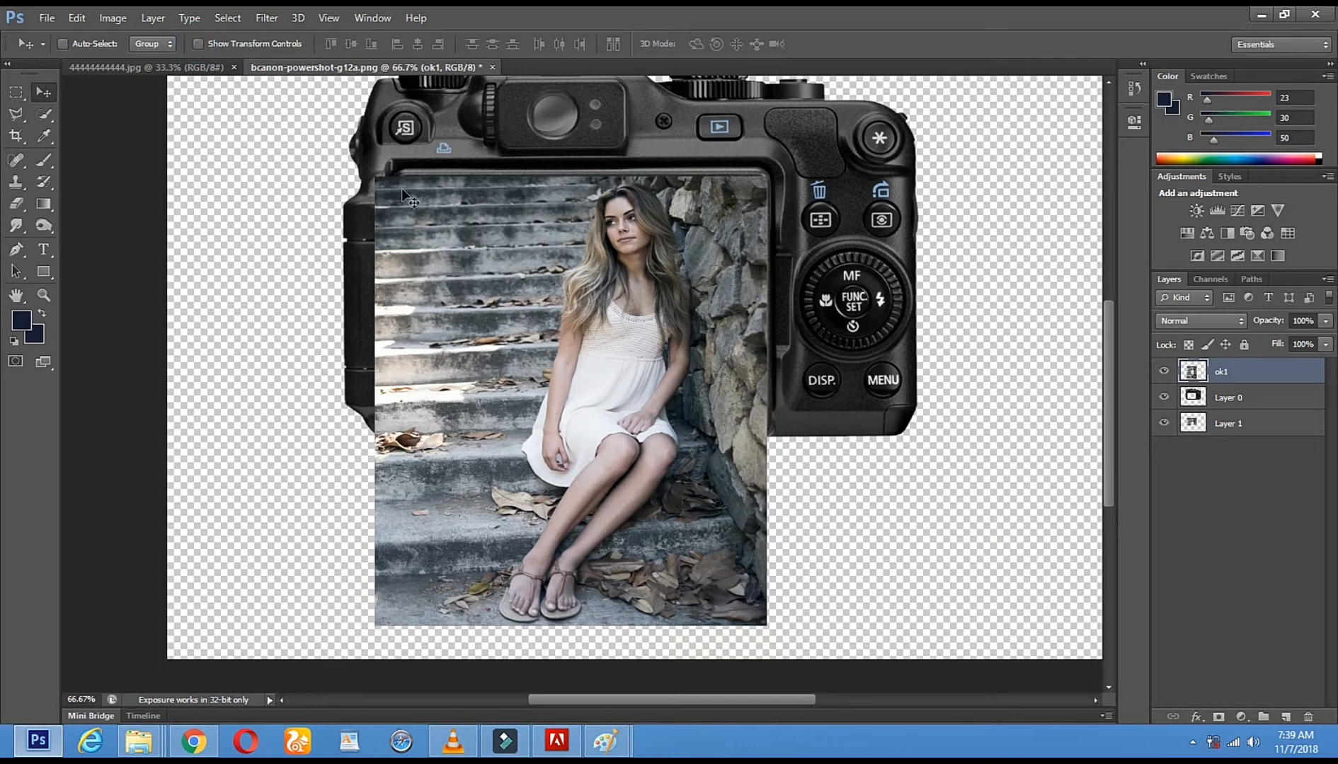
Erase the parts of the ok1 photo covering the camera body and the steps below its lower-left corner with the 147 px Eraser
click(197, 43)
click(15, 203)
drag(384, 173, 382, 398)
mouse_move(421, 158)
mouse_down()
mouse_move(428, 130)
mouse_move(451, 220)
mouse_move(453, 363)
mouse_move(394, 332)
mouse_move(418, 405)
mouse_move(464, 230)
mouse_move(451, 200)
mouse_move(662, 176)
mouse_move(853, 175)
mouse_move(806, 212)
mouse_move(461, 241)
mouse_move(434, 269)
mouse_move(559, 283)
mouse_move(943, 269)
mouse_move(545, 273)
mouse_move(375, 316)
mouse_move(364, 346)
mouse_move(931, 340)
mouse_up()
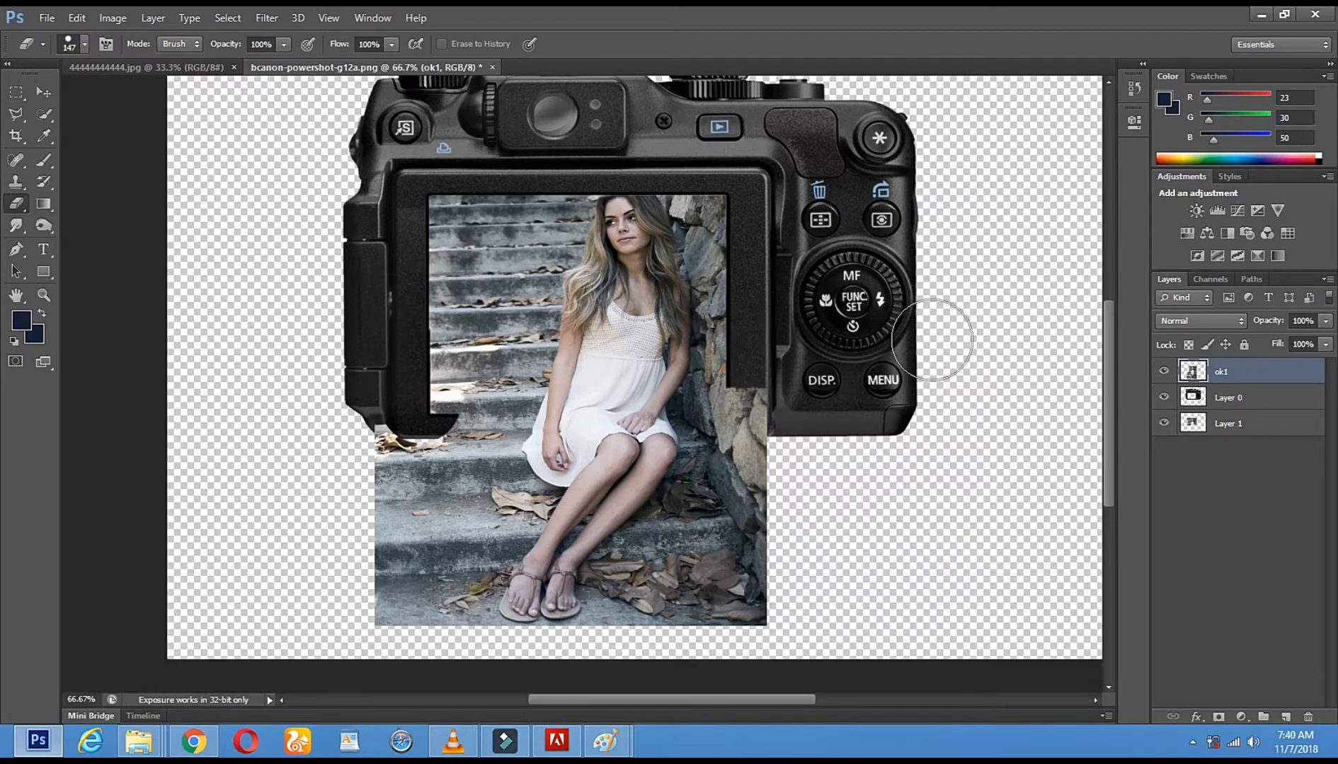
mouse_move(768, 375)
mouse_down()
mouse_move(776, 636)
mouse_move(770, 448)
mouse_move(731, 397)
mouse_move(753, 701)
mouse_move(714, 594)
mouse_up()
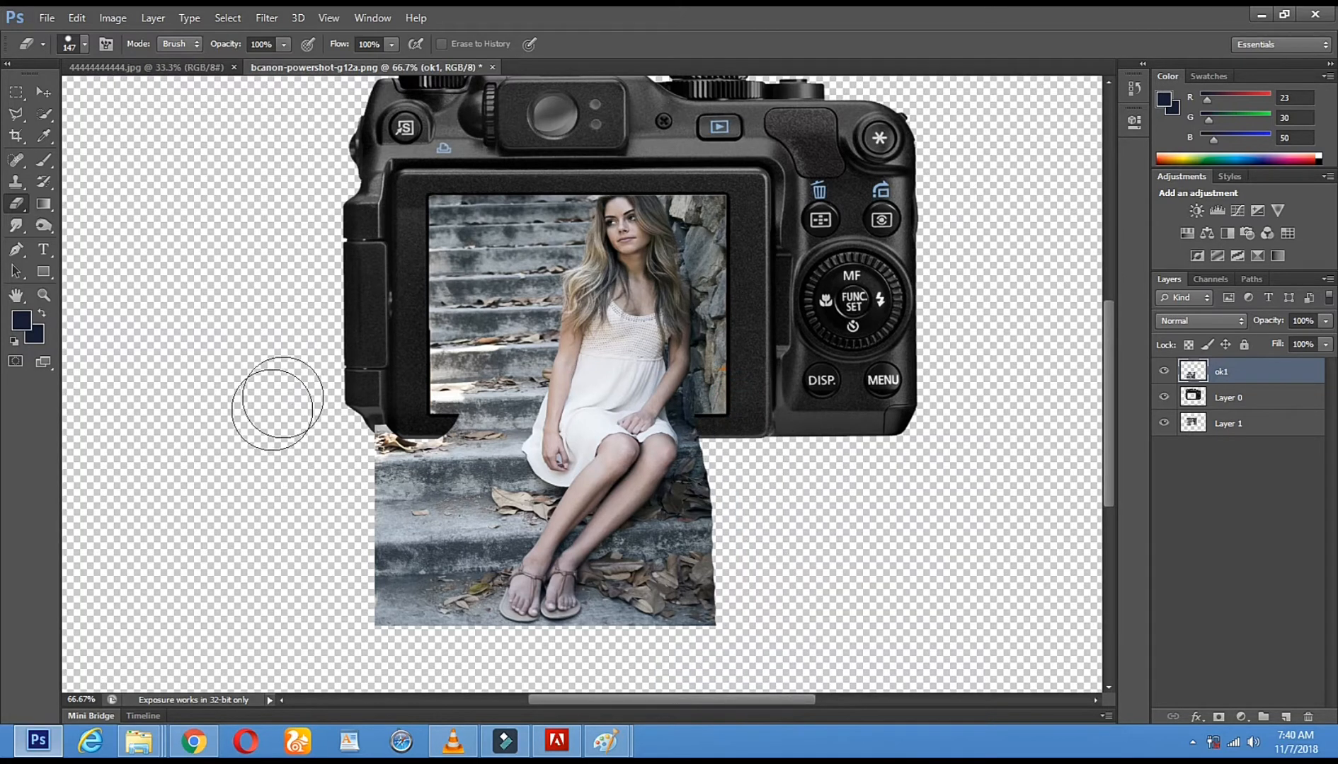
mouse_move(506, 380)
mouse_down()
mouse_move(463, 504)
mouse_move(416, 428)
mouse_move(336, 429)
mouse_up()
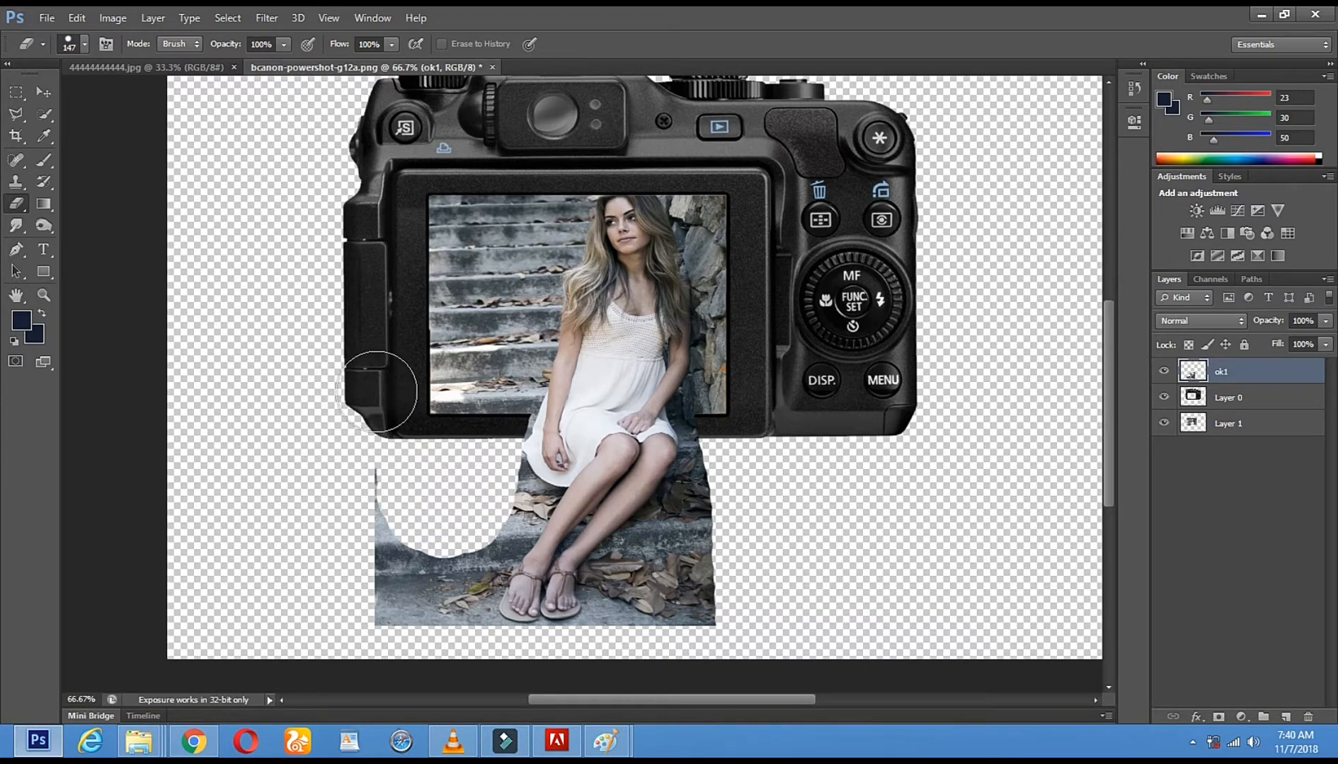
Set the Eraser size to 25 px for trimming the ok1 layer around the woman's dress
click(42, 296)
click(526, 428)
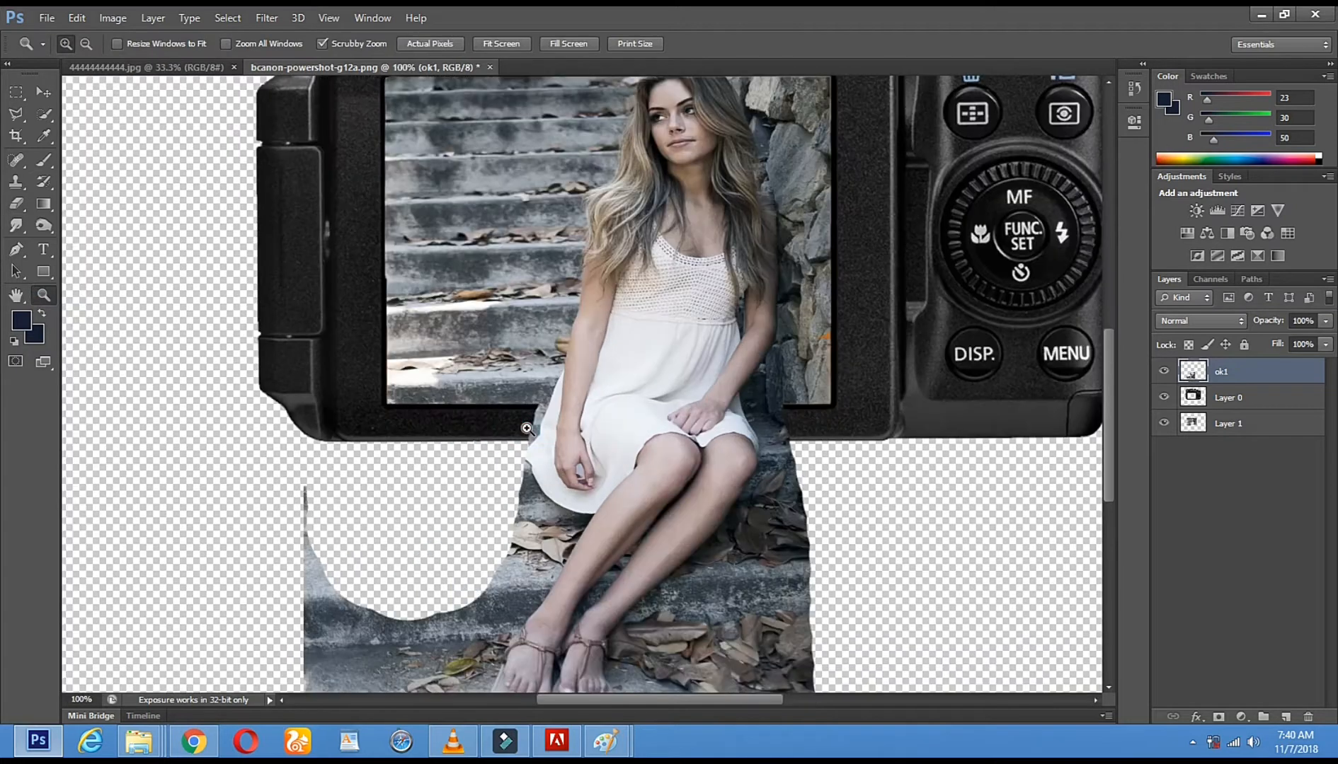
click(526, 428)
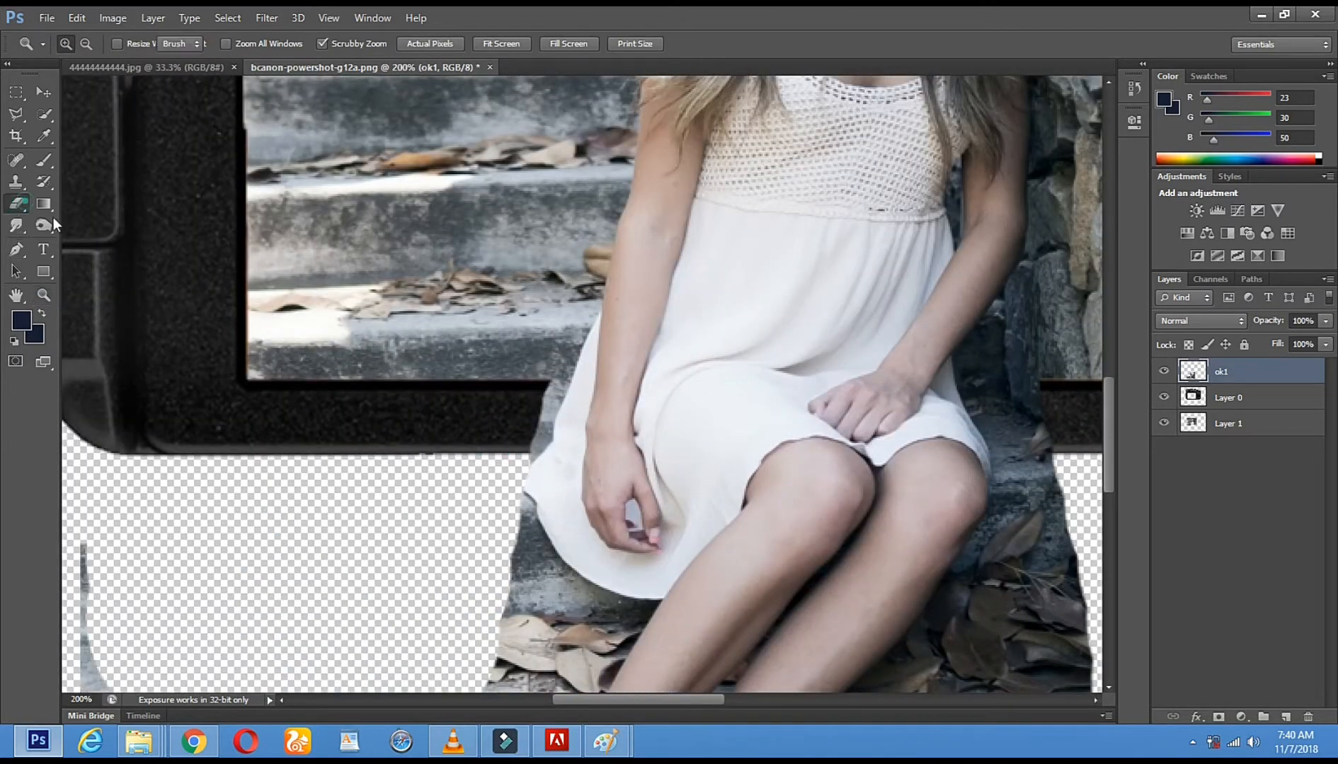
click(16, 205)
right_click(702, 305)
click(743, 342)
text([)
click(560, 409)
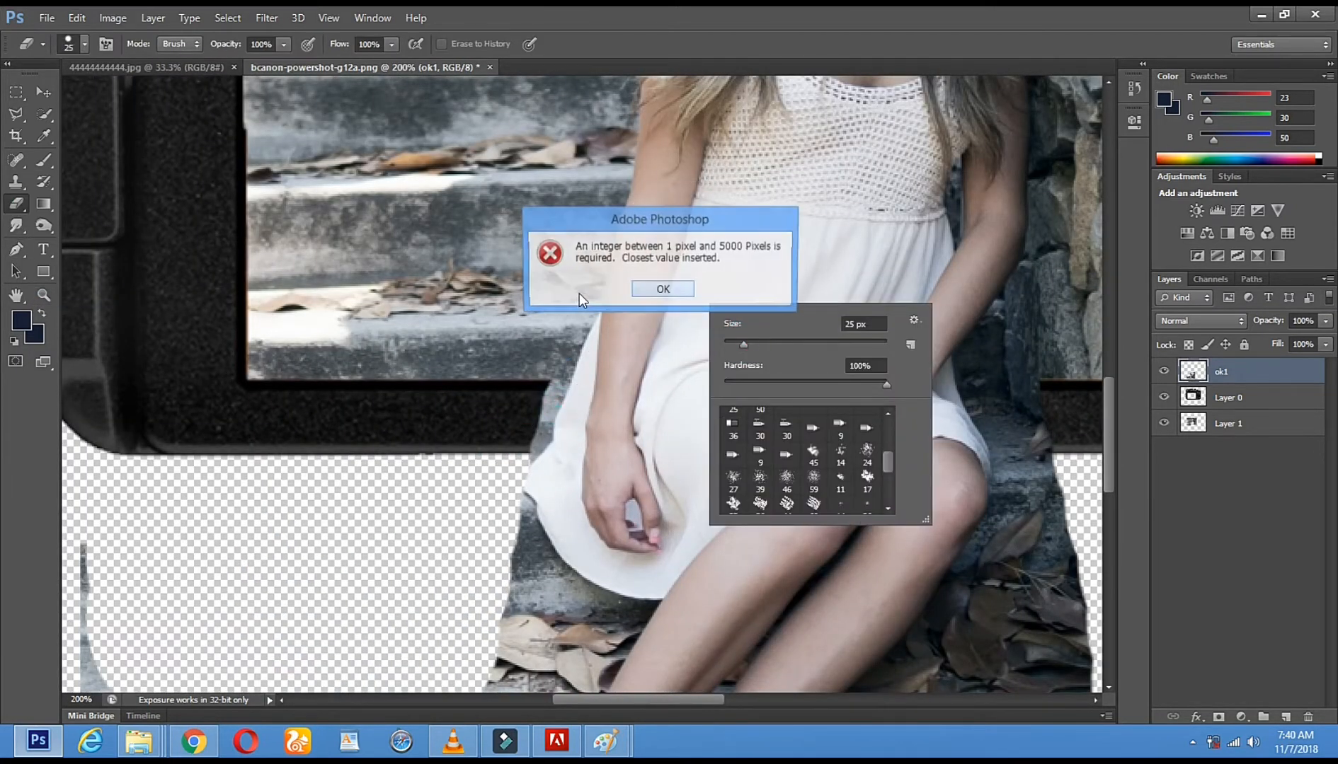
click(640, 289)
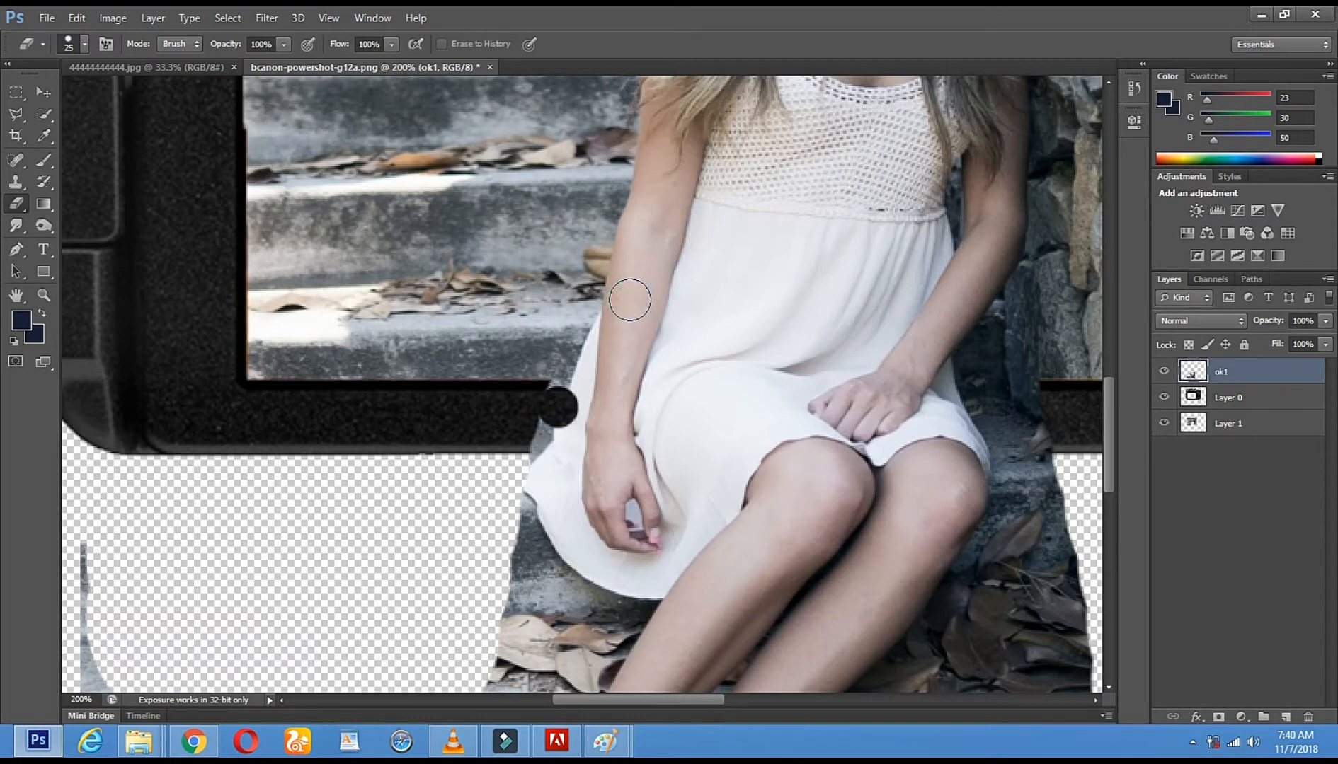
click(78, 18)
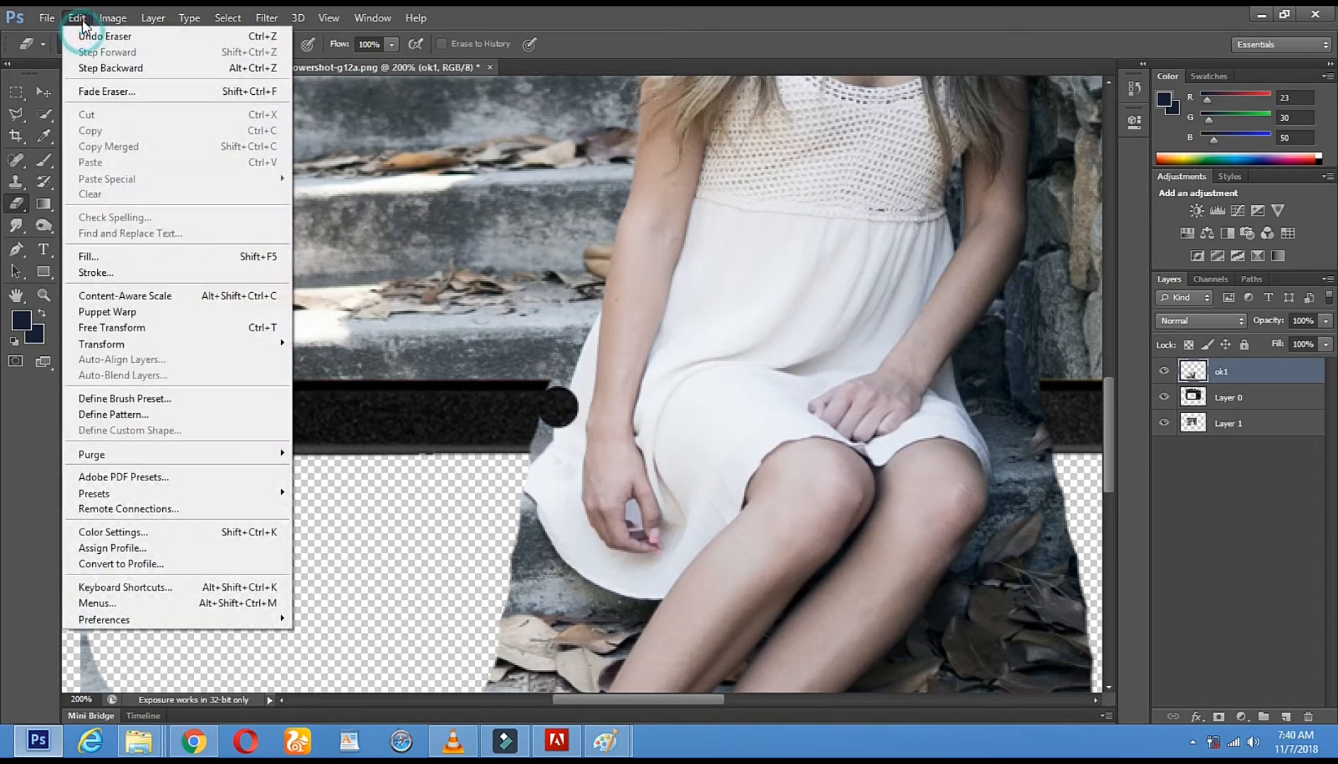
click(276, 37)
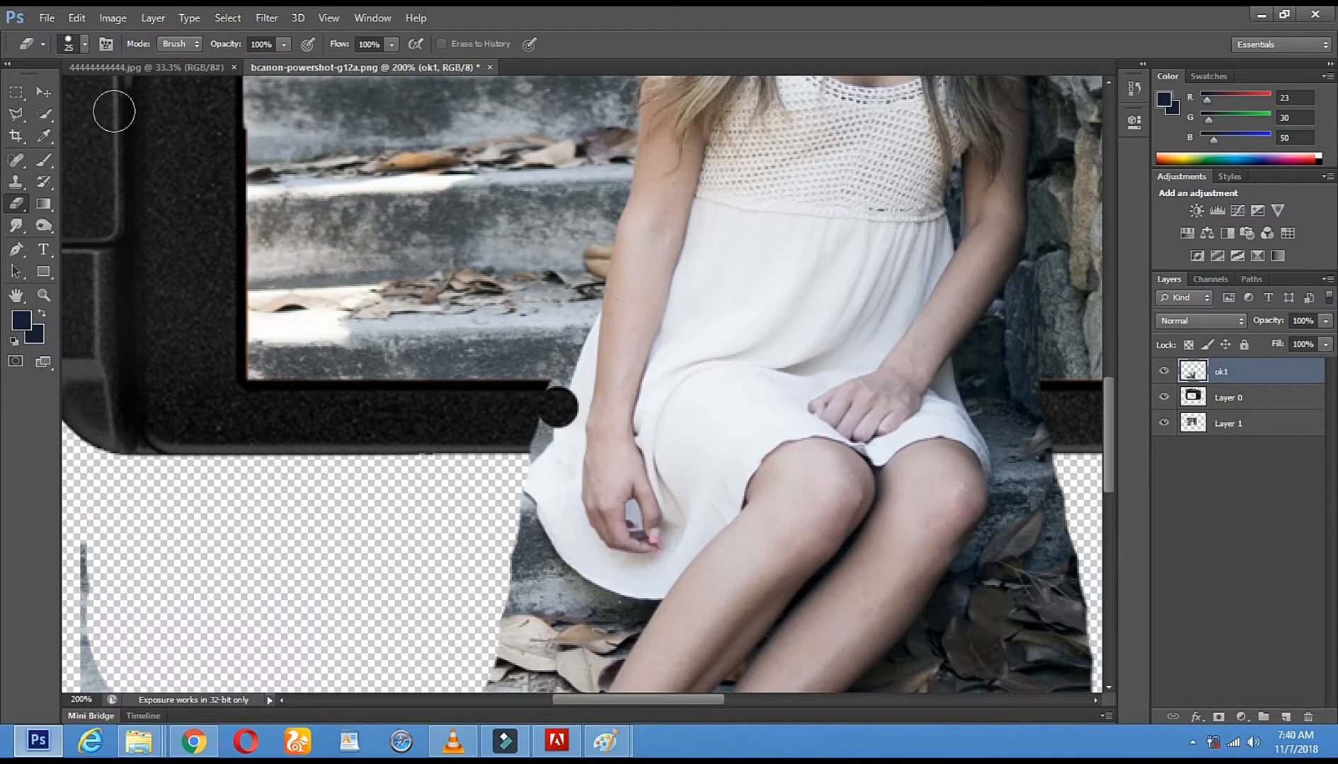
key(ctrl+z)
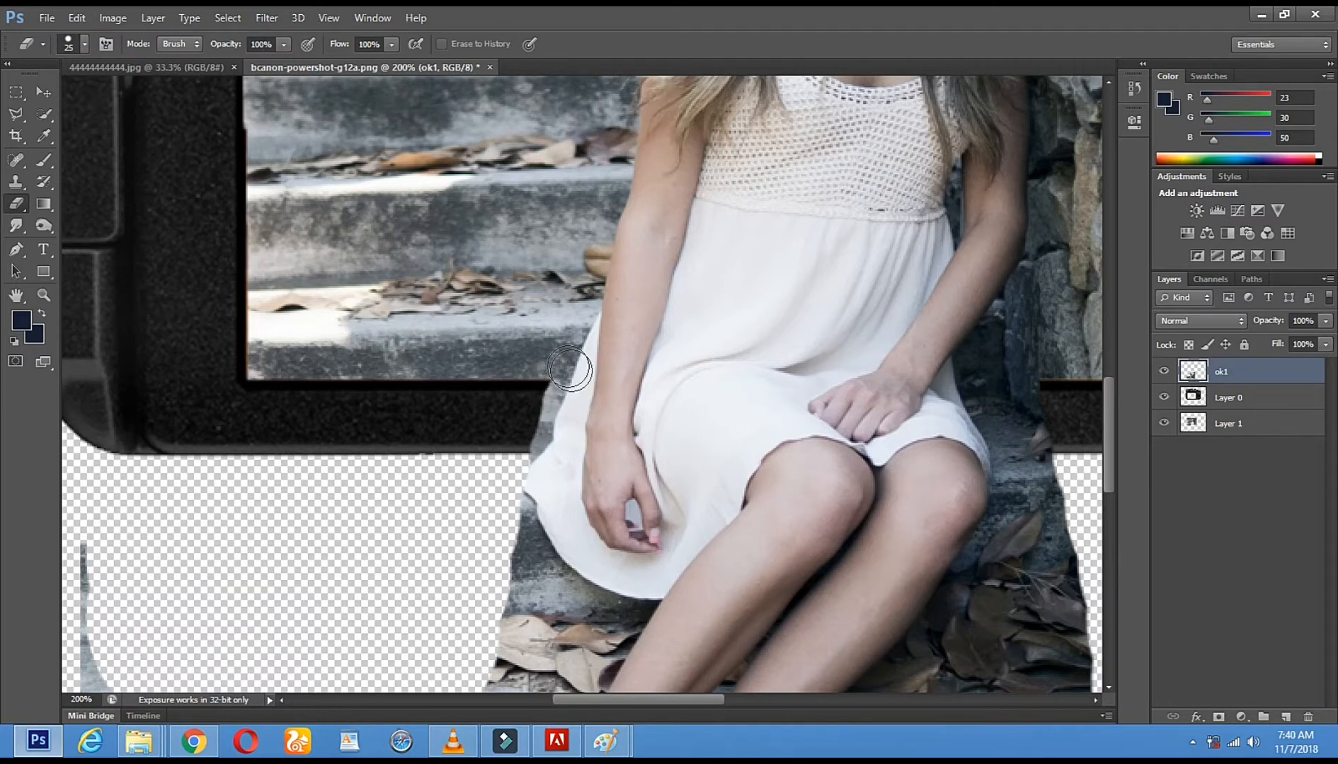
Erase the background on ok1 along the dress's outer edge beside the hanging hand, down to the hem, with the 25 px Eraser
click(556, 348)
shift+click(525, 424)
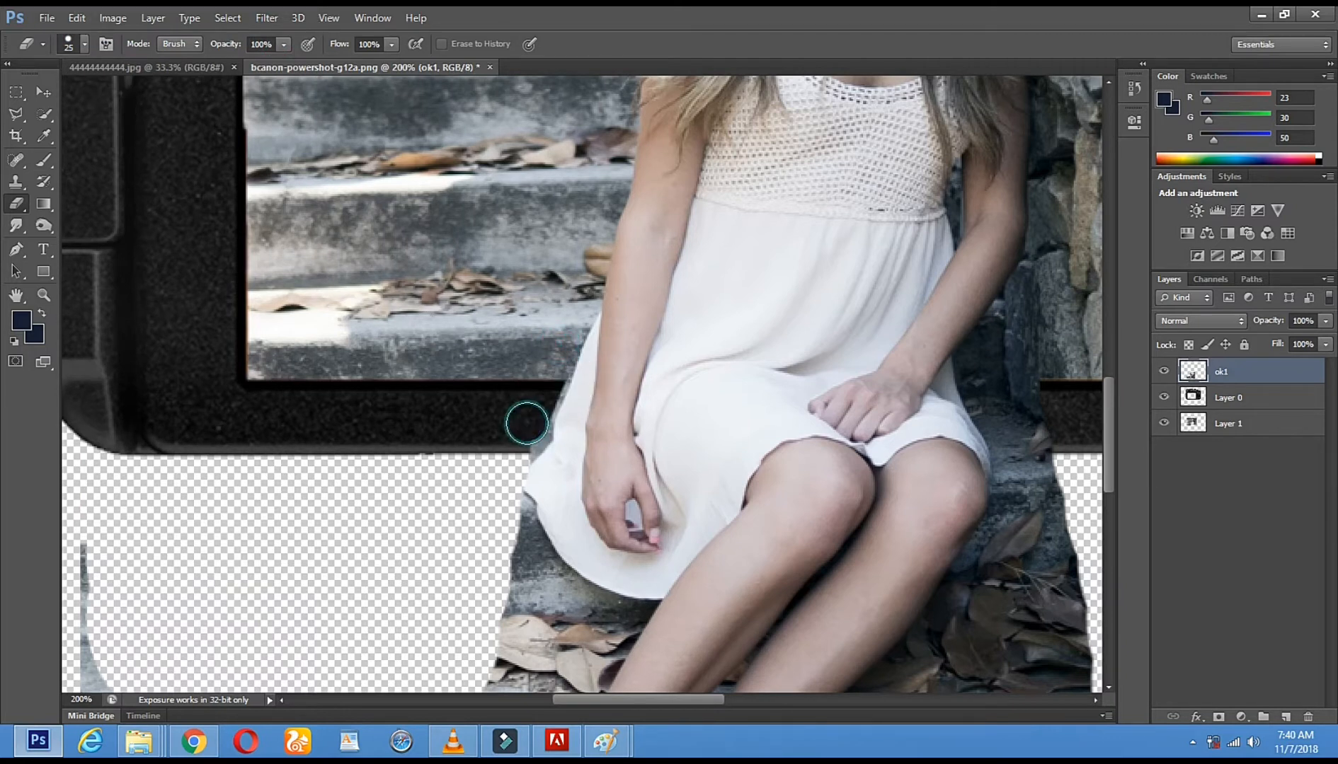
mouse_move(546, 388)
mouse_down()
mouse_move(506, 496)
mouse_move(515, 524)
mouse_move(557, 589)
mouse_move(627, 614)
mouse_move(692, 421)
mouse_up()
Reduce the Eraser to 10 px and trim the remaining background along the curved hem of the dress on ok1
key(space)
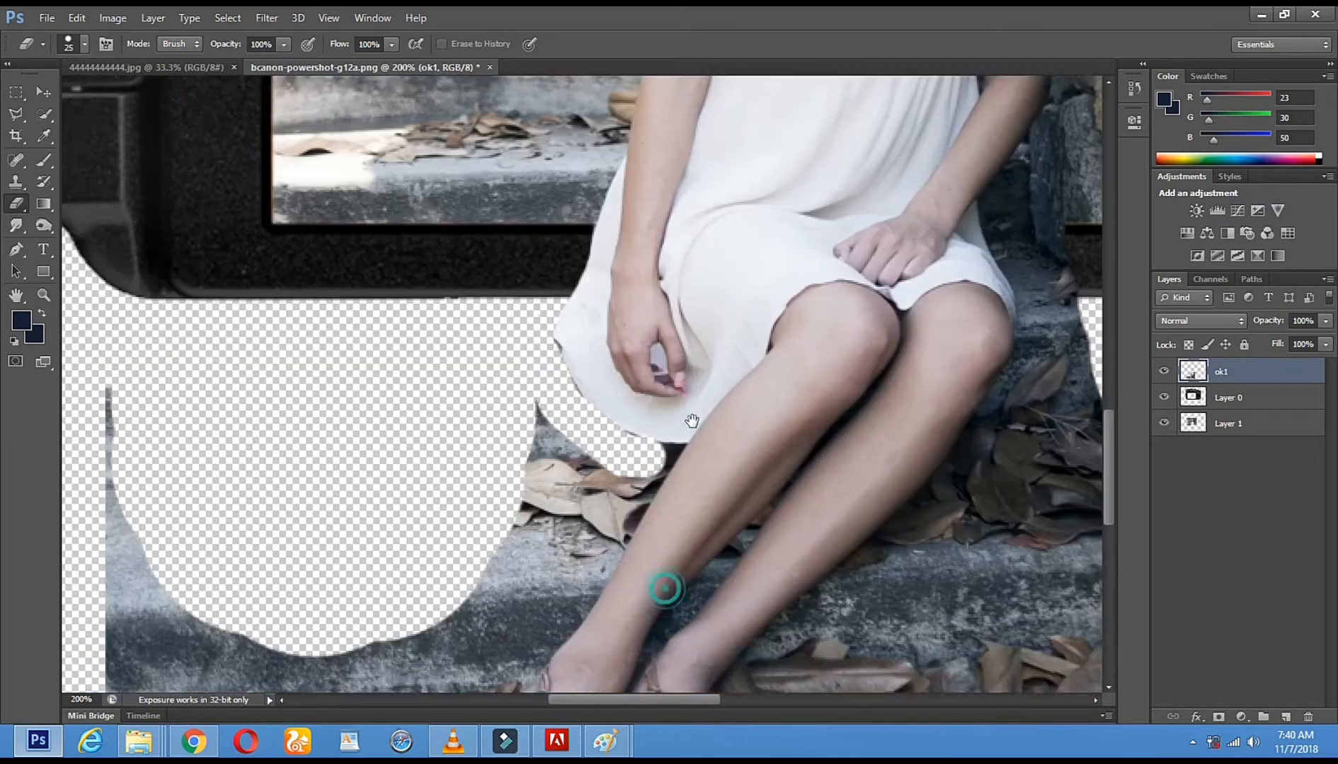
right_click(774, 449)
click(802, 487)
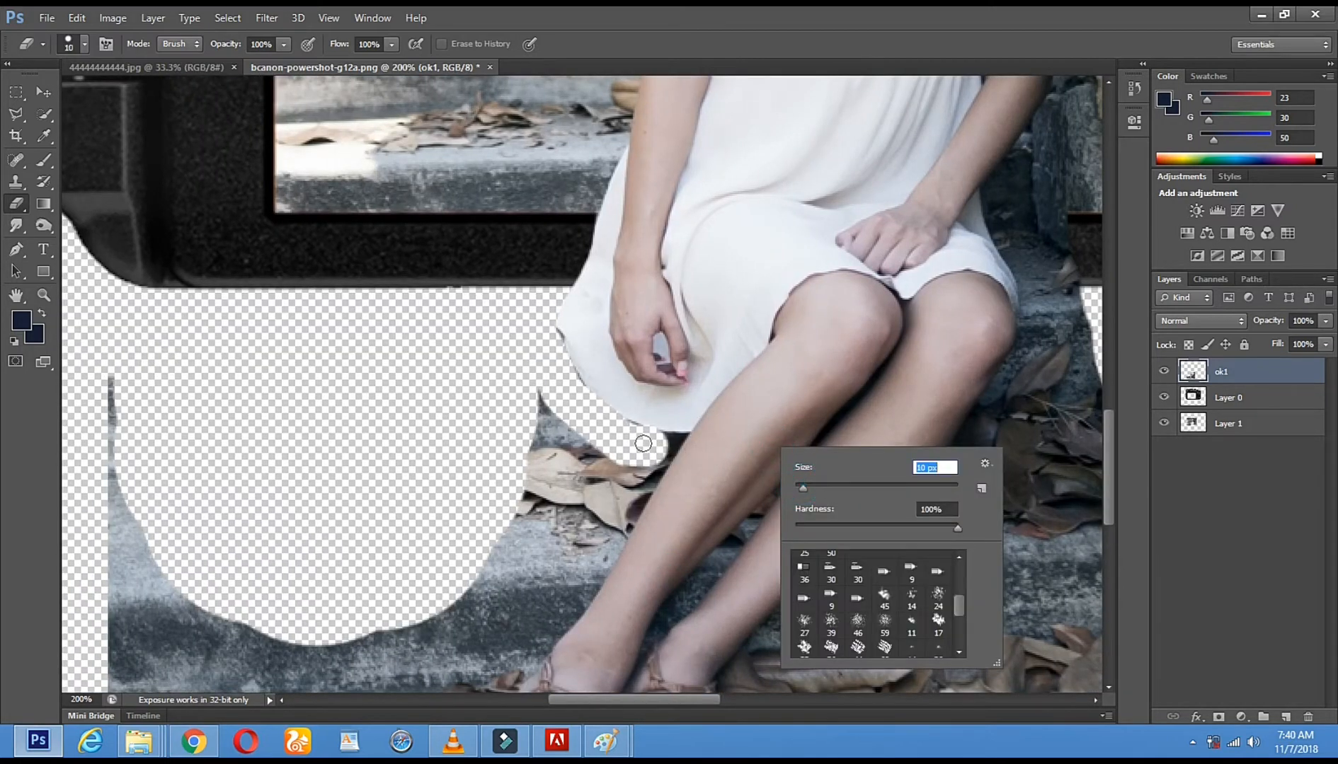
click(546, 322)
click(558, 343)
shift+click(580, 398)
shift+click(600, 413)
shift+click(673, 440)
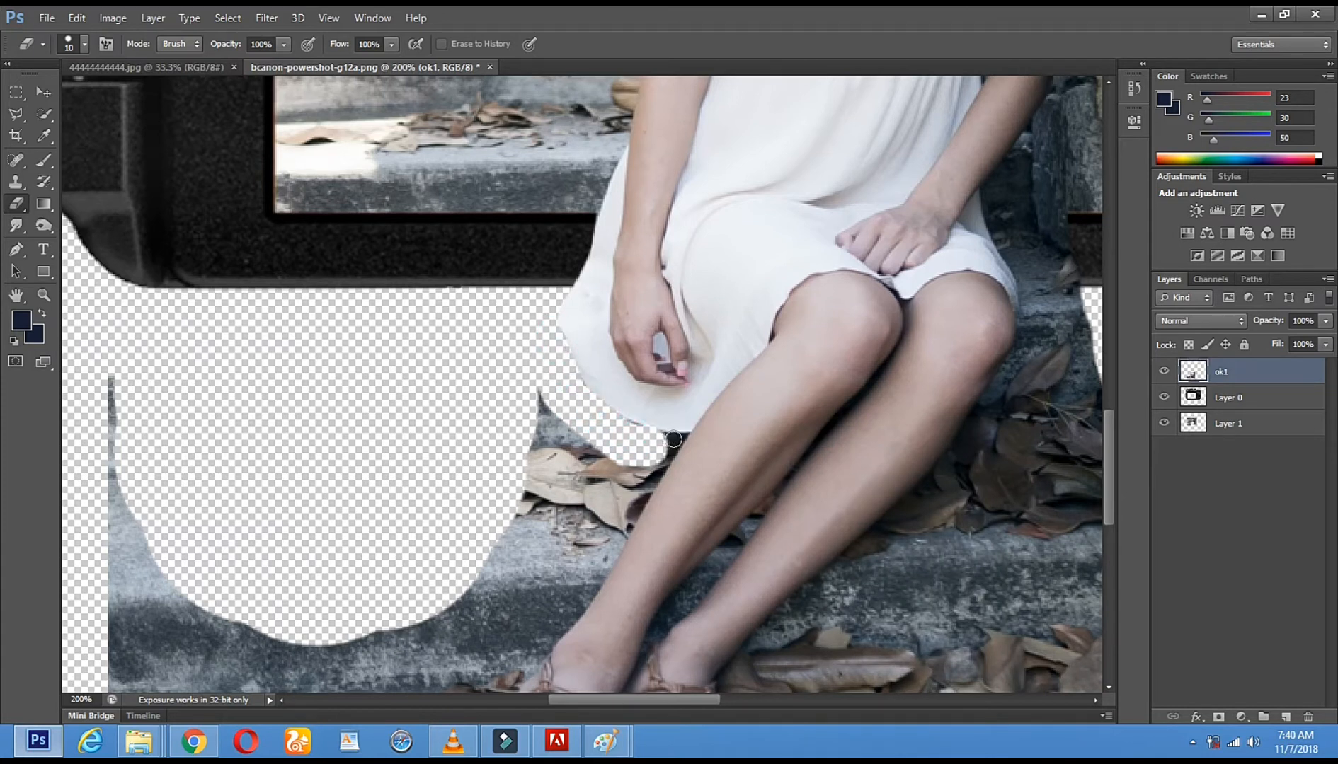
Erase a thin strip of background along the outer edge of the front shin with the 10 px Eraser
shift+click(654, 475)
shift+click(638, 512)
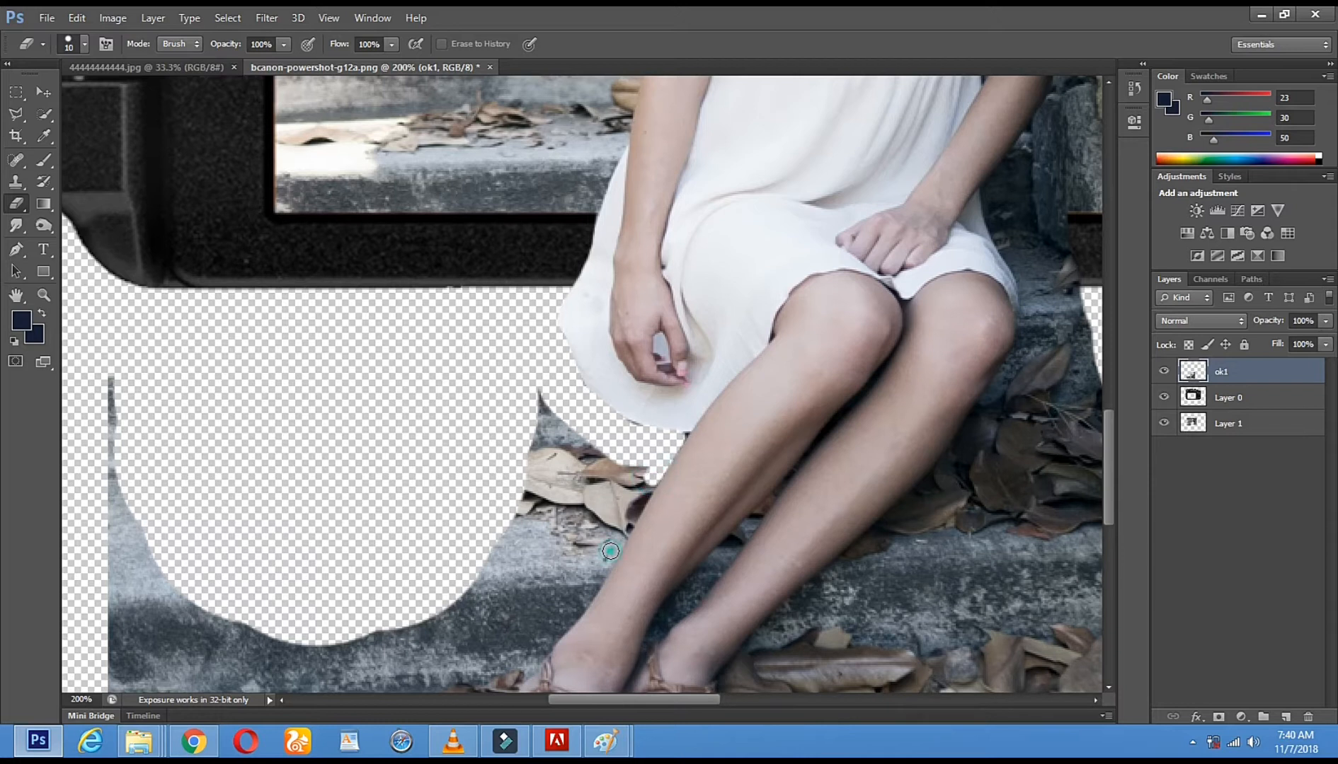
shift+click(611, 550)
Erase the leaves and stone beside the front shin down to the ankle, and set the Eraser size to 49 px
drag(711, 476, 719, 361)
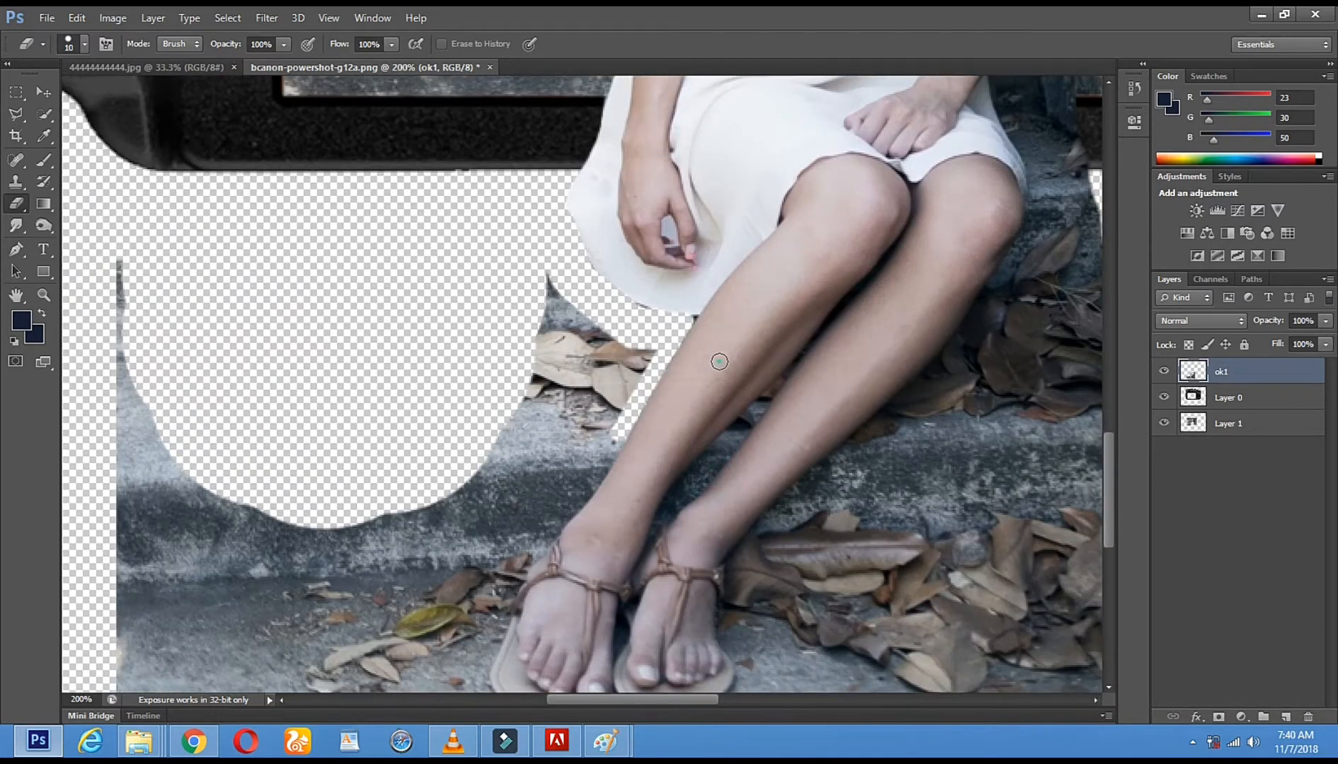
right_click(719, 362)
click(825, 403)
mouse_move(515, 318)
mouse_down()
mouse_move(543, 345)
mouse_move(613, 353)
mouse_move(550, 468)
mouse_move(589, 425)
mouse_move(535, 506)
mouse_move(546, 467)
mouse_move(564, 477)
mouse_move(584, 438)
mouse_move(547, 496)
mouse_up()
right_click(749, 361)
click(811, 401)
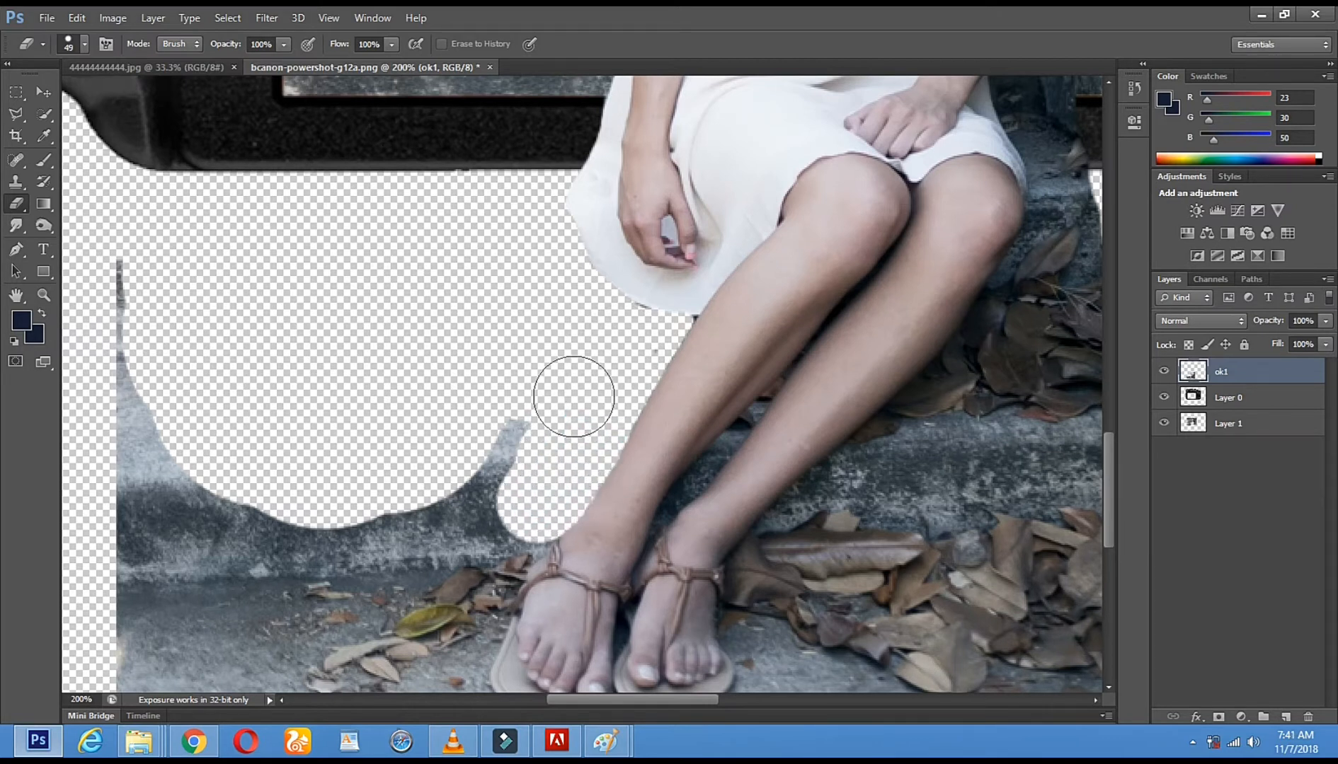
Set the Eraser to 91 px and erase the large area of steps remaining on the front shin's side of ok1
right_click(573, 393)
drag(651, 437, 668, 437)
mouse_move(144, 298)
mouse_down()
mouse_move(185, 552)
mouse_move(403, 463)
mouse_move(467, 469)
mouse_move(466, 313)
mouse_move(347, 293)
mouse_move(366, 263)
mouse_move(125, 424)
mouse_move(245, 388)
mouse_move(254, 468)
mouse_move(241, 547)
mouse_up()
Set the Eraser to 42 px and erase the background along the rear leg's outer edge from the ankle up to the knee
drag(760, 373, 451, 447)
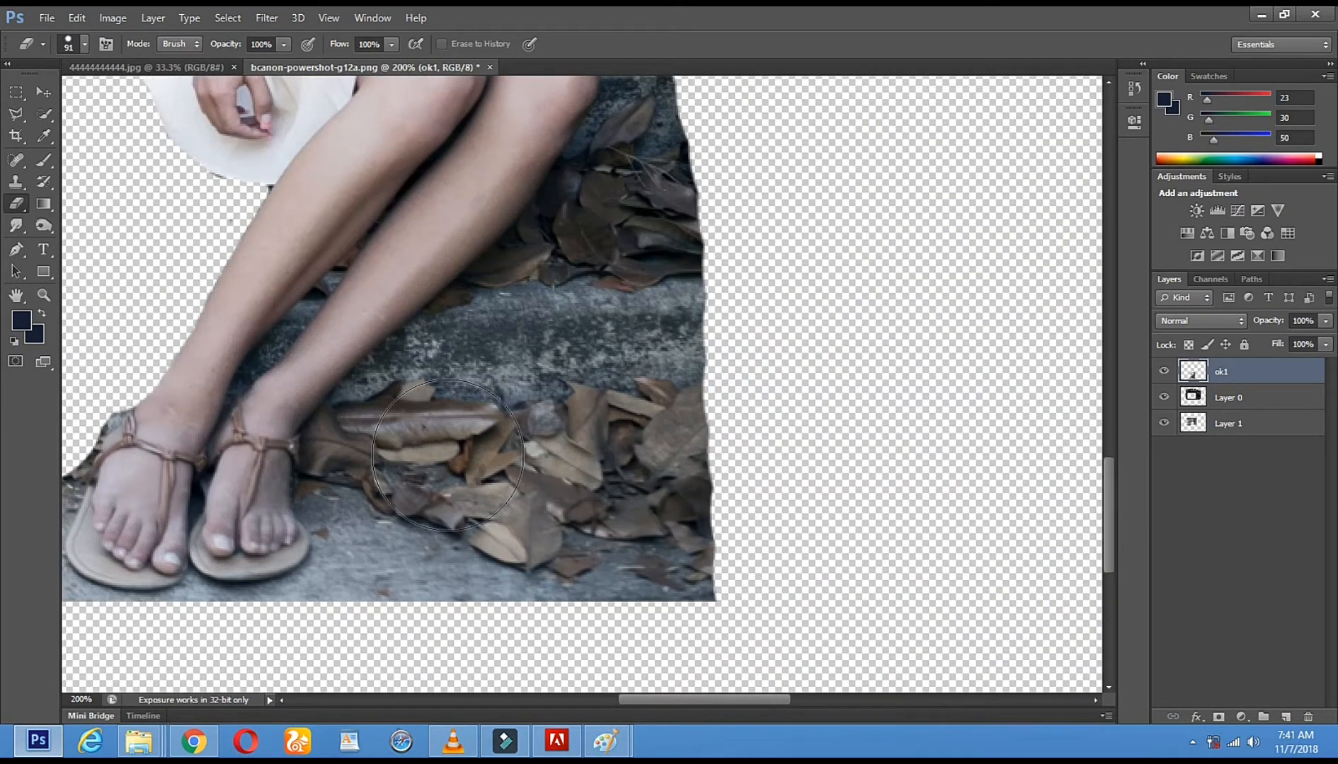
right_click(447, 455)
click(504, 495)
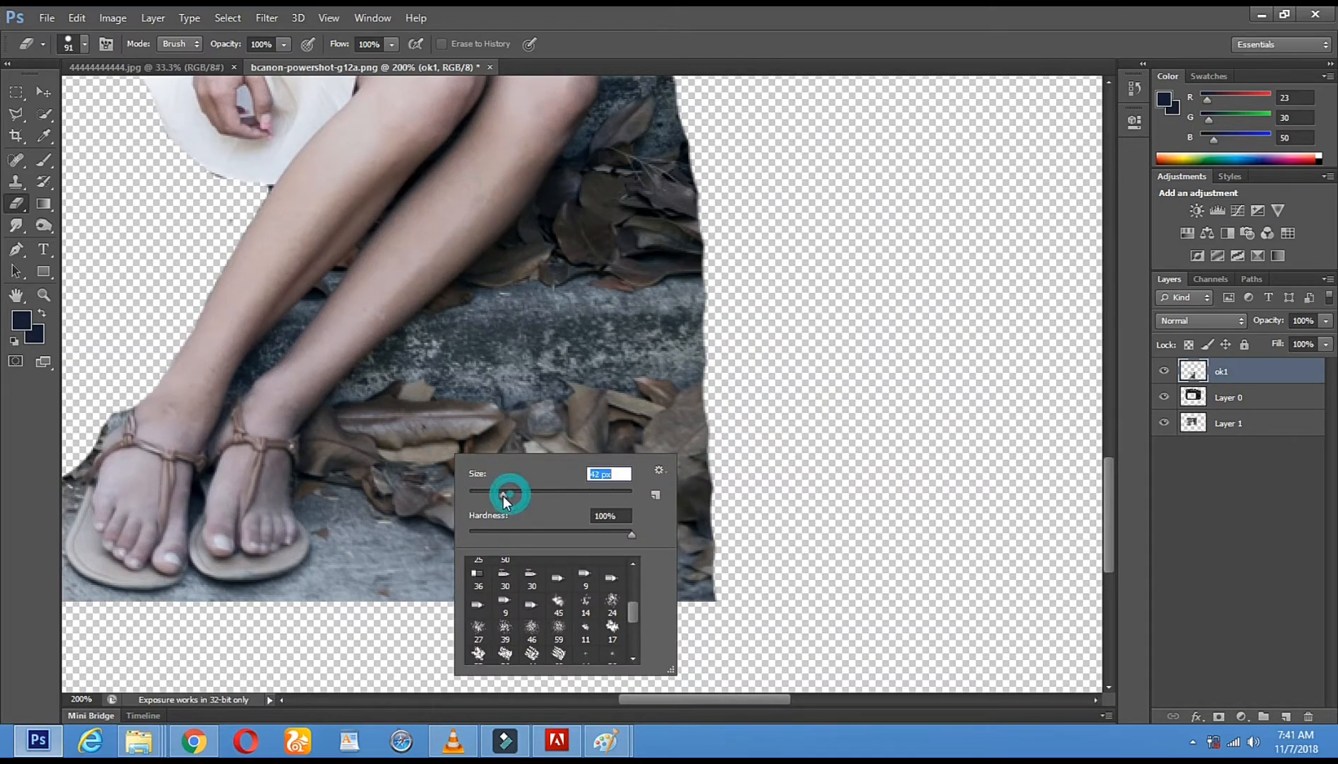
click(351, 422)
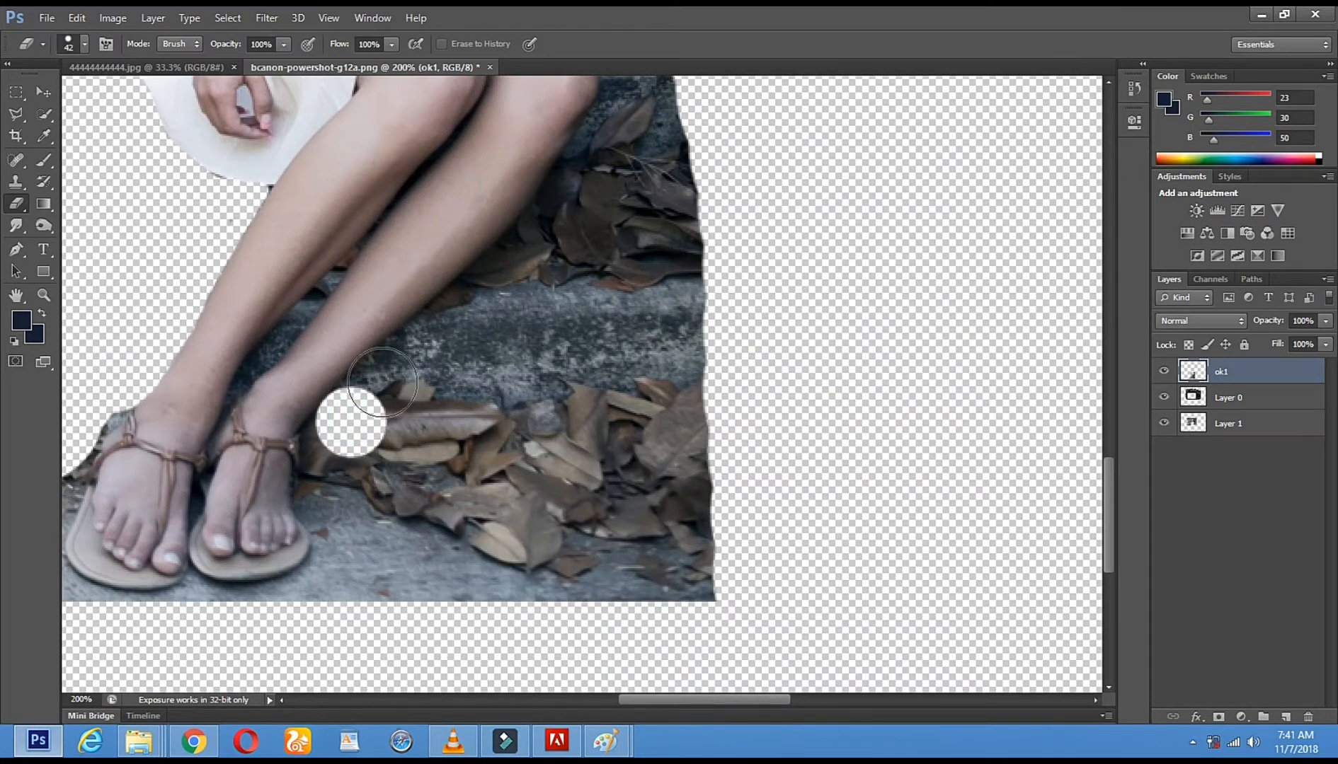
drag(384, 382, 428, 346)
drag(475, 306, 620, 145)
Set the Eraser to 26 px and erase the background around the rear knee and up the adjacent edge of the dress
drag(647, 192, 599, 440)
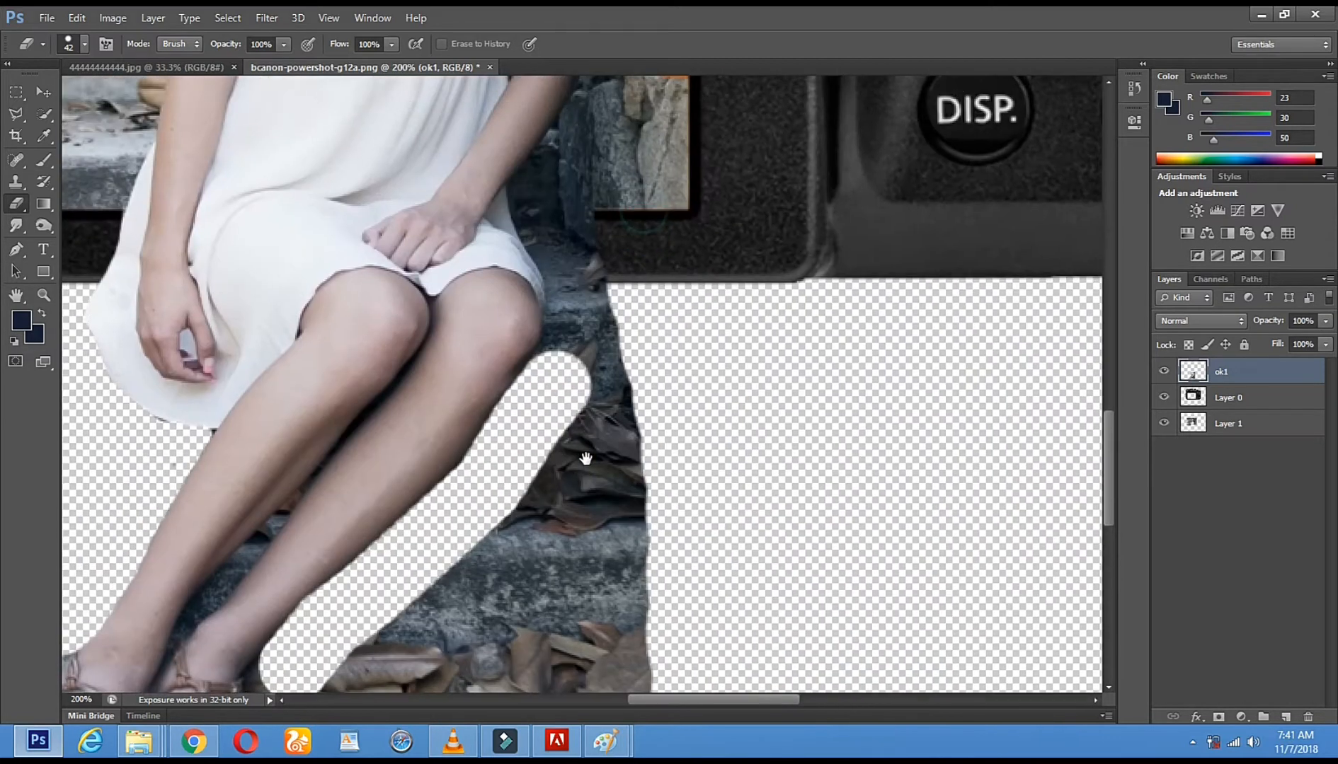
drag(577, 479, 578, 482)
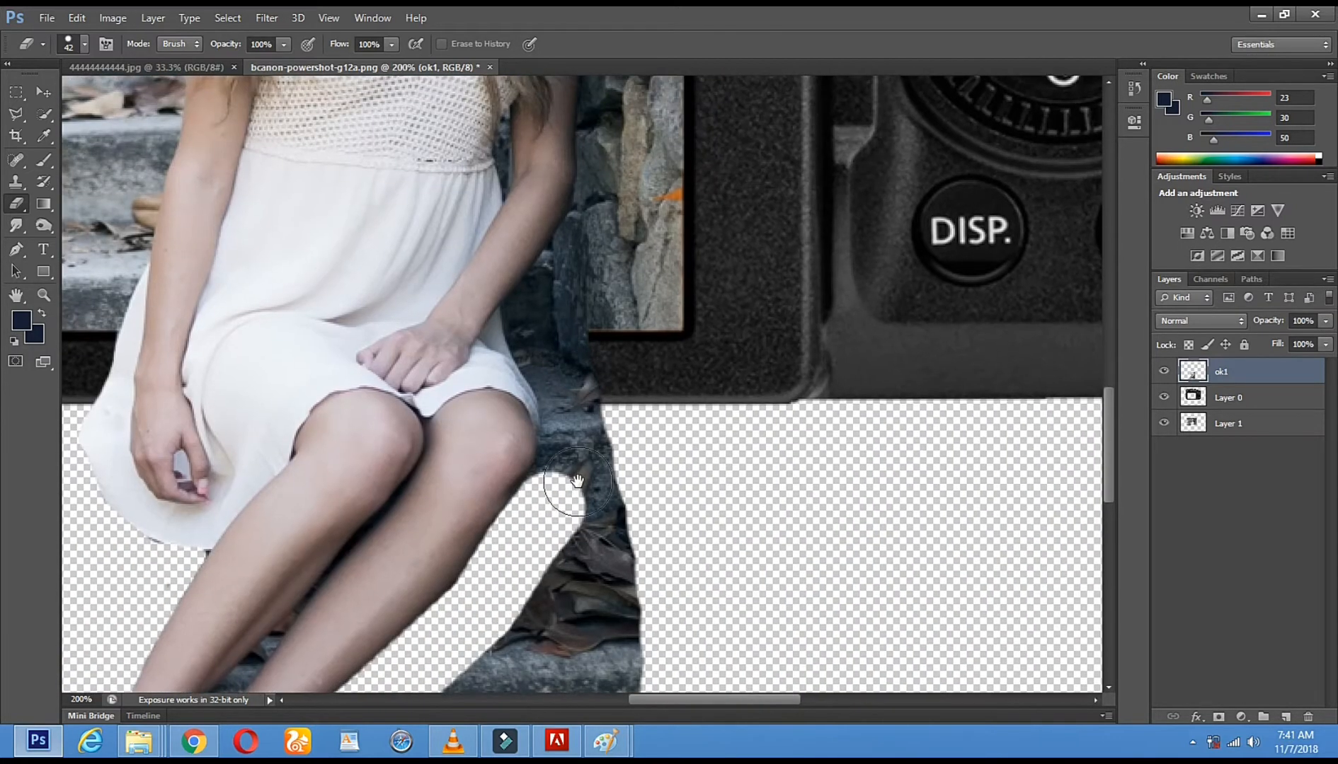
right_click(598, 479)
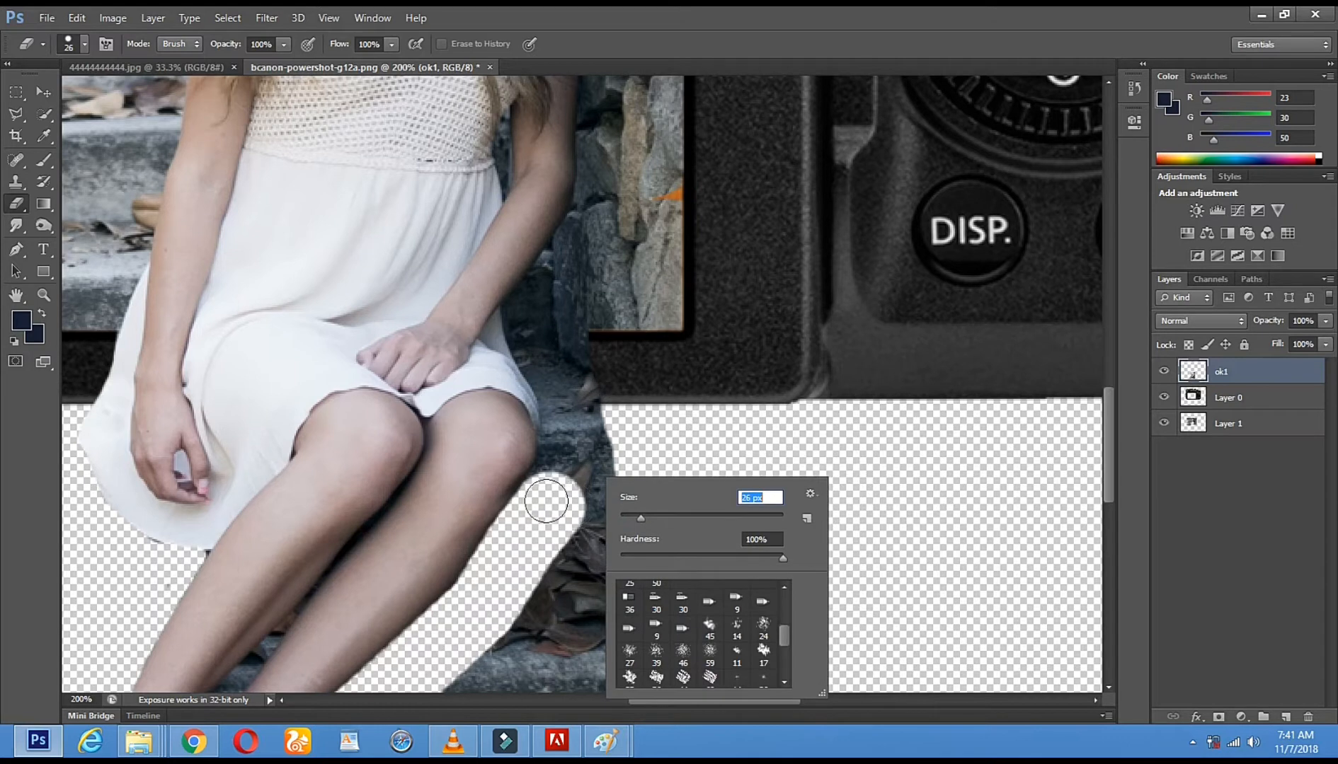
key(Return)
drag(557, 478, 562, 398)
mouse_move(532, 344)
mouse_down()
mouse_move(520, 307)
mouse_move(572, 254)
mouse_move(597, 419)
mouse_move(564, 303)
mouse_move(605, 492)
mouse_move(609, 577)
mouse_move(595, 449)
mouse_move(610, 602)
mouse_move(570, 295)
mouse_move(506, 420)
mouse_up()
click(787, 269)
Enlarge the Eraser and remove most of the leaves and steps remaining beyond the rear leg on ok1
right_click(756, 335)
click(857, 379)
mouse_move(607, 347)
mouse_down()
mouse_move(492, 470)
mouse_move(529, 377)
mouse_up()
mouse_move(619, 451)
mouse_down()
mouse_move(559, 220)
mouse_move(452, 339)
mouse_move(413, 288)
mouse_move(356, 281)
mouse_move(322, 287)
mouse_move(253, 361)
mouse_move(296, 396)
mouse_move(567, 487)
mouse_move(523, 436)
mouse_move(522, 406)
mouse_up()
drag(286, 391, 602, 419)
Set the Eraser to 29 px and erase the ground around the outer side and toe of the front foot's sandal
right_click(636, 358)
drag(687, 378, 669, 377)
mouse_move(205, 429)
mouse_down()
mouse_move(191, 500)
mouse_move(210, 527)
mouse_move(330, 543)
mouse_up()
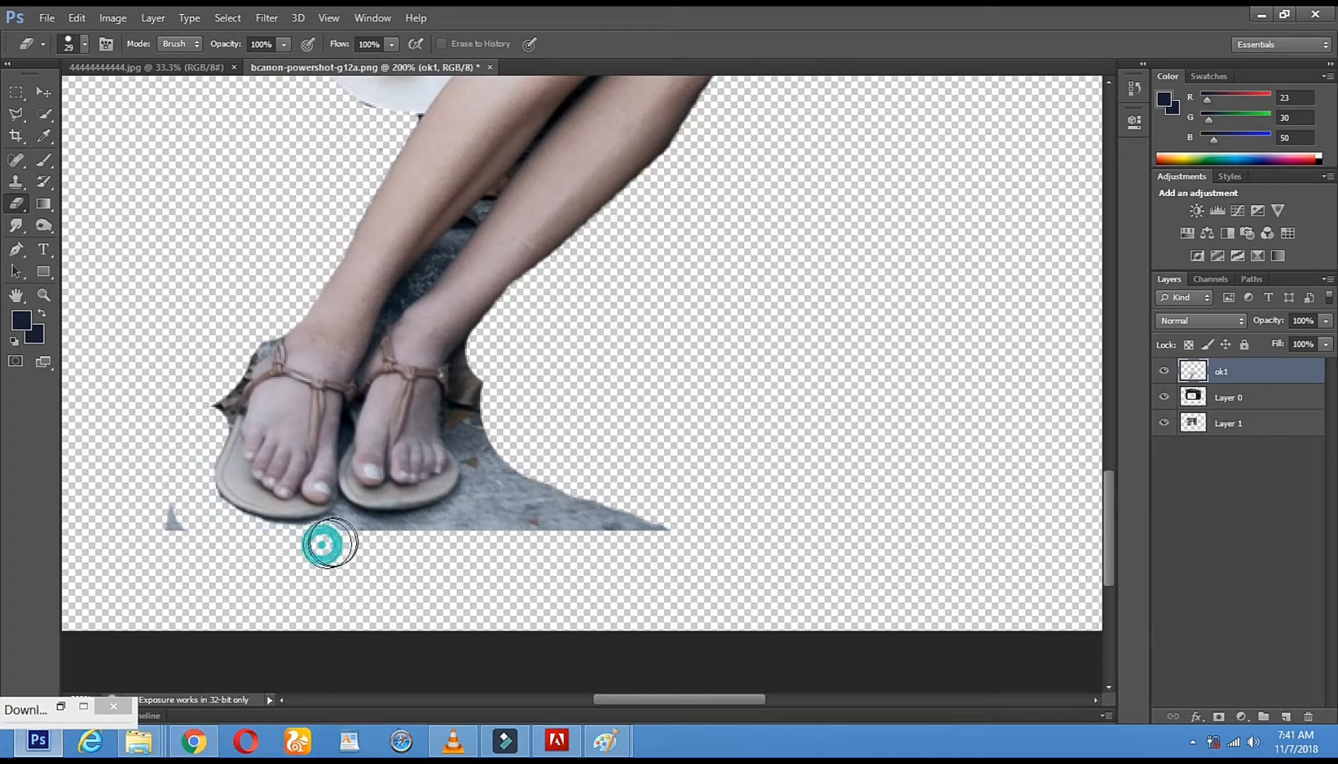
Set the Eraser to 8 px and erase a narrow outline around the rear foot's sandal up to the ankle
right_click(562, 433)
click(593, 472)
click(321, 531)
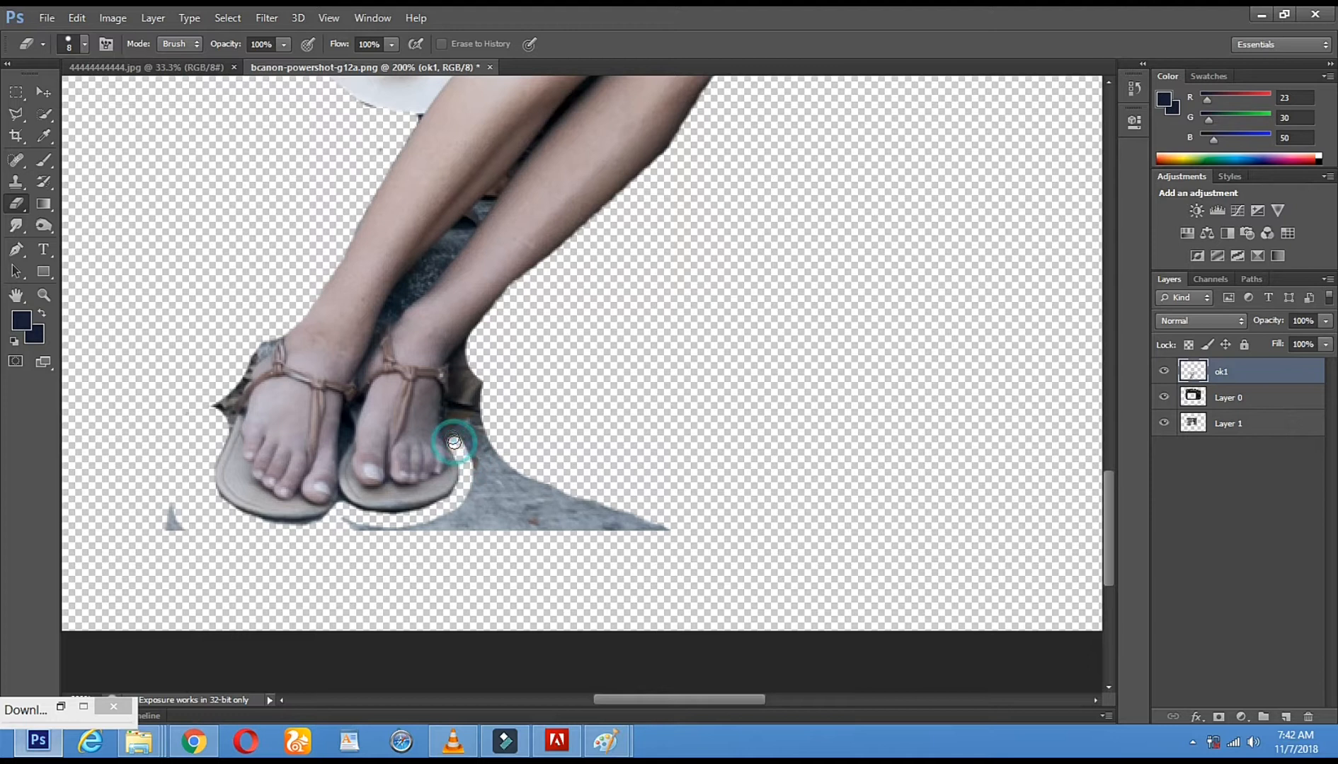
click(451, 431)
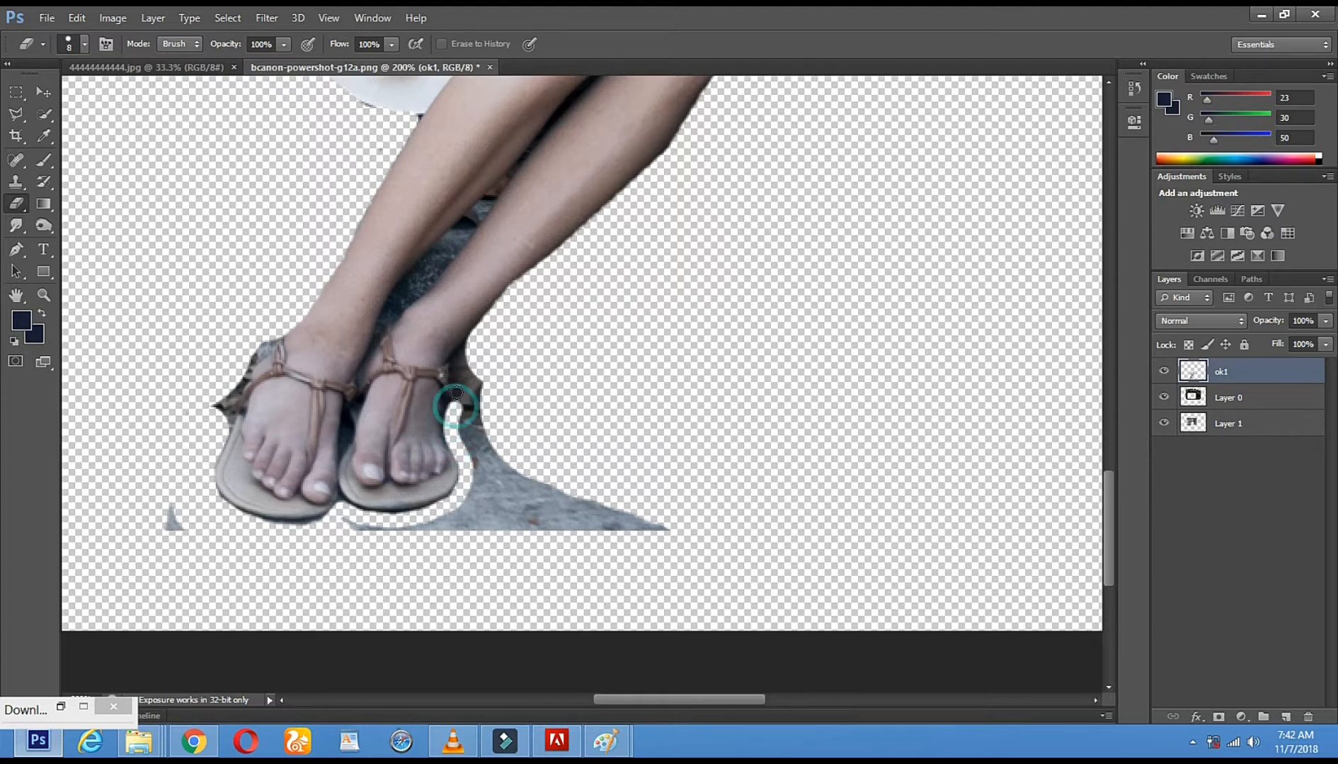
drag(456, 383, 456, 369)
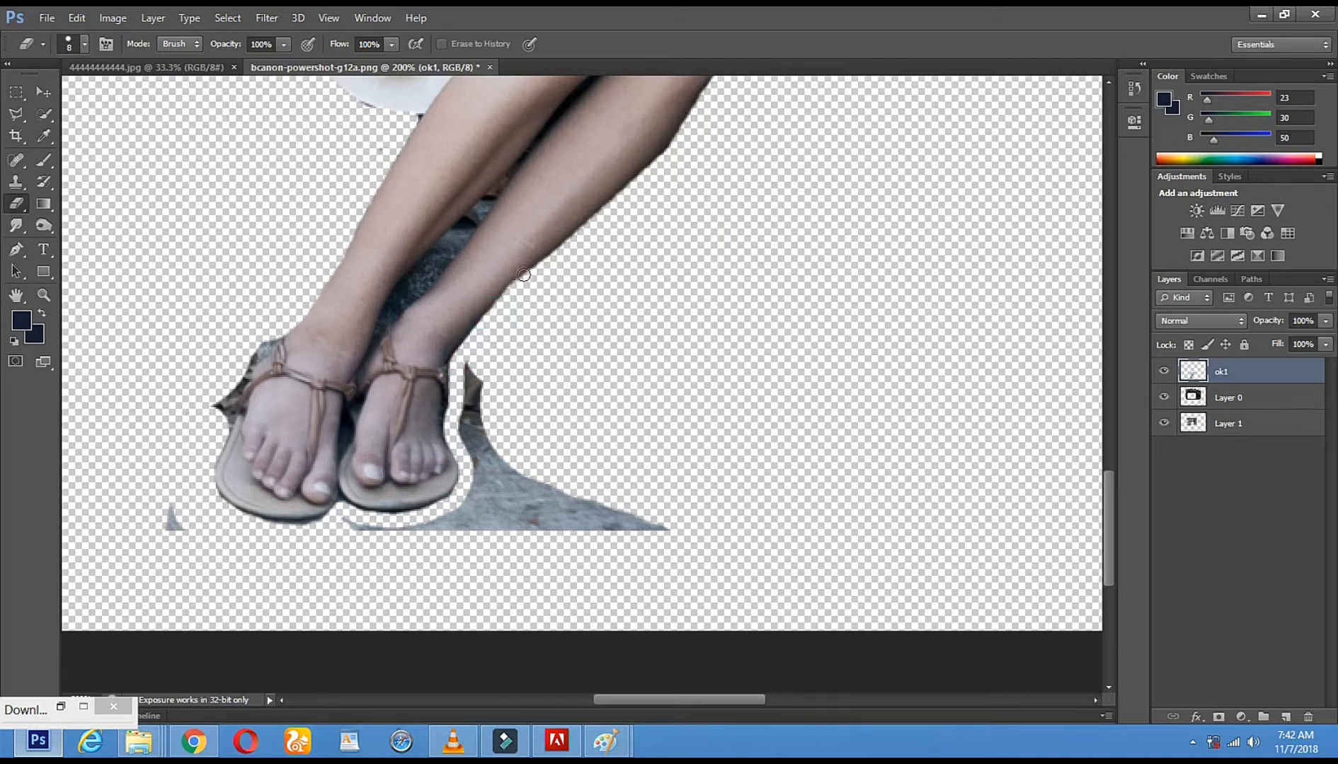
Undo the last Eraser stroke on the rear shin's outer edge
click(104, 19)
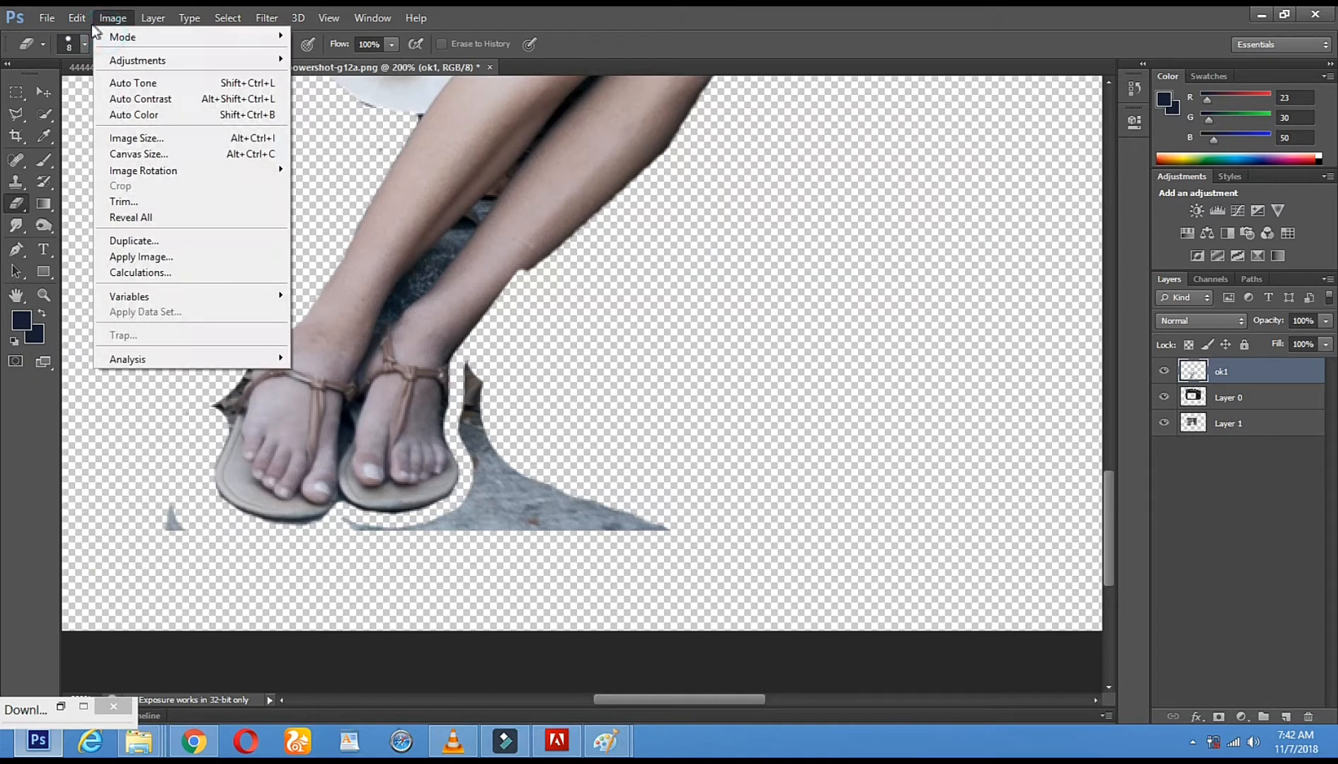
mouse_move(76, 18)
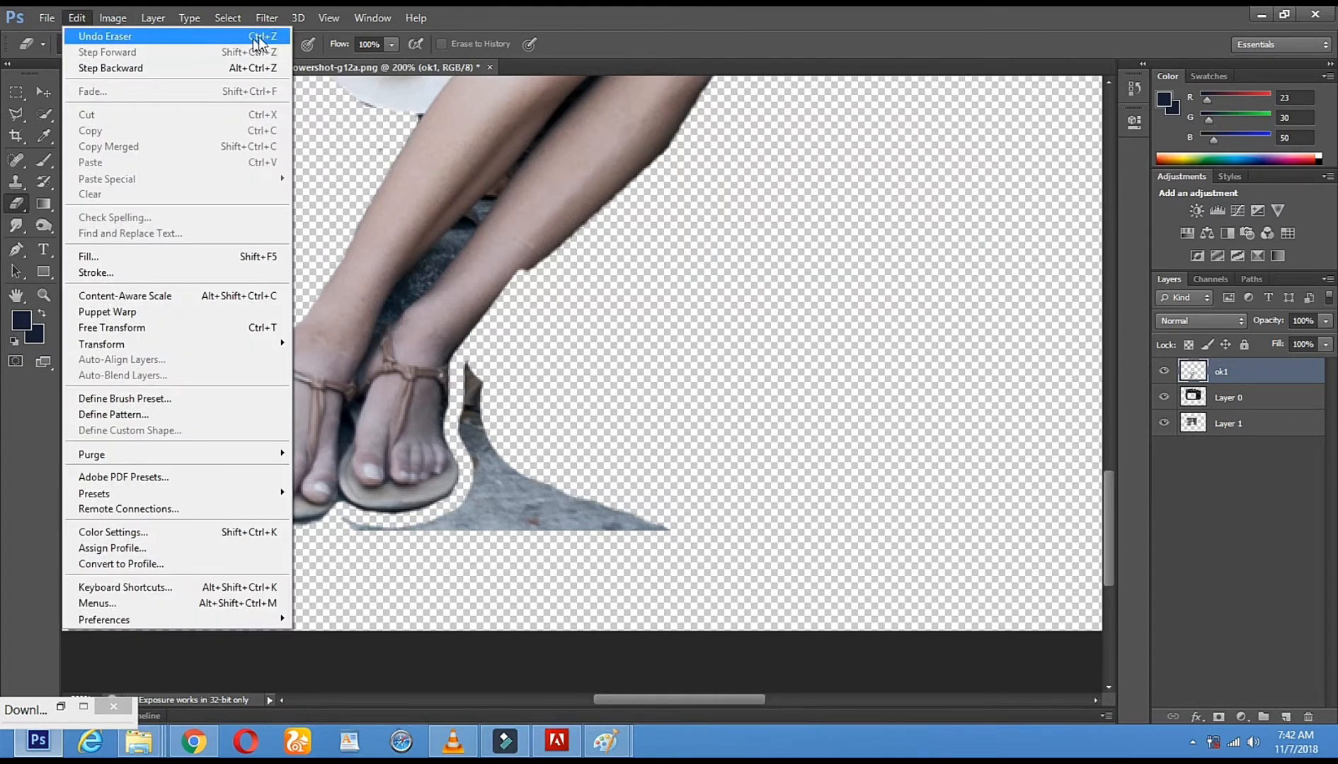
click(223, 42)
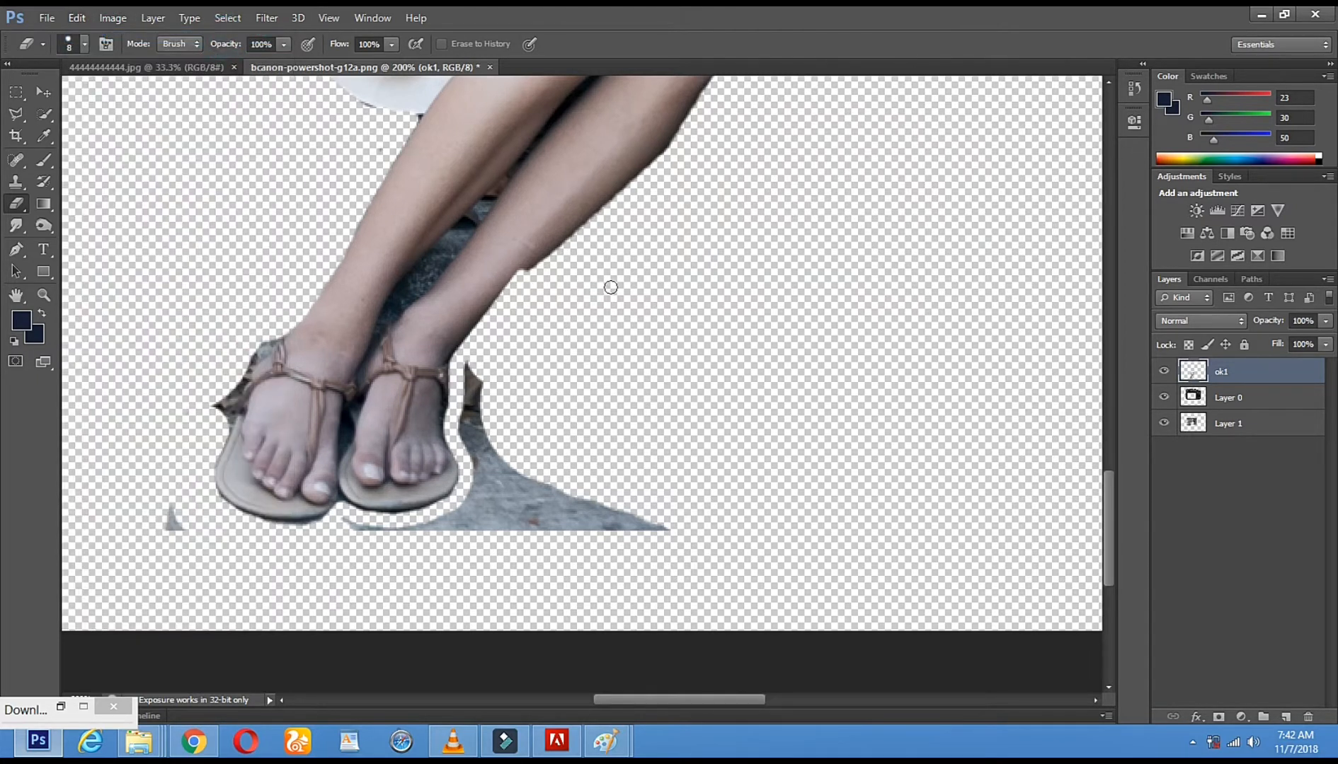
Set the Eraser to 73 px and erase the leftover ground beside and below the sandals on ok1
right_click(639, 230)
click(721, 273)
mouse_move(512, 389)
mouse_down()
mouse_move(512, 426)
mouse_move(582, 562)
mouse_move(600, 537)
mouse_move(673, 540)
mouse_move(513, 513)
mouse_move(478, 561)
mouse_up()
drag(358, 559, 412, 576)
drag(129, 541, 403, 568)
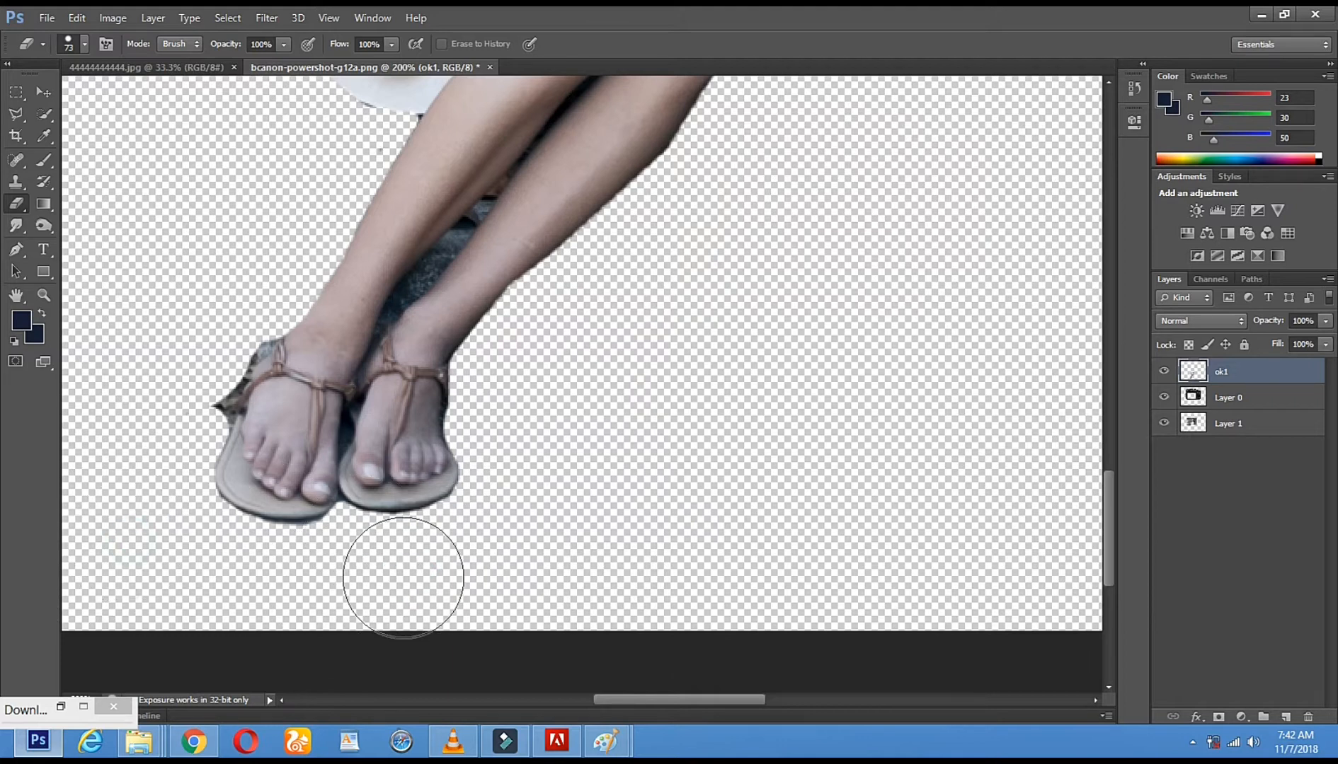
Set the Eraser to 36 px, clean up beneath the sandals and erase the leftover stone fragment at the photo's lower-left corner
right_click(414, 563)
click(454, 545)
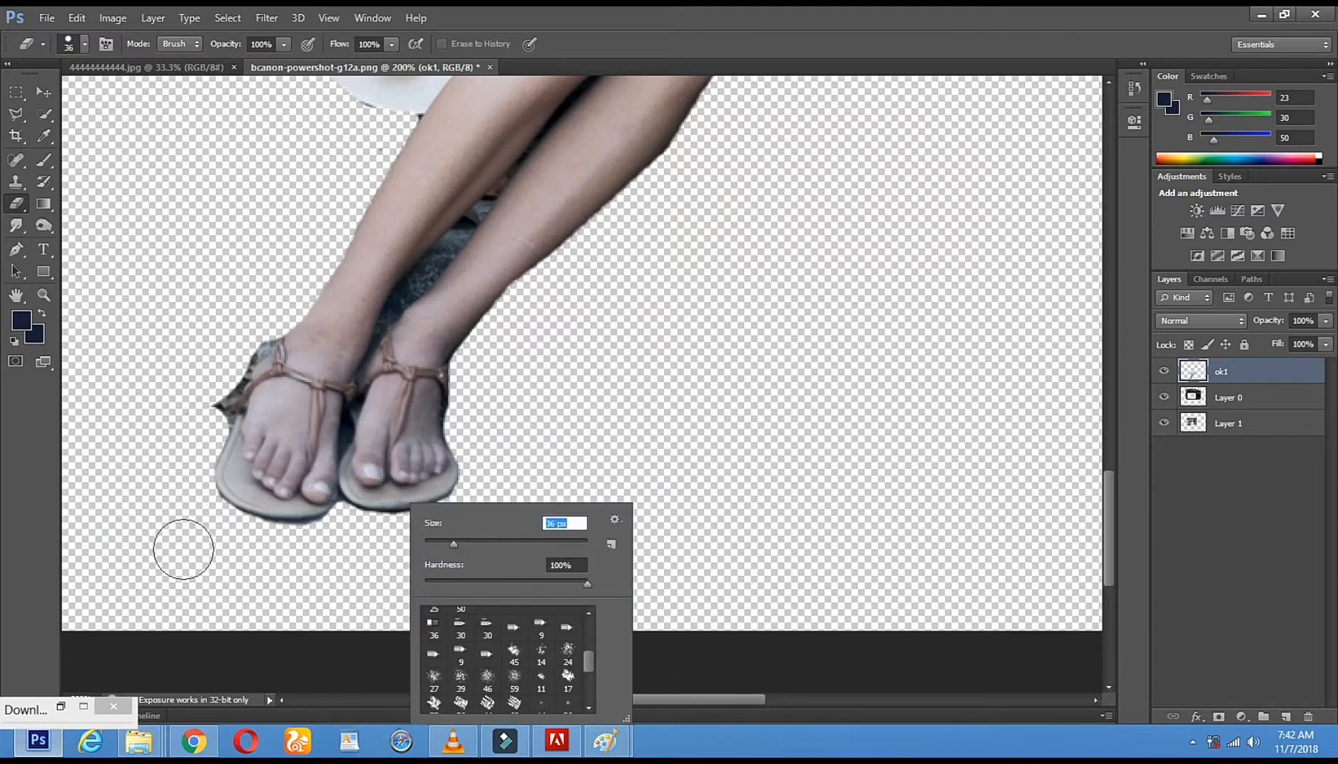
click(219, 543)
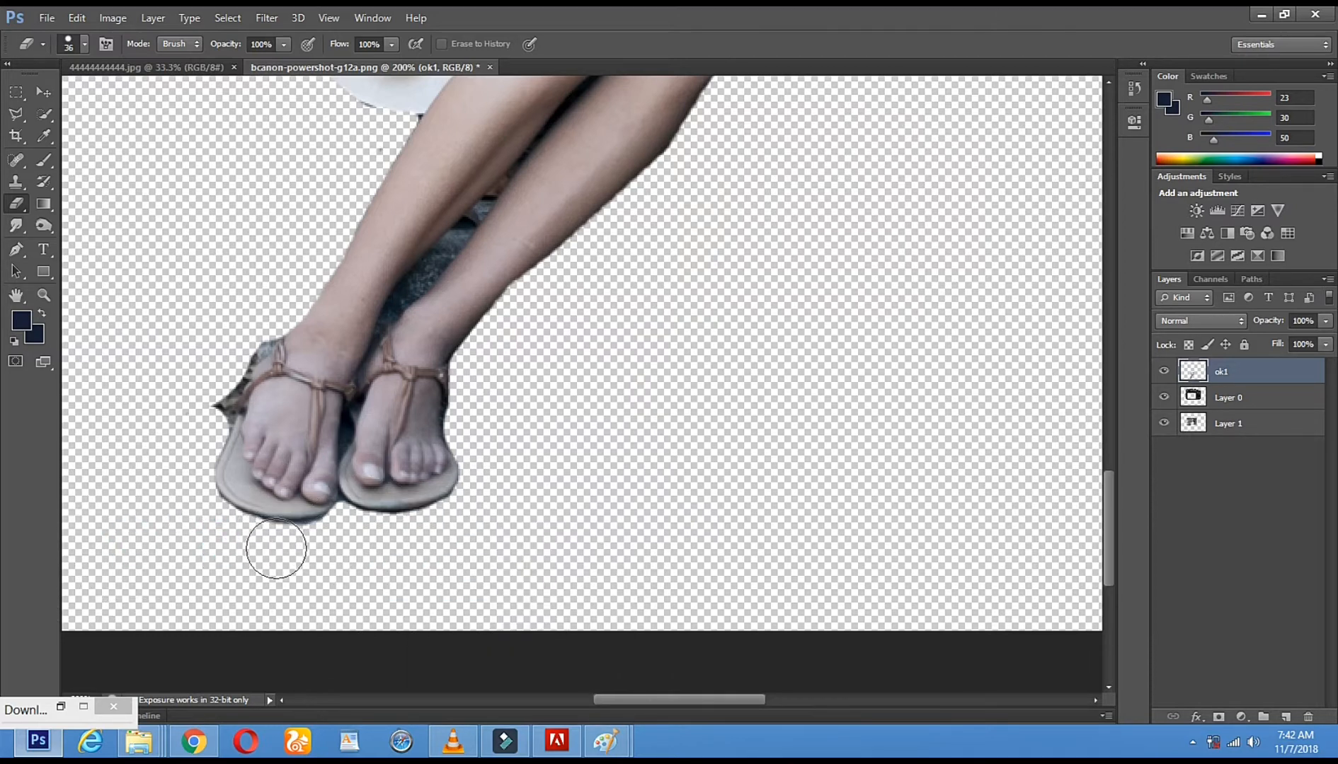
click(334, 546)
key(space)
drag(173, 342, 421, 350)
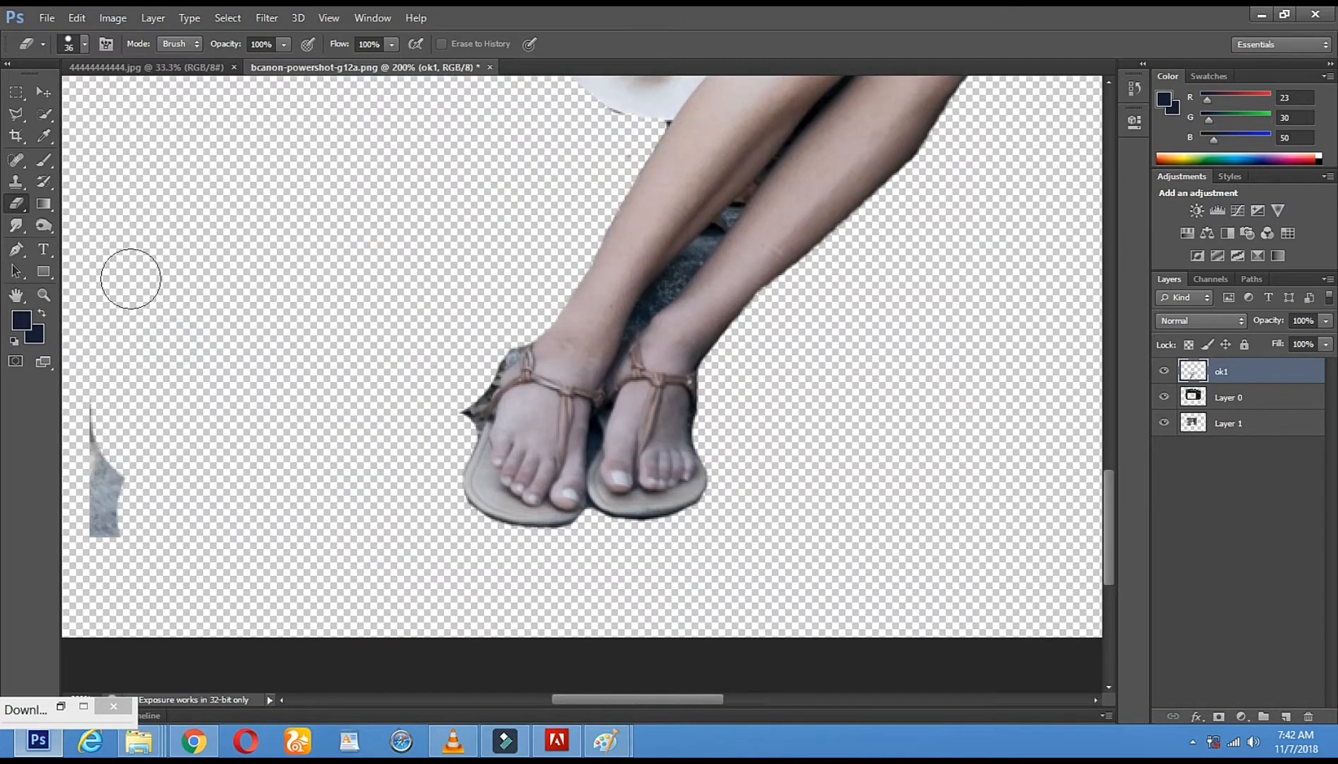
mouse_move(85, 394)
mouse_down()
mouse_move(135, 579)
mouse_move(94, 506)
mouse_up()
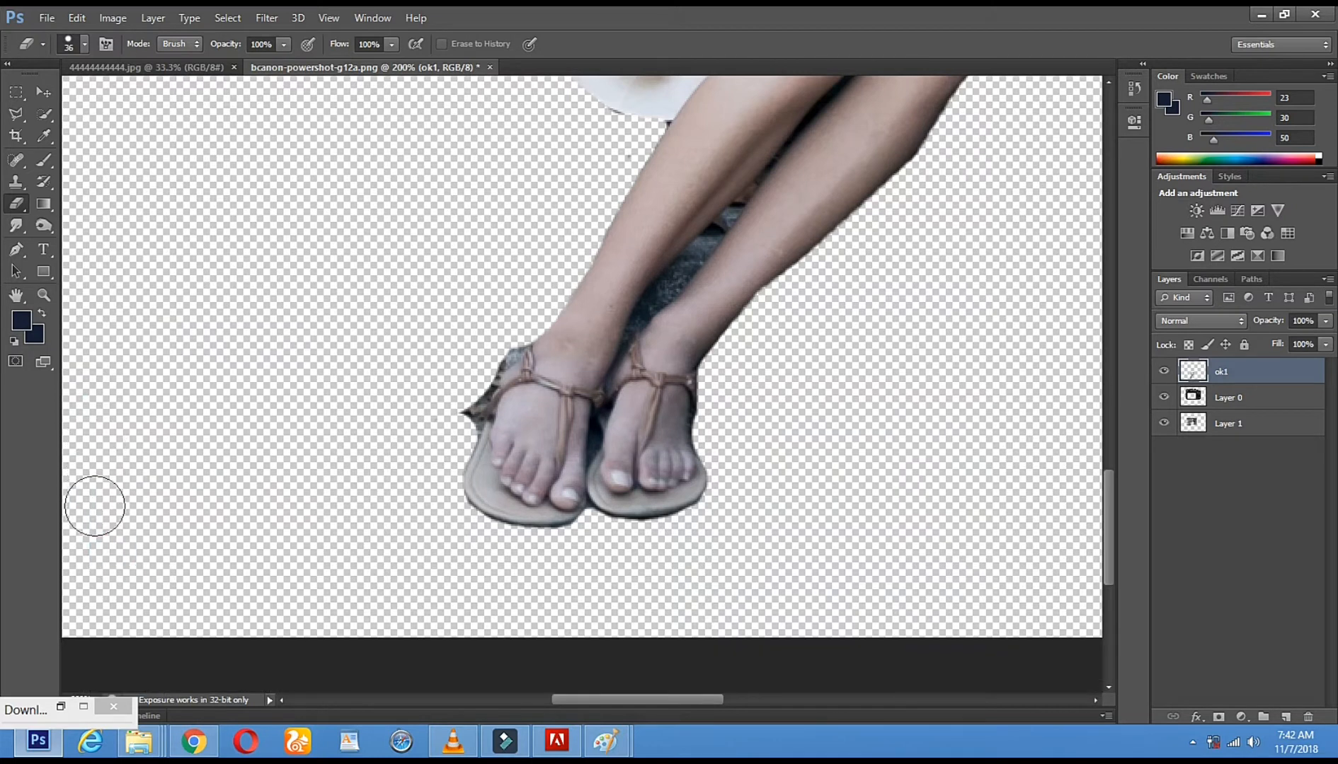
Set the Eraser to 11 px and erase the leftover stone fragment beside the rear foot's sandal and heel strap
click(531, 299)
click(531, 299)
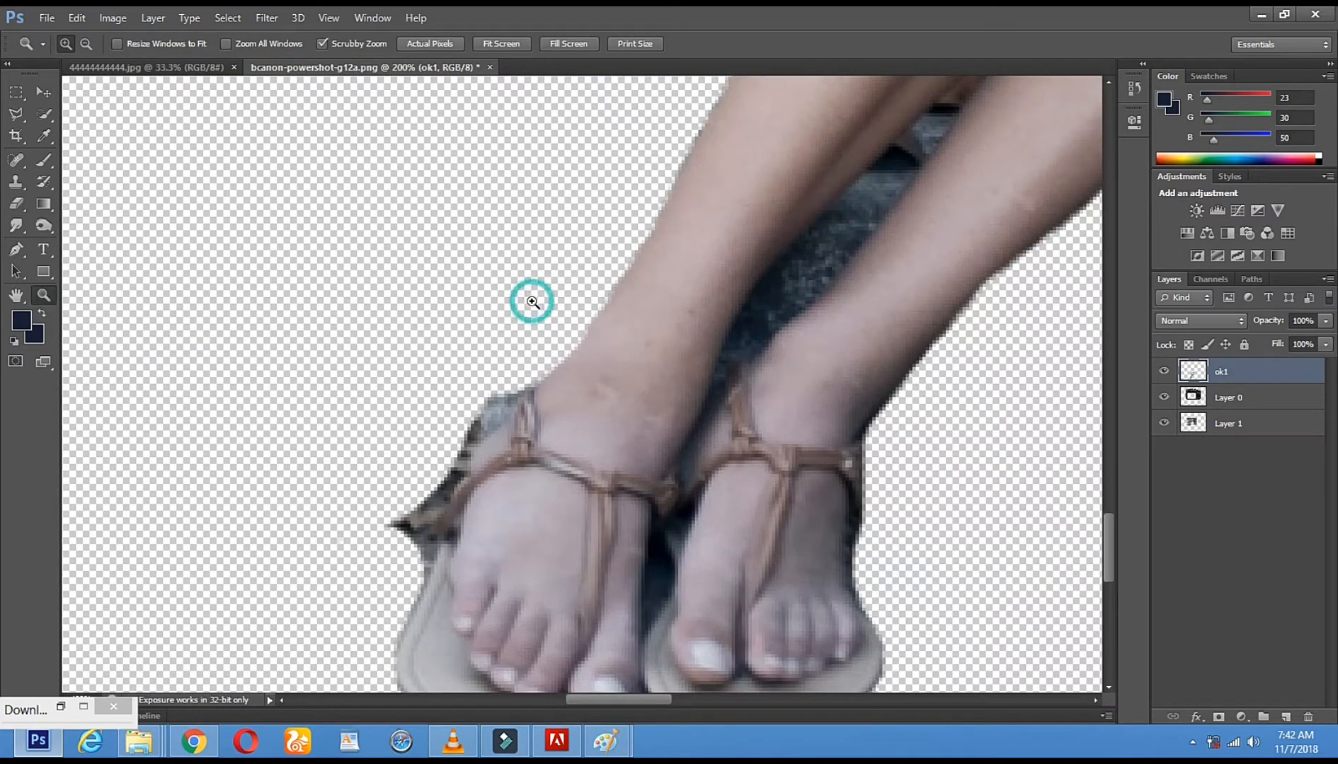
click(531, 300)
click(16, 206)
right_click(669, 370)
click(692, 412)
mouse_move(517, 407)
mouse_down()
mouse_move(451, 457)
mouse_move(392, 550)
mouse_move(388, 615)
mouse_move(345, 521)
mouse_up()
click(383, 622)
click(374, 647)
drag(448, 591, 424, 264)
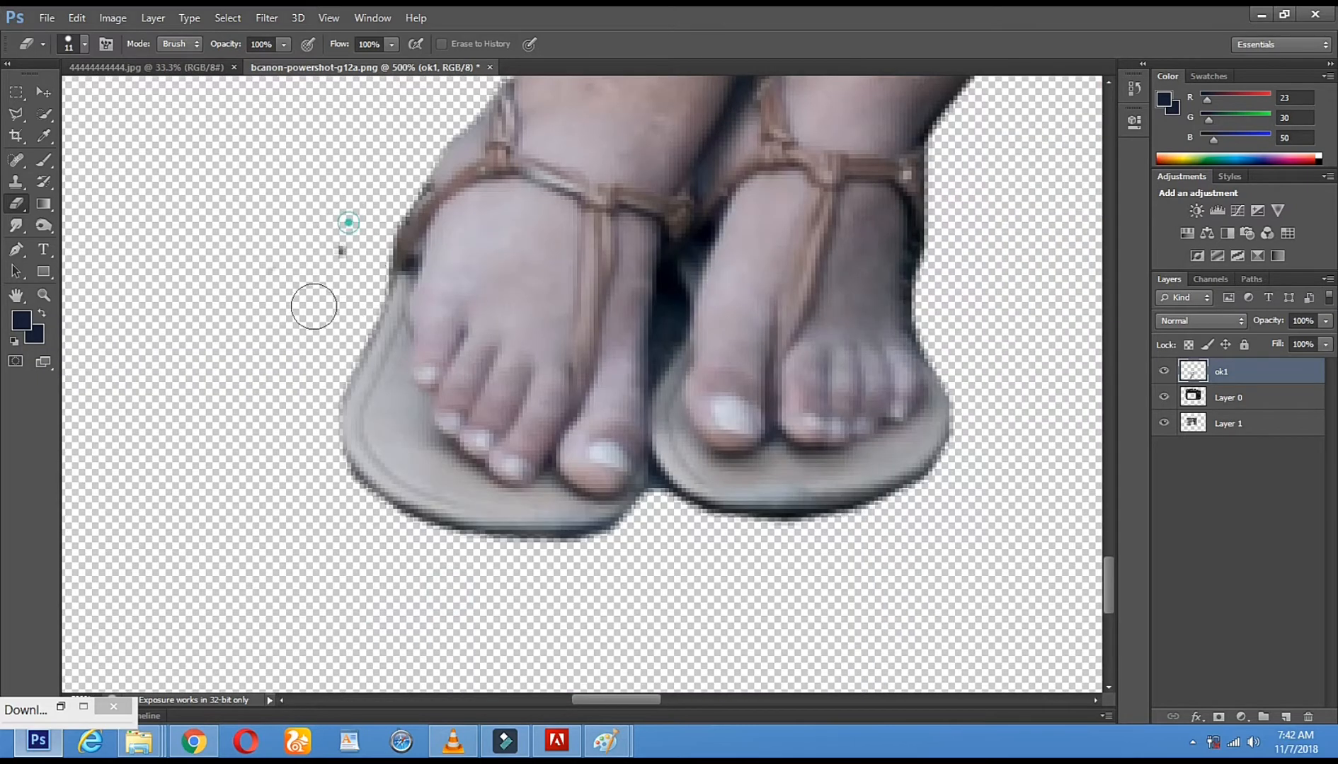
Try to remove the dark stone between the lower legs and feet with the Magic Eraser at tolerance 32
right_click(17, 205)
click(103, 233)
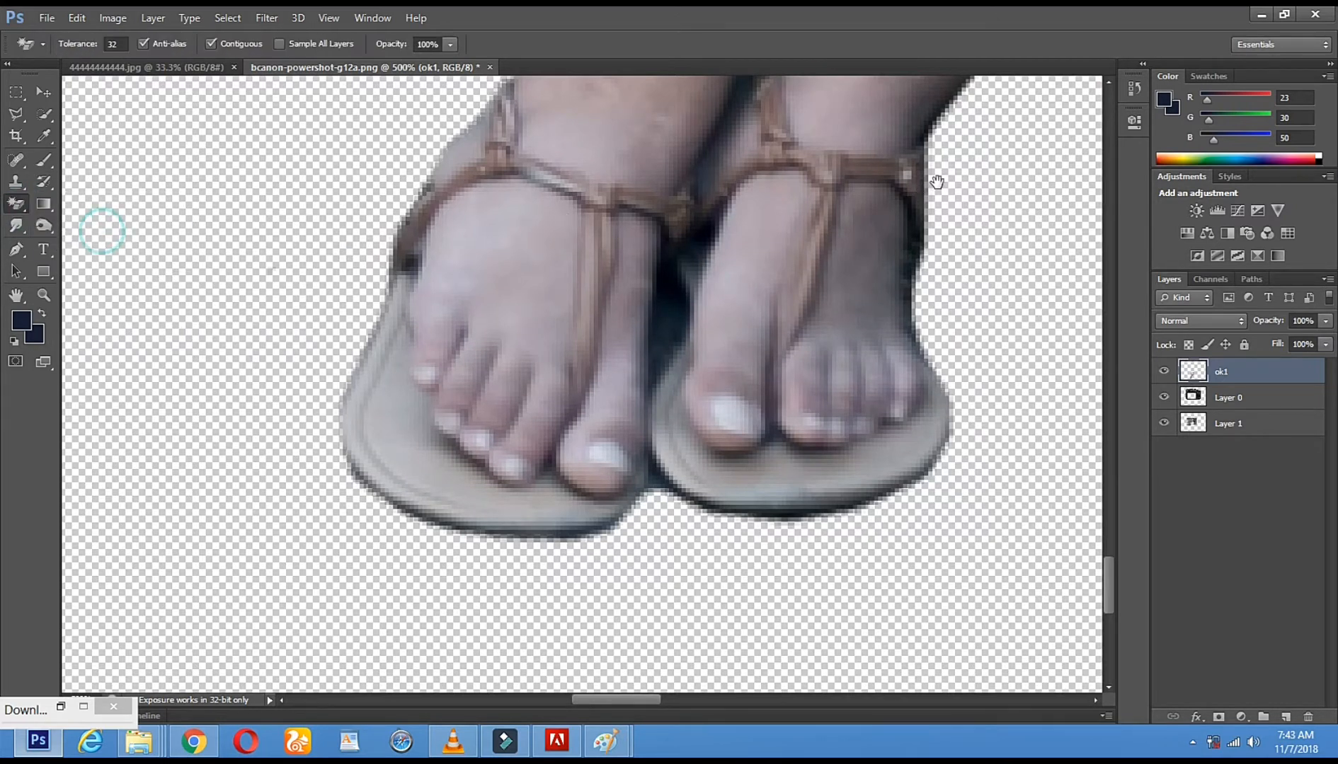
scroll(663, 507, up, 5)
click(591, 250)
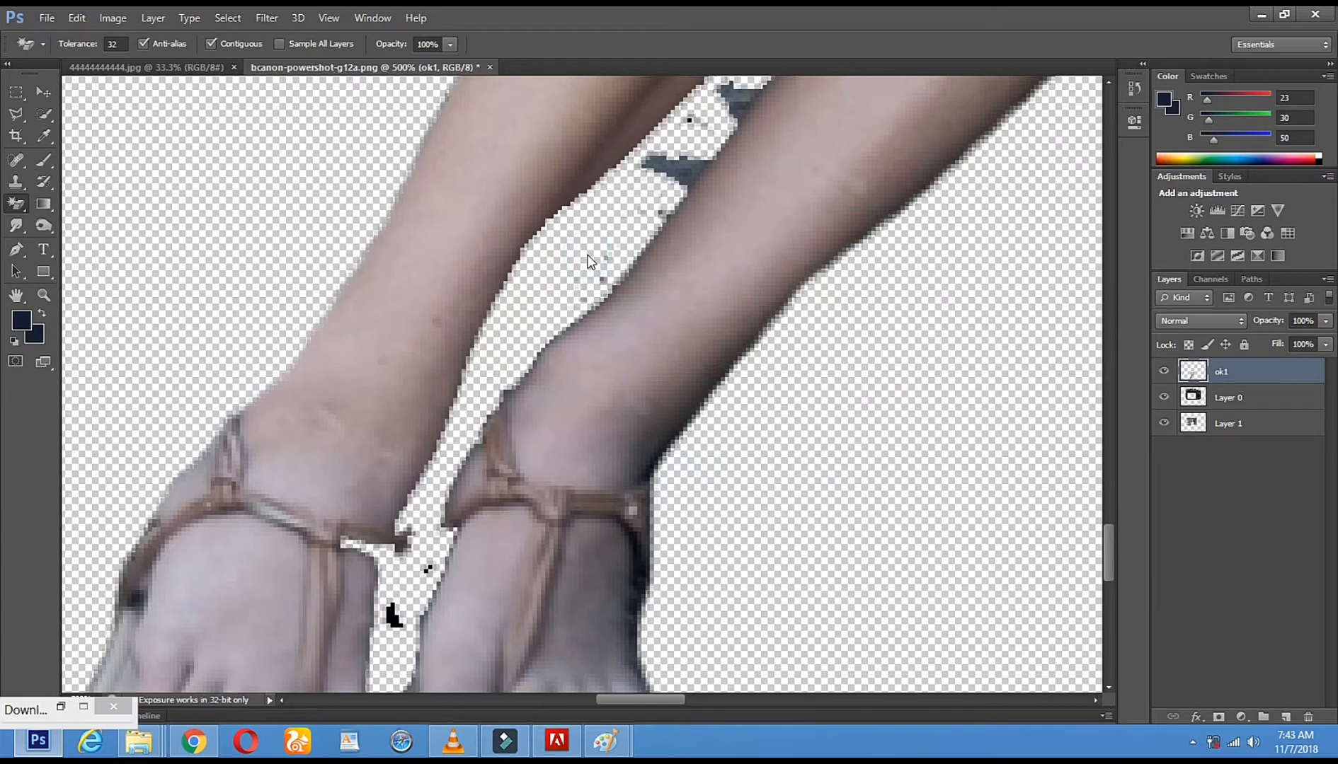
Switch back to the regular Eraser and undo the Magic Eraser removal between the lower legs and feet
click(44, 296)
alt+click(502, 358)
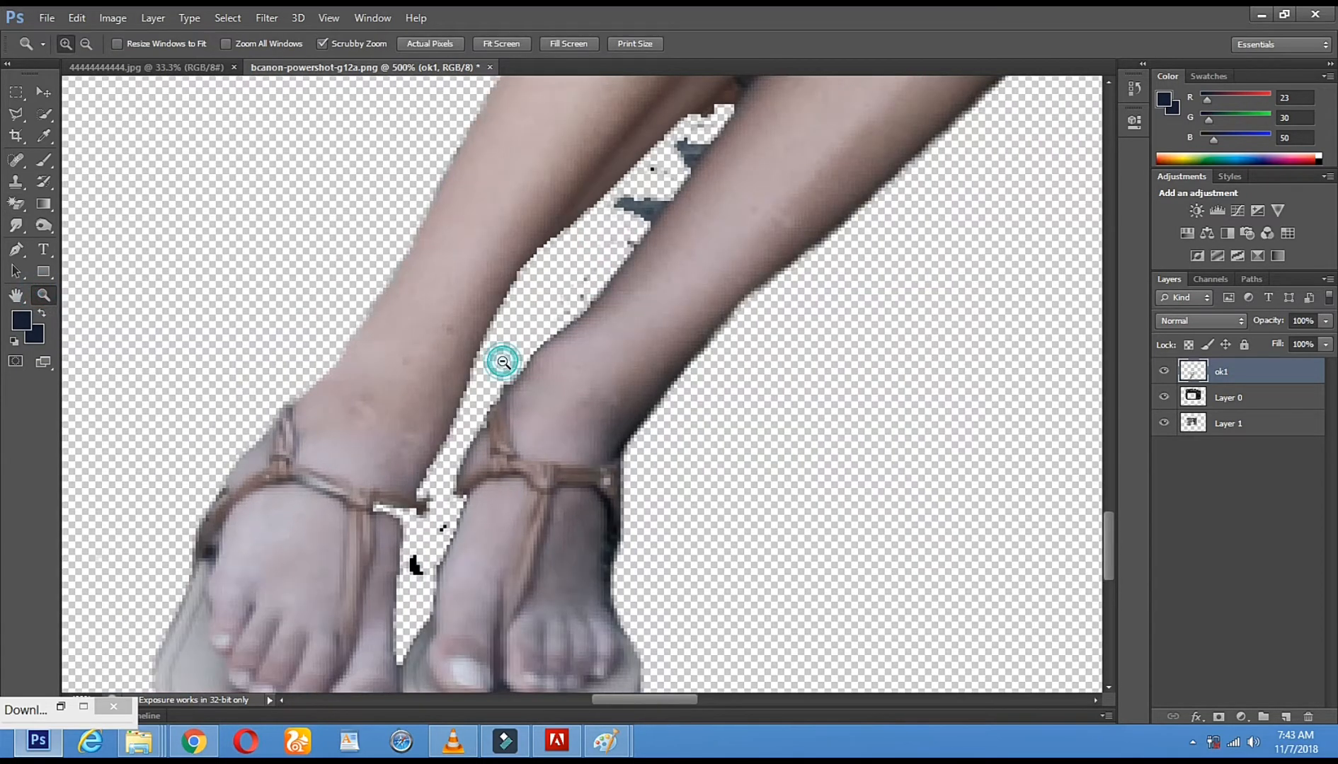
alt+click(503, 362)
alt+click(502, 362)
alt+click(502, 363)
alt+click(503, 363)
click(502, 375)
click(503, 378)
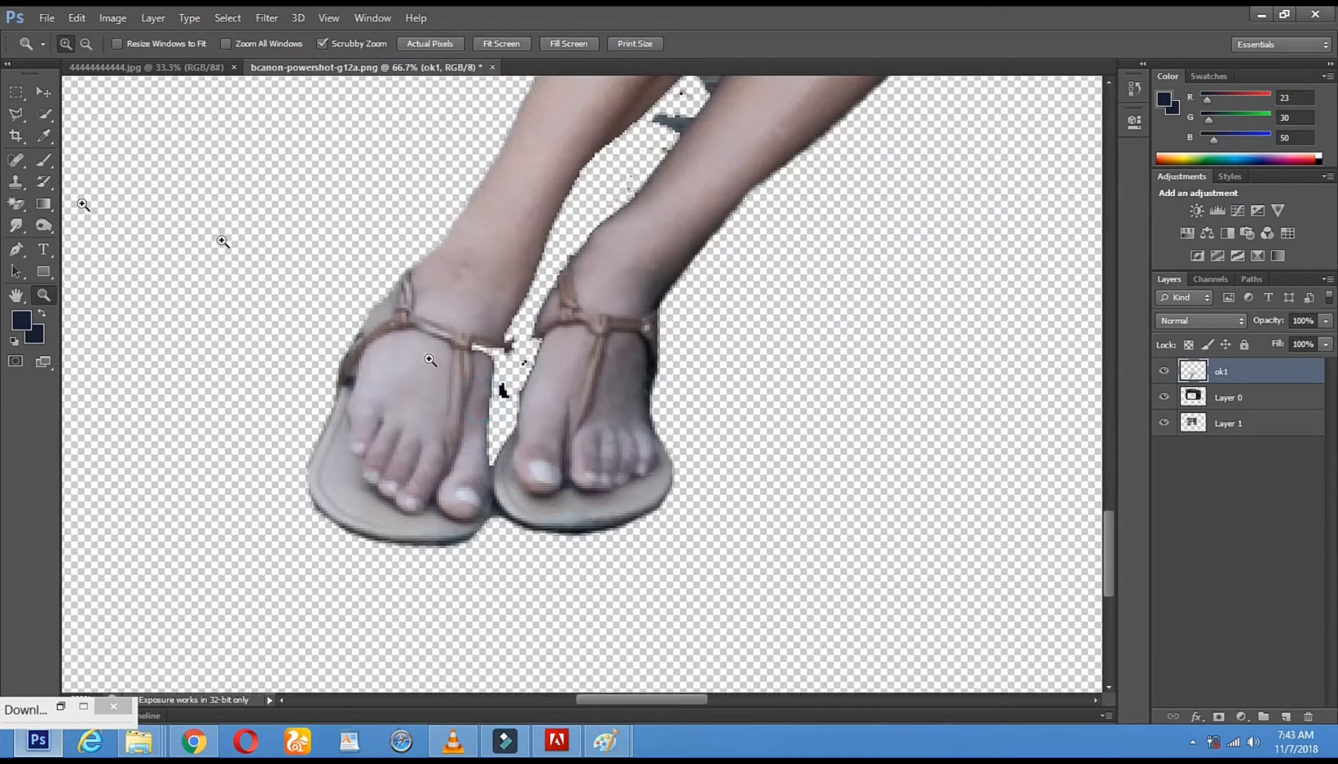
click(502, 382)
right_click(14, 207)
click(78, 201)
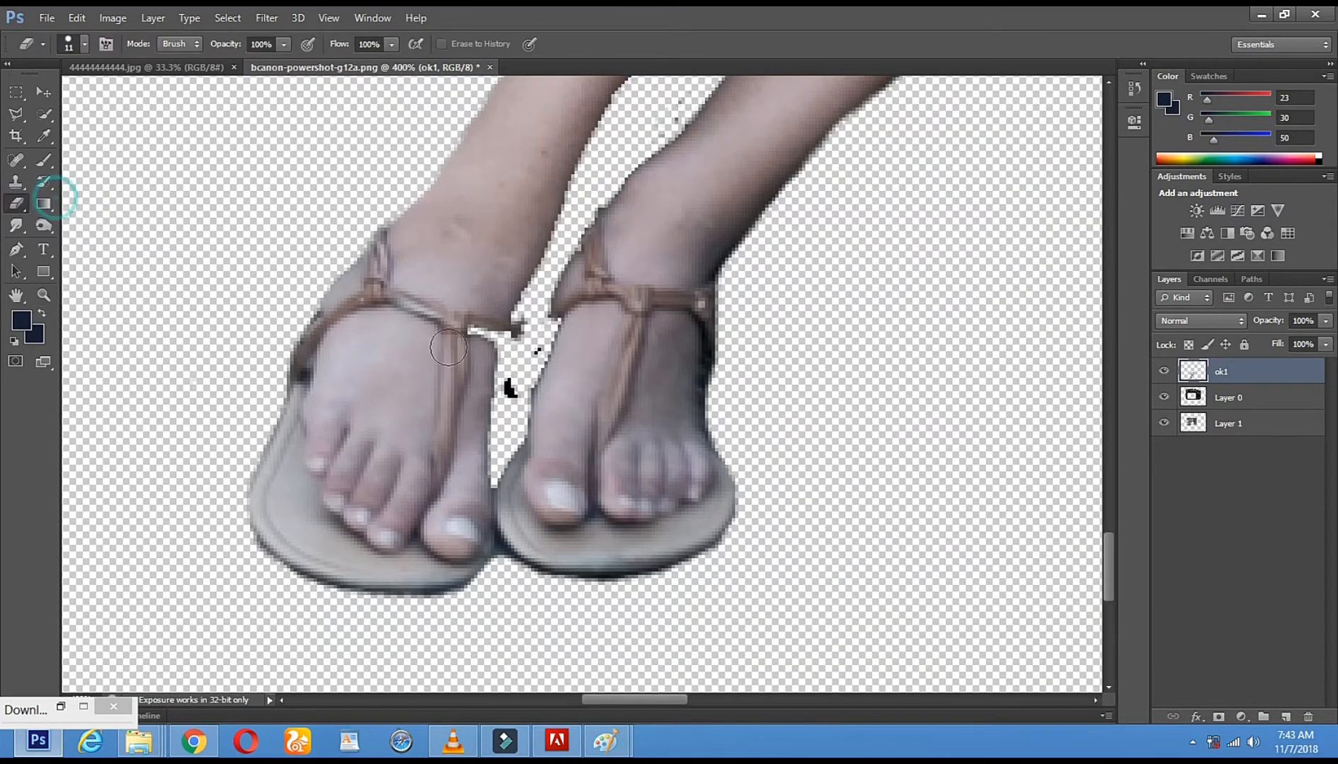
click(488, 330)
click(644, 298)
key(ctrl+z)
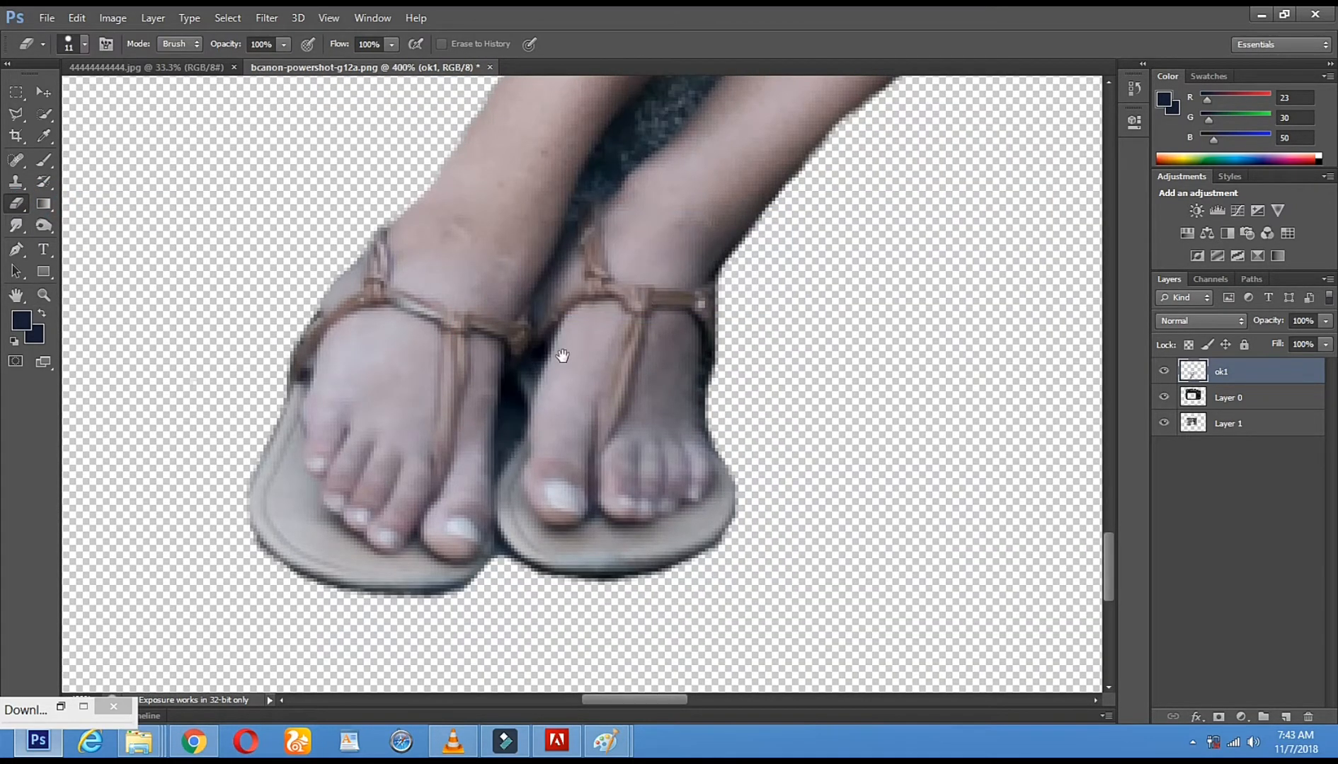
Set the Eraser to 7 px and erase a strip of stone along the rear calf's inner edge
drag(722, 185, 621, 457)
drag(759, 278, 698, 429)
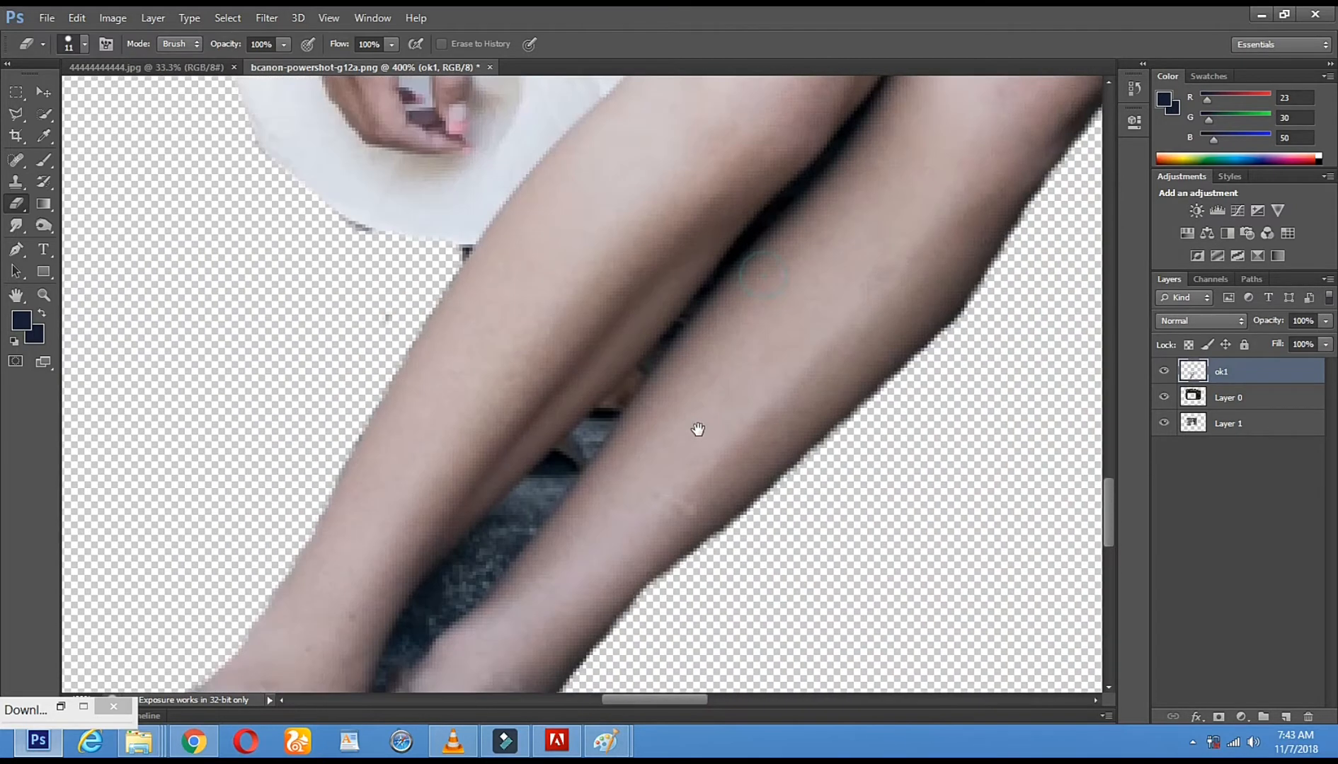
right_click(762, 443)
drag(785, 477, 782, 479)
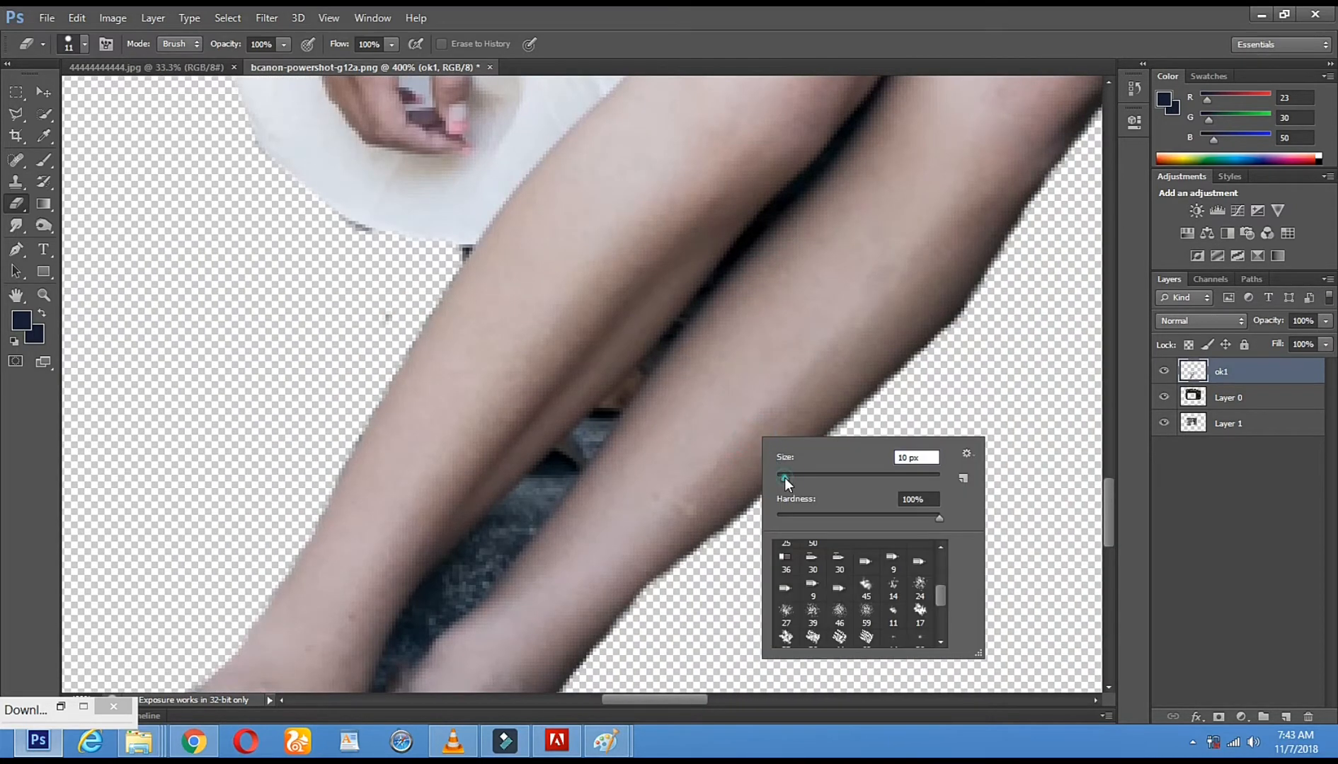
click(430, 590)
drag(428, 588, 503, 511)
shift+click(559, 457)
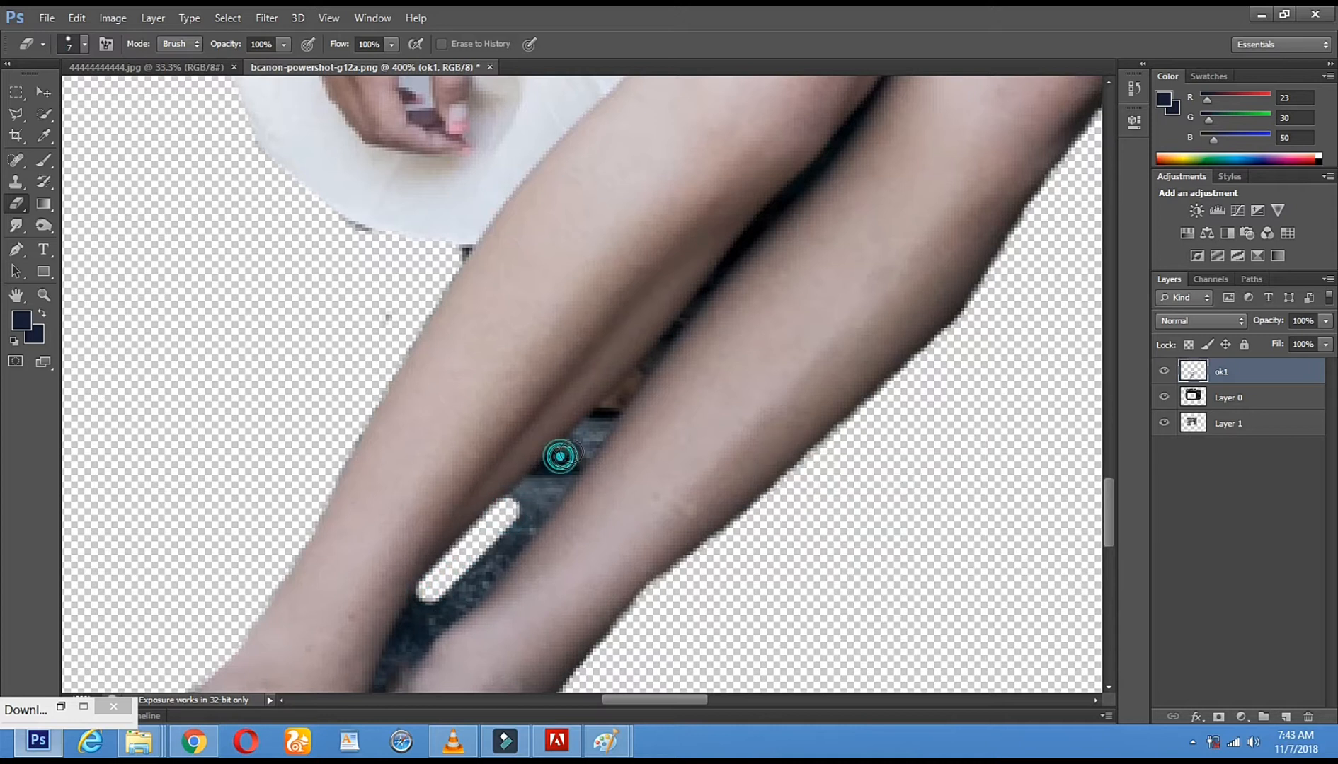
shift+click(579, 441)
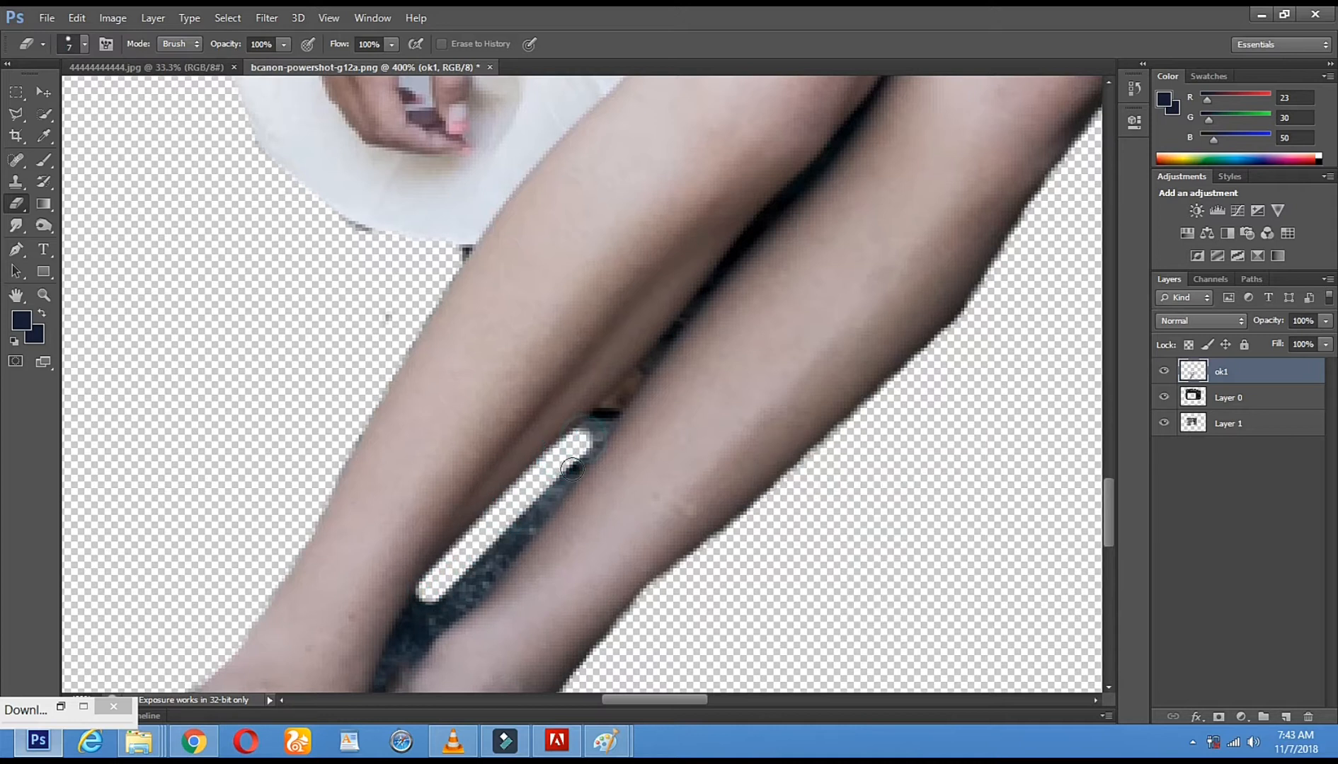
Erase the remaining stone between the shins, widening the gap down to the ankles
shift+click(507, 546)
shift+click(452, 601)
shift+click(422, 632)
drag(497, 580, 591, 279)
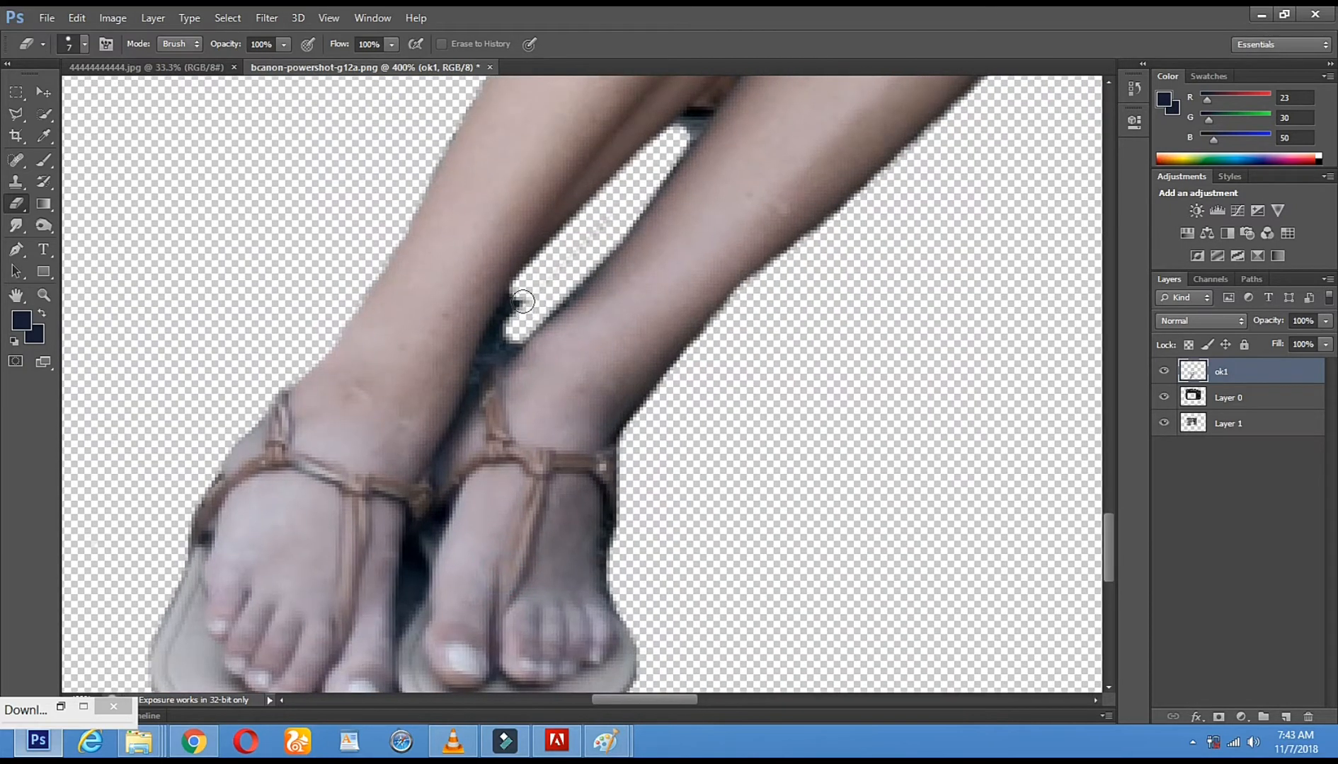
shift+click(488, 353)
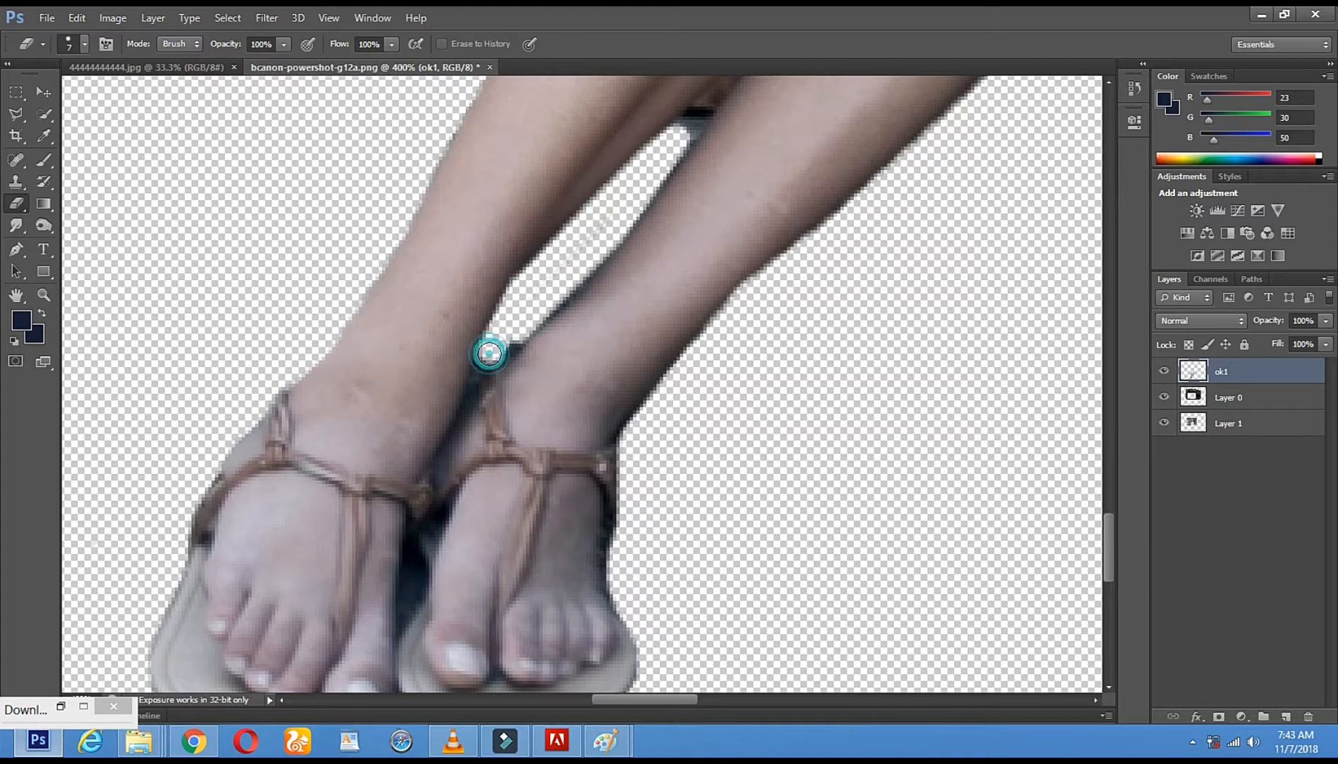
click(507, 342)
Set the Eraser size to 1 px
right_click(566, 279)
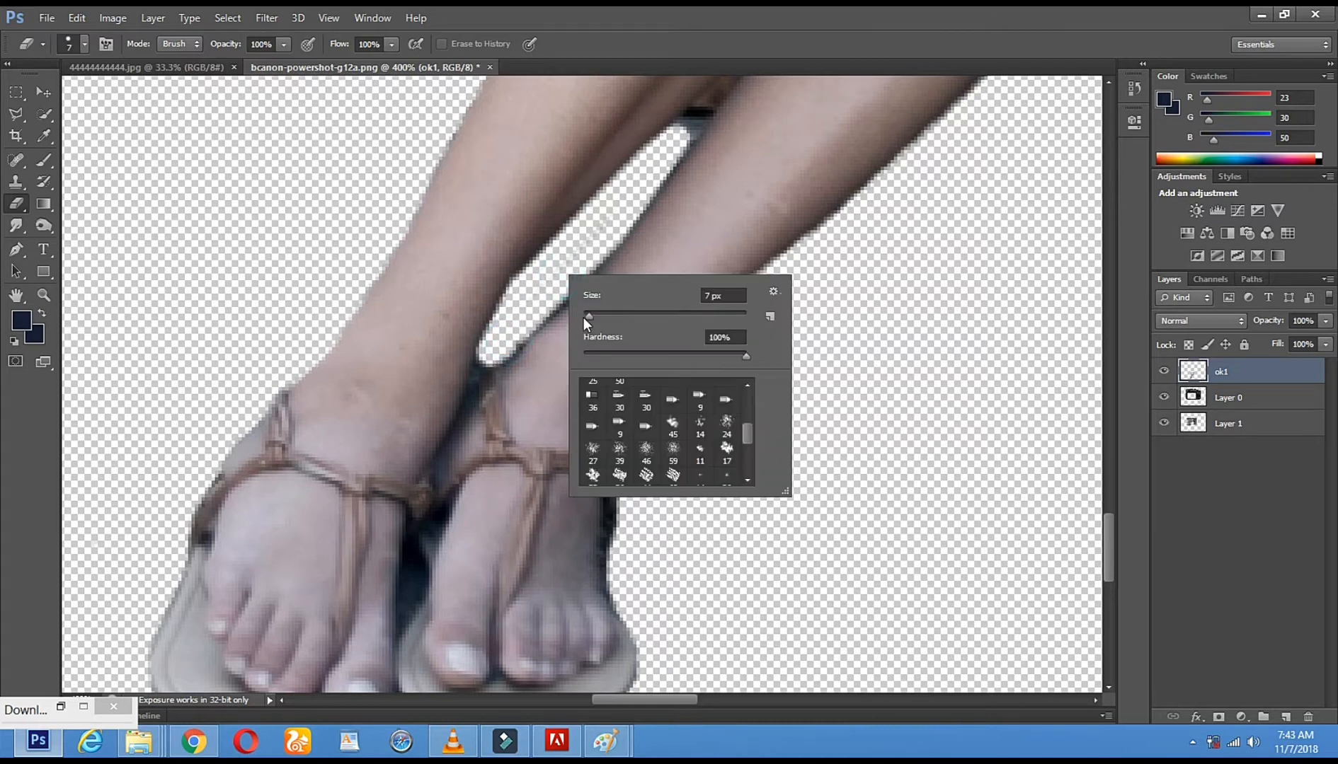
key(Return)
right_click(491, 350)
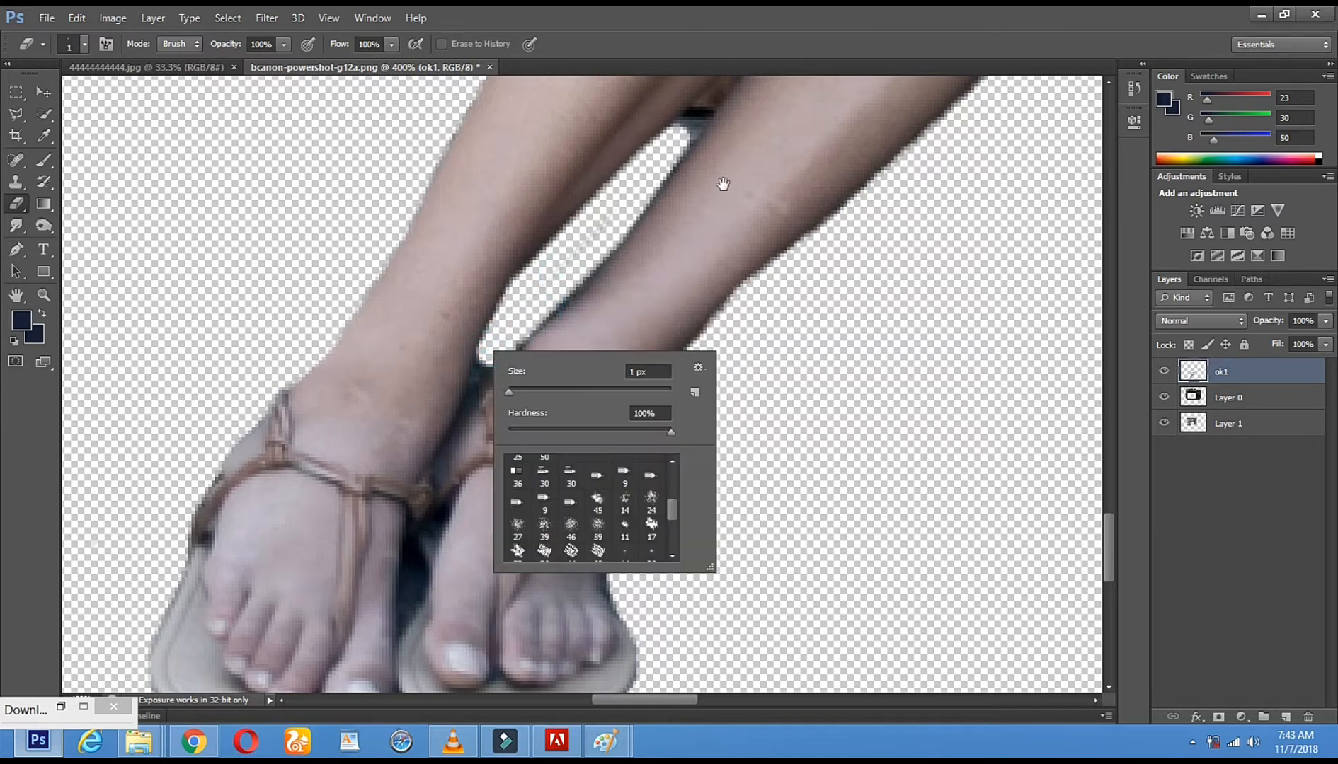
Remove the dark strip between the knees and upper calves with the Magic Eraser at tolerance 32
mouse_move(945, 281)
mouse_down()
mouse_move(872, 364)
mouse_move(695, 362)
mouse_up()
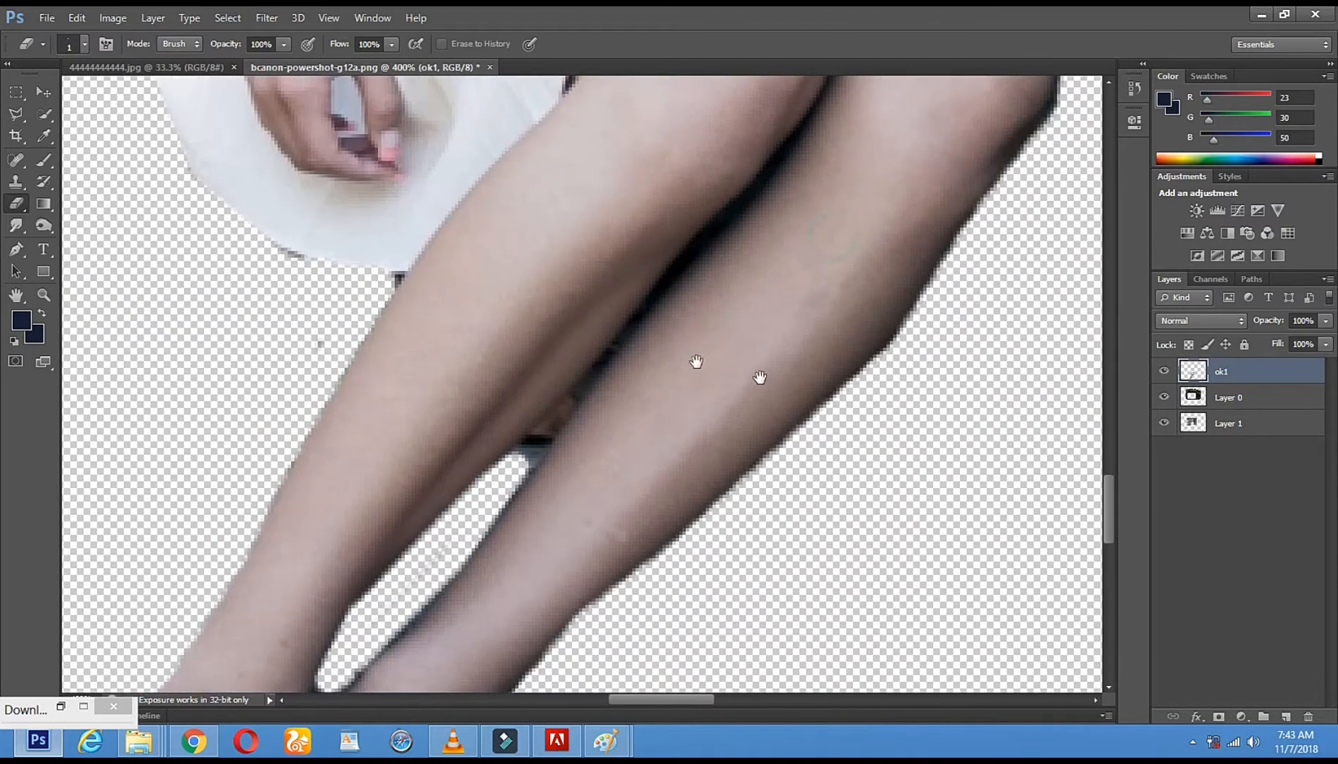
right_click(16, 207)
click(49, 234)
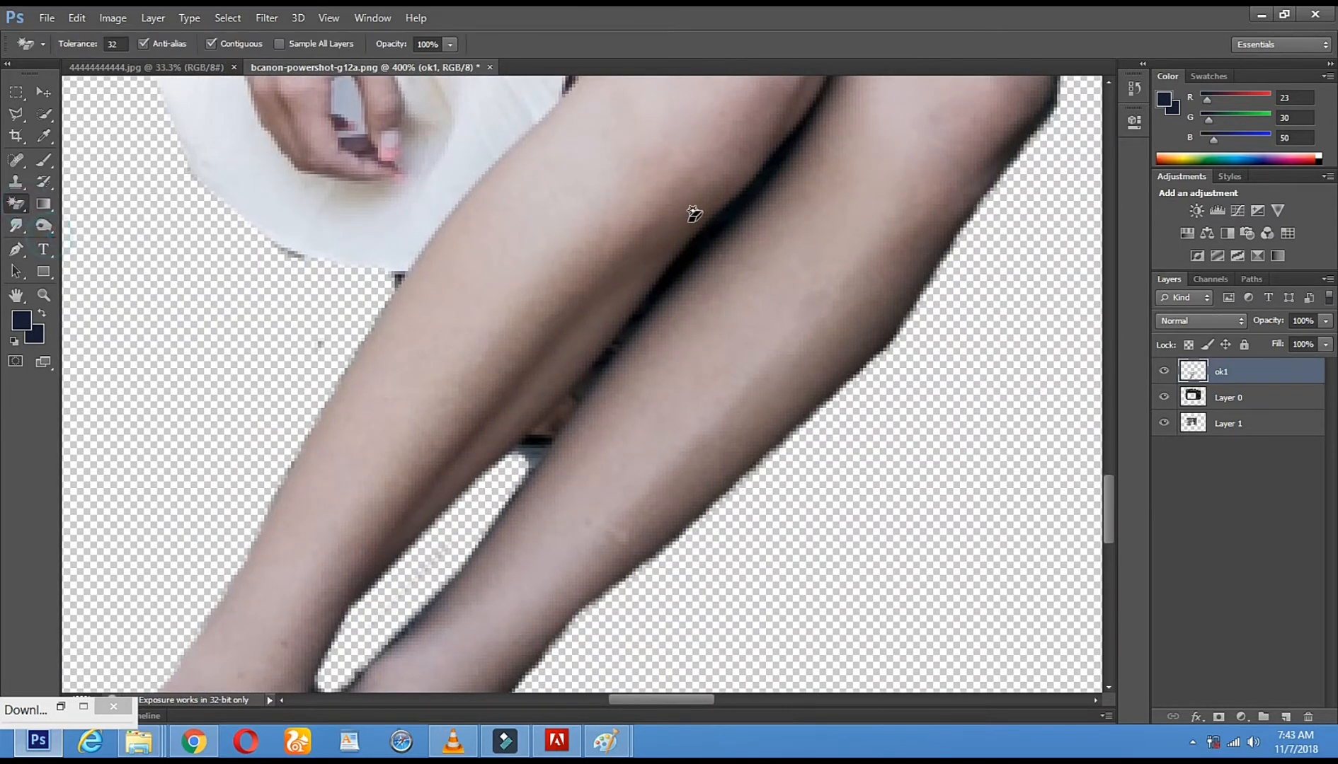
click(722, 228)
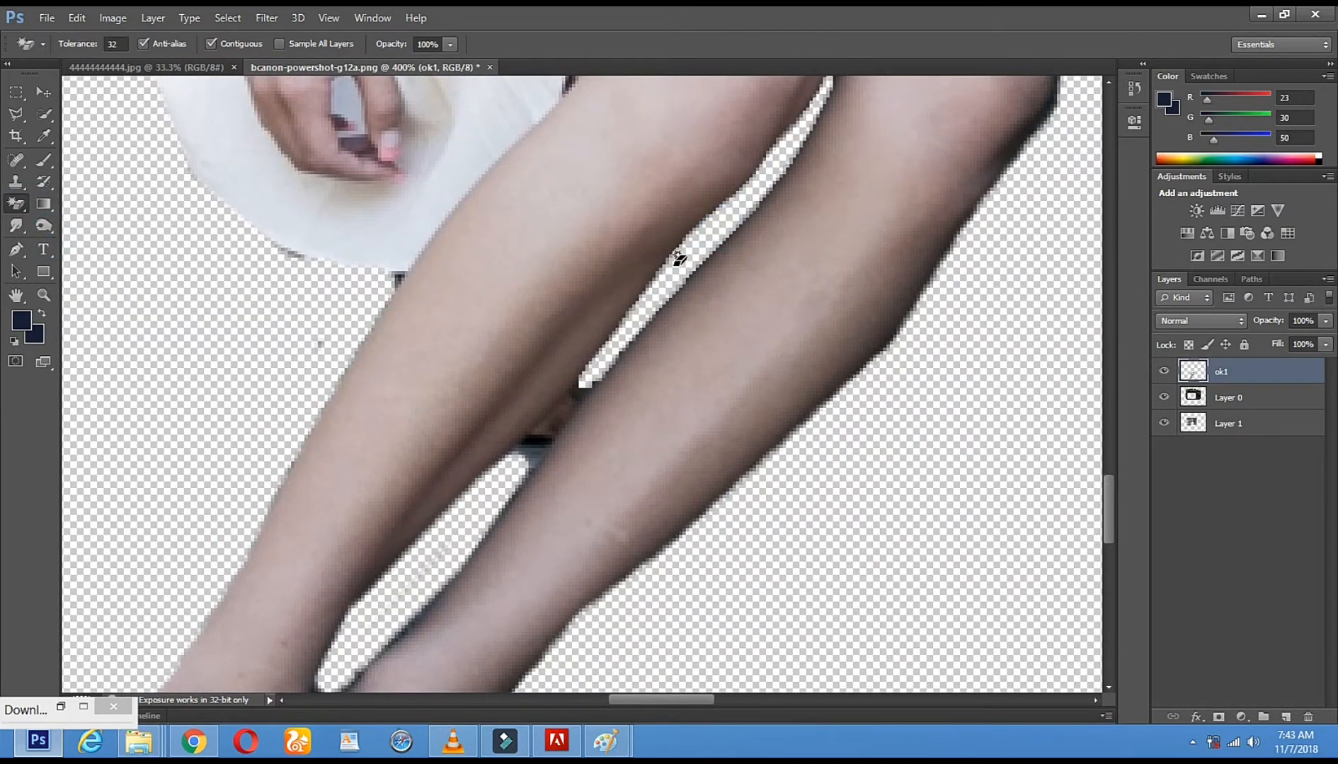
Try the Magic Eraser on the leftover brown patch between the calves, and undo it
click(565, 418)
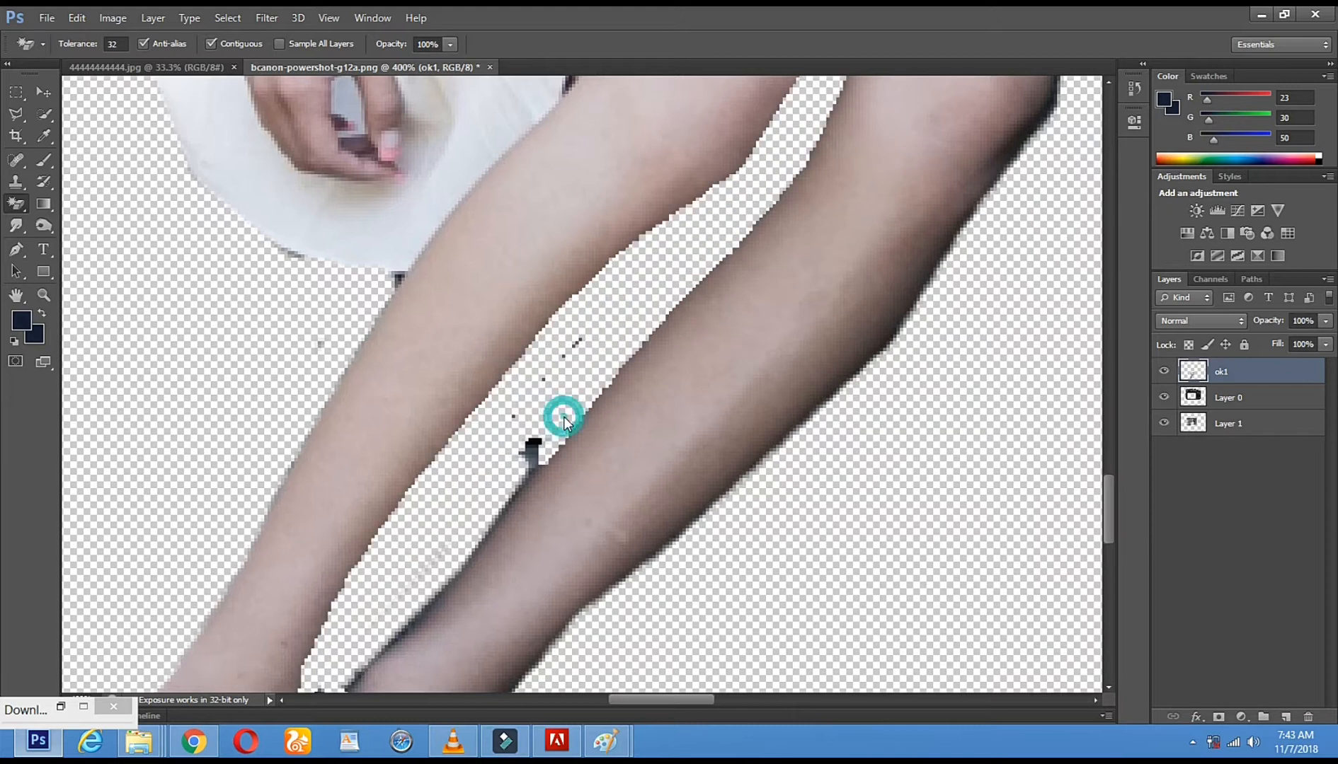
click(75, 18)
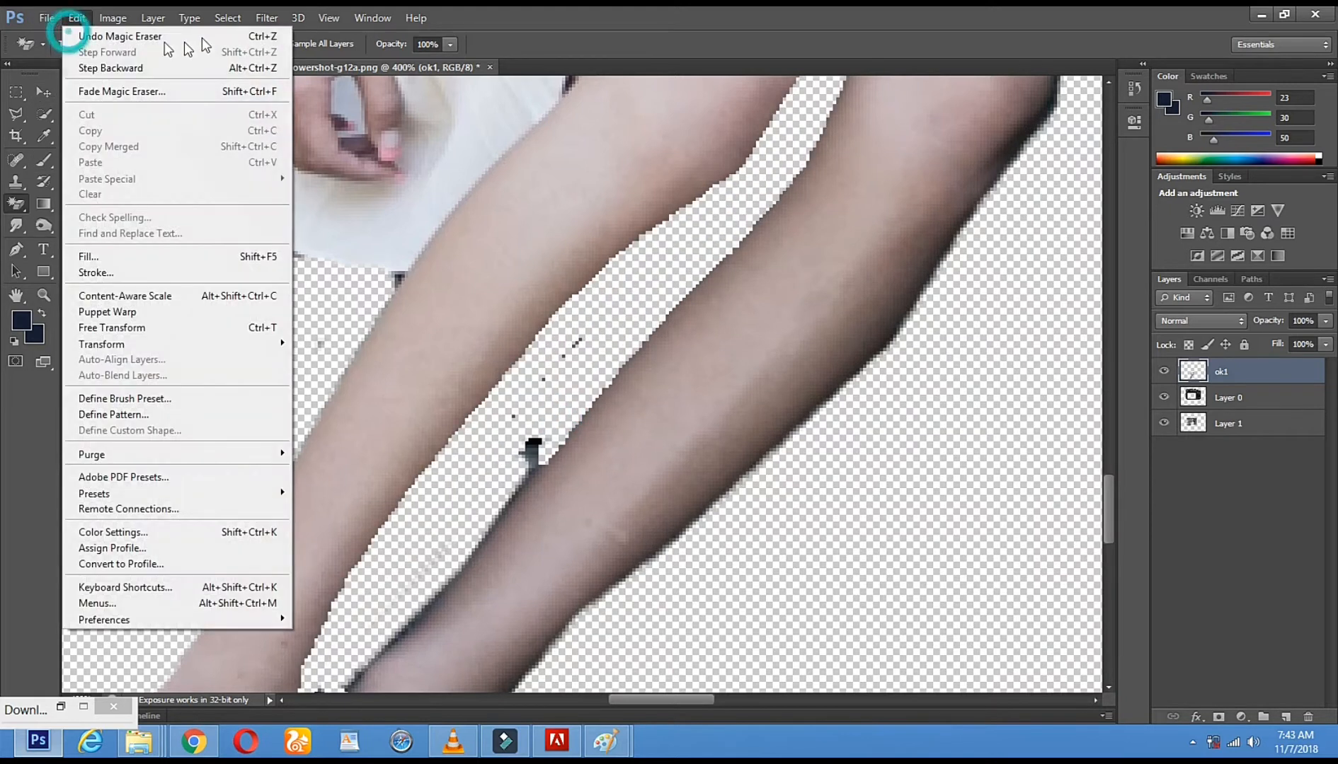
click(260, 37)
Set the regular Eraser to 4 px, erase the leftover patch between the calves and smooth the front calf's inner edge
click(17, 197)
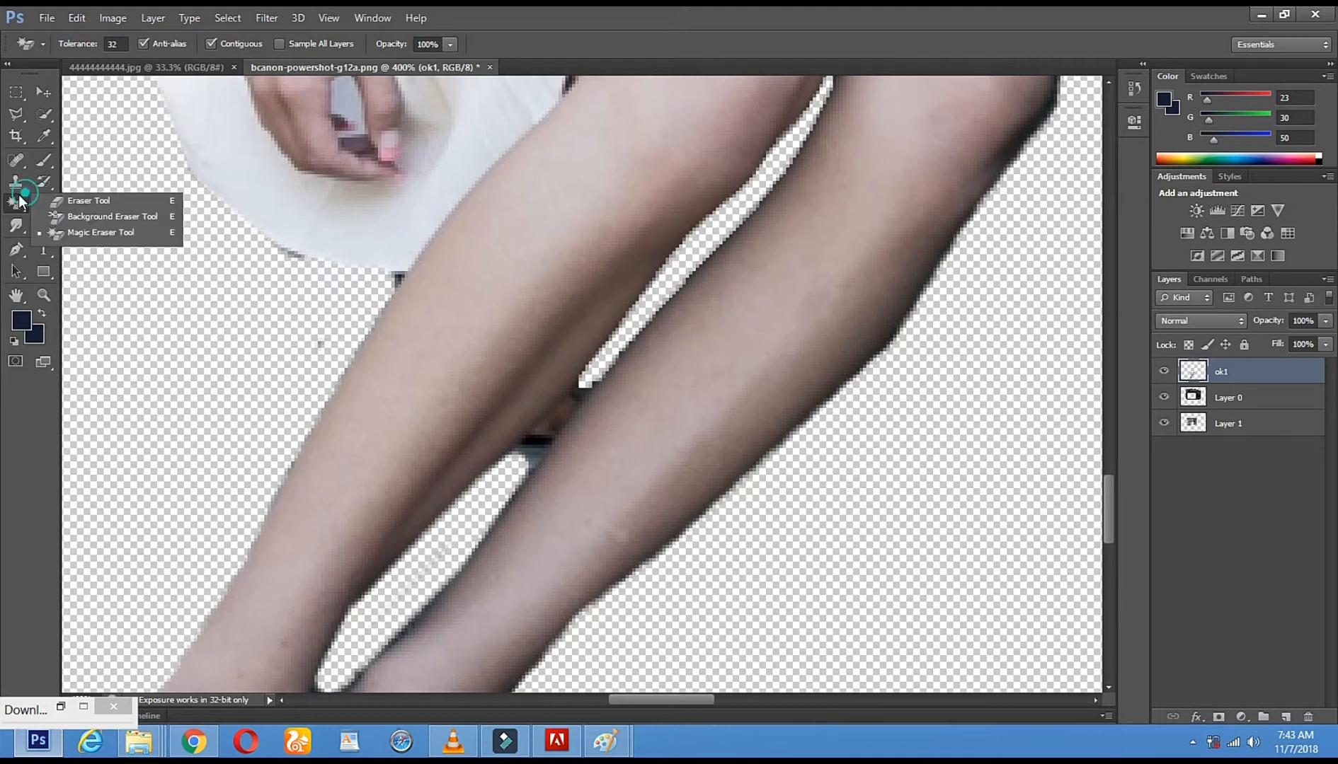
click(85, 200)
right_click(696, 404)
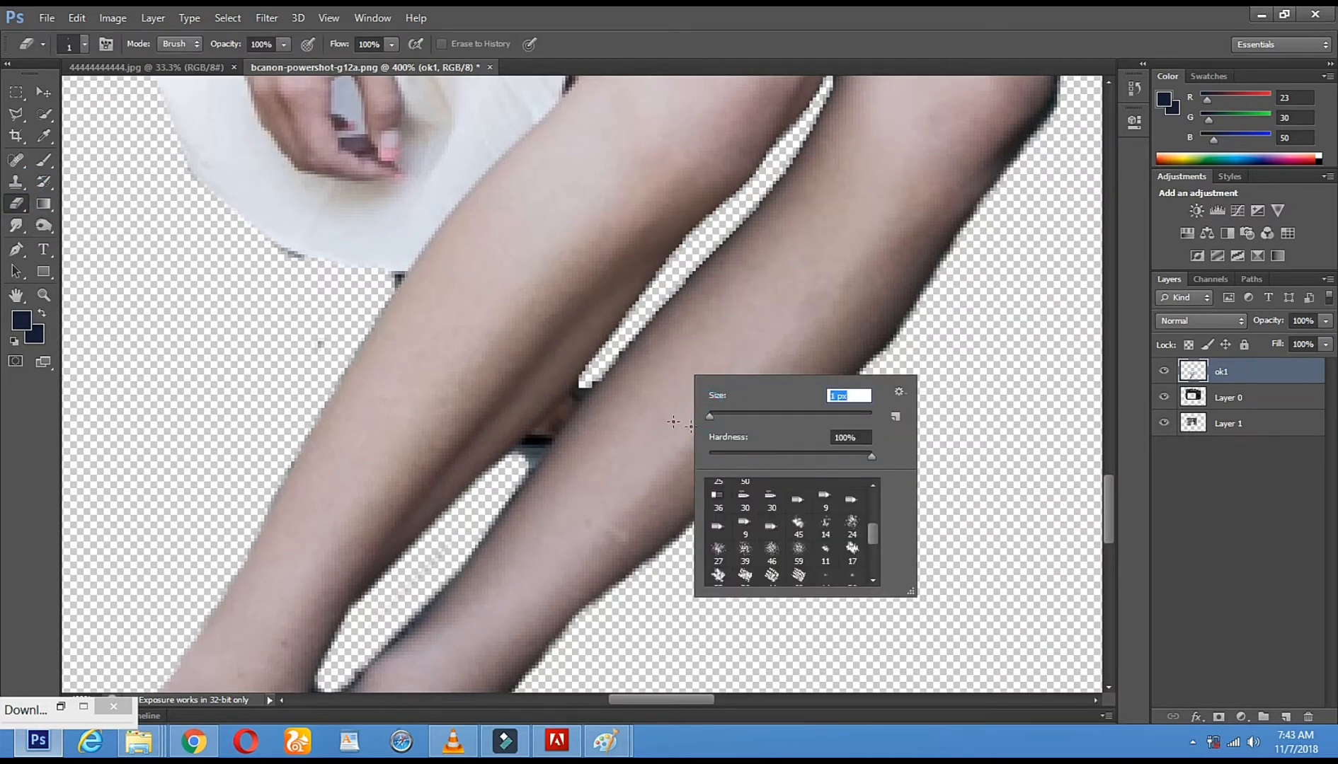
drag(710, 419, 712, 418)
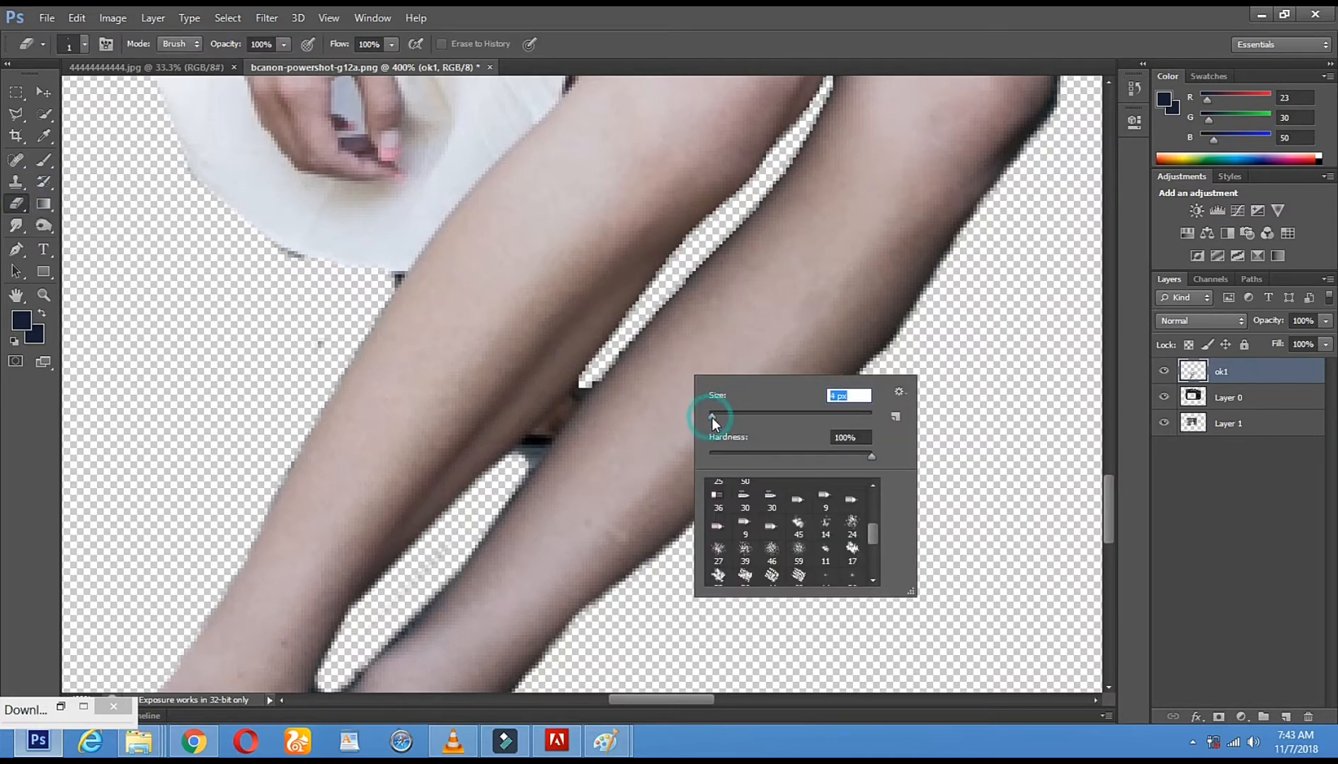
click(511, 464)
shift+click(583, 383)
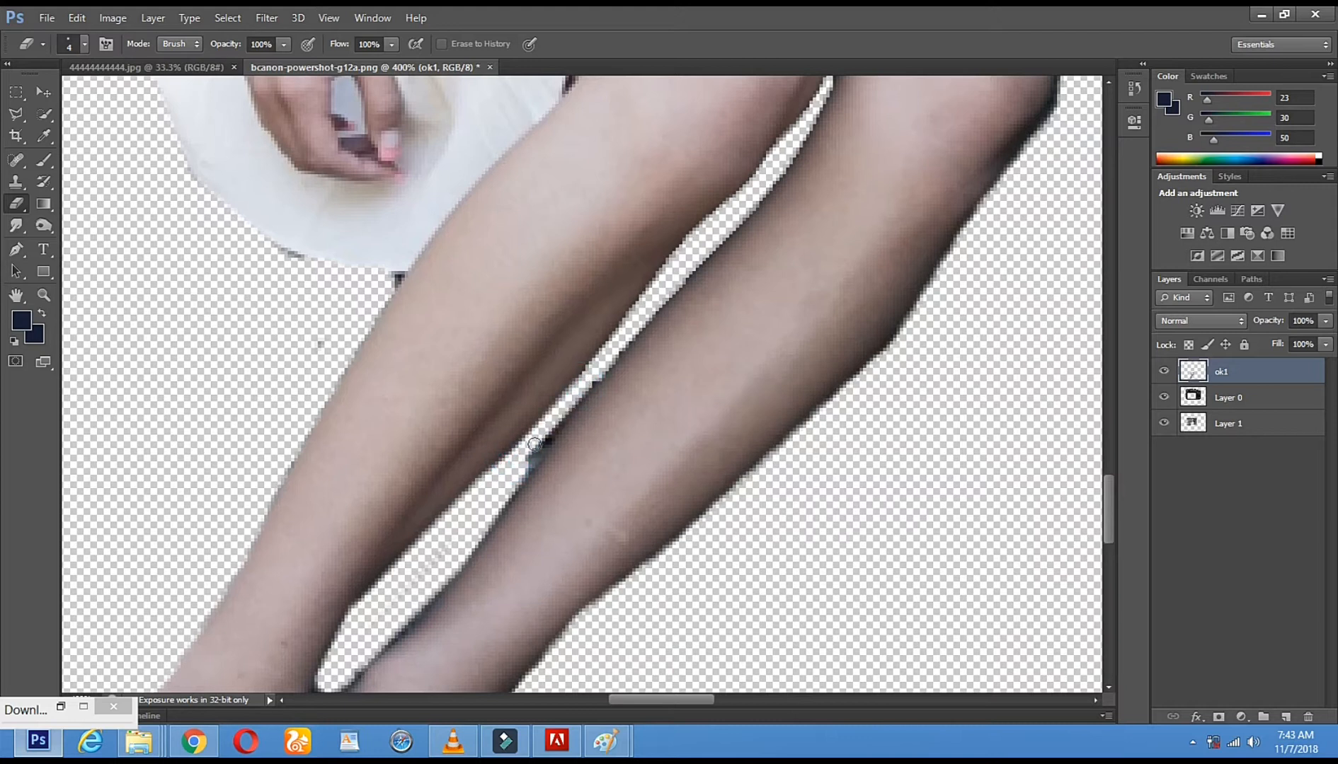
drag(516, 488, 575, 409)
shift+click(624, 337)
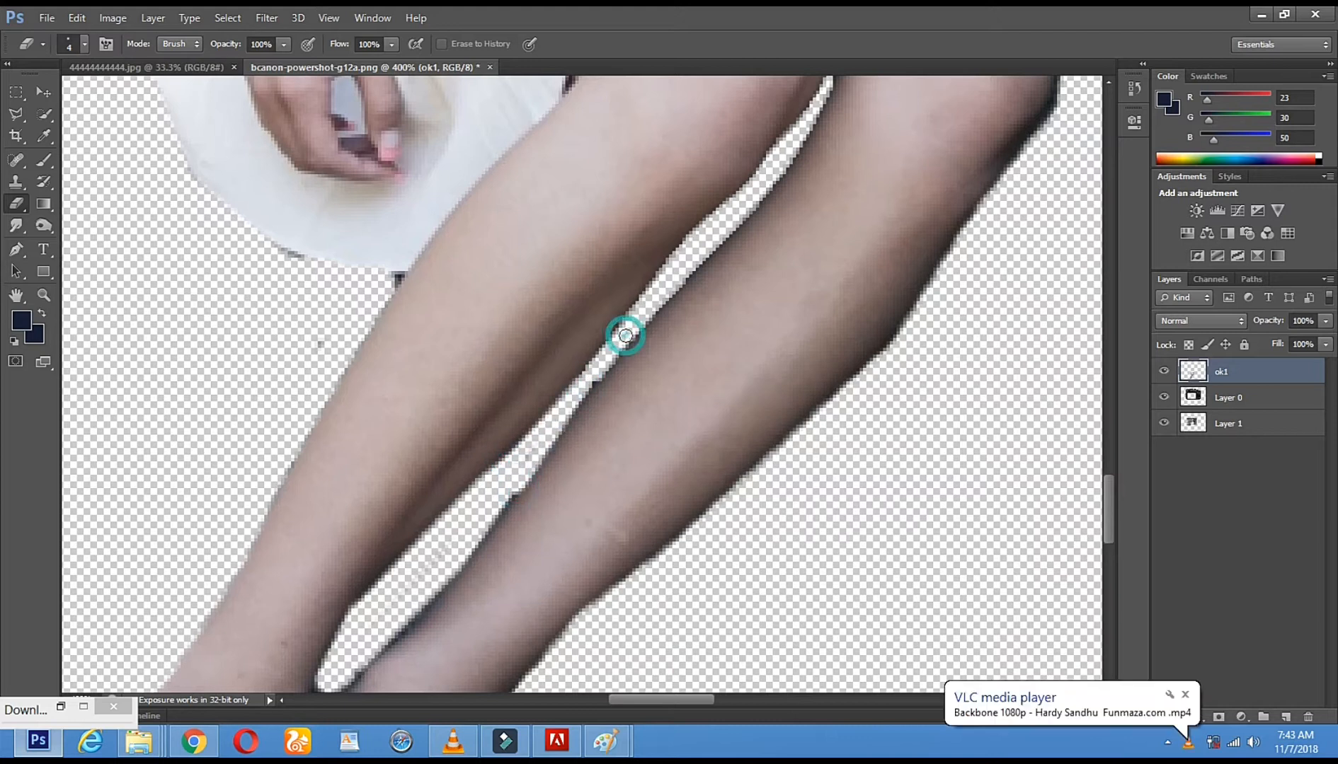
drag(466, 545, 510, 493)
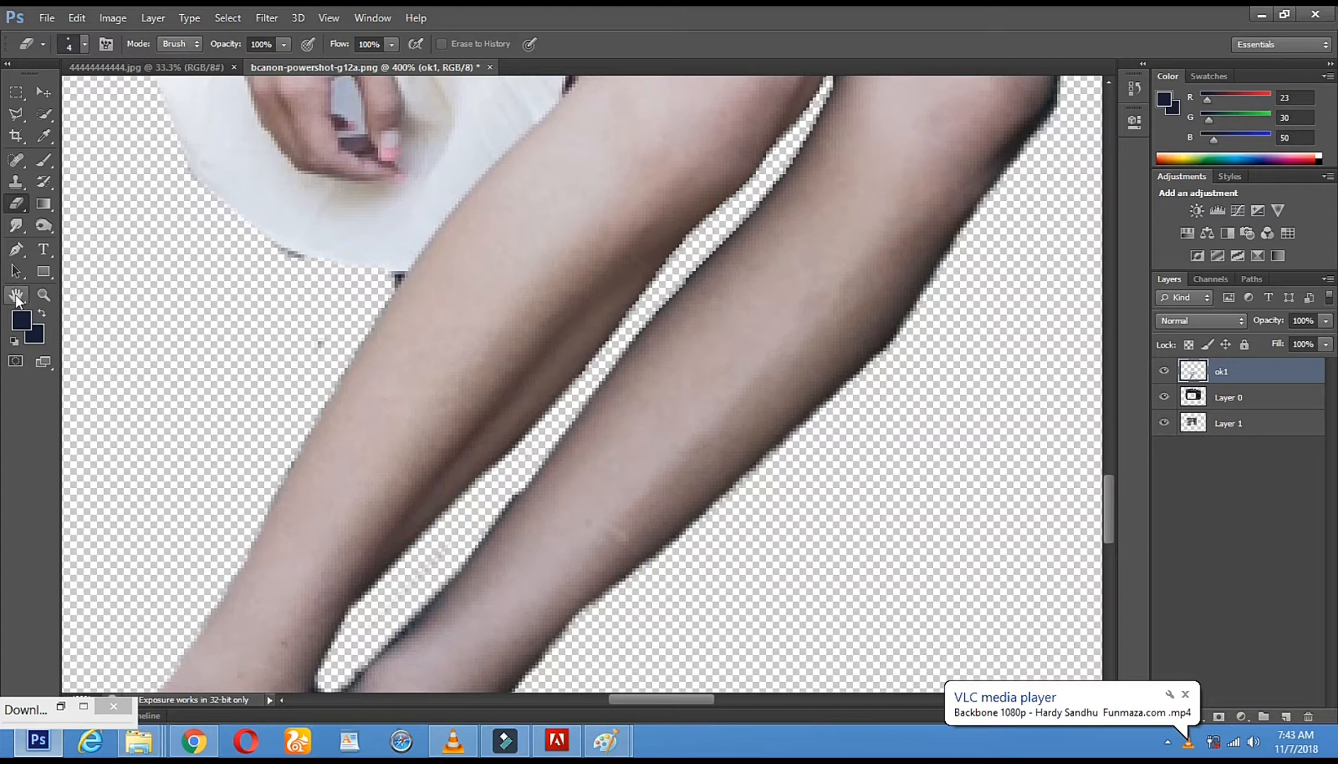
Start opening another file and go to the soft folder on Local Disk (D:)
click(44, 296)
click(448, 403)
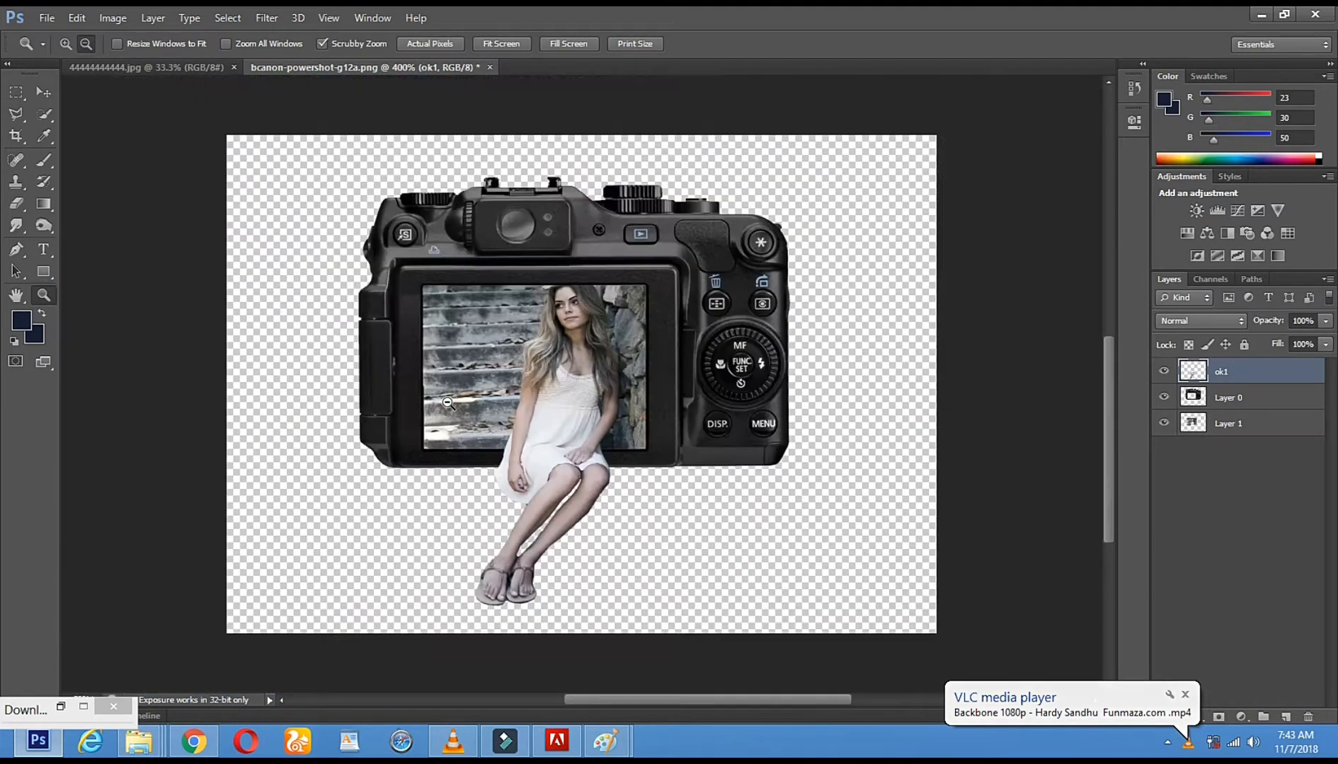
alt+click(449, 403)
click(582, 457)
alt+click(596, 454)
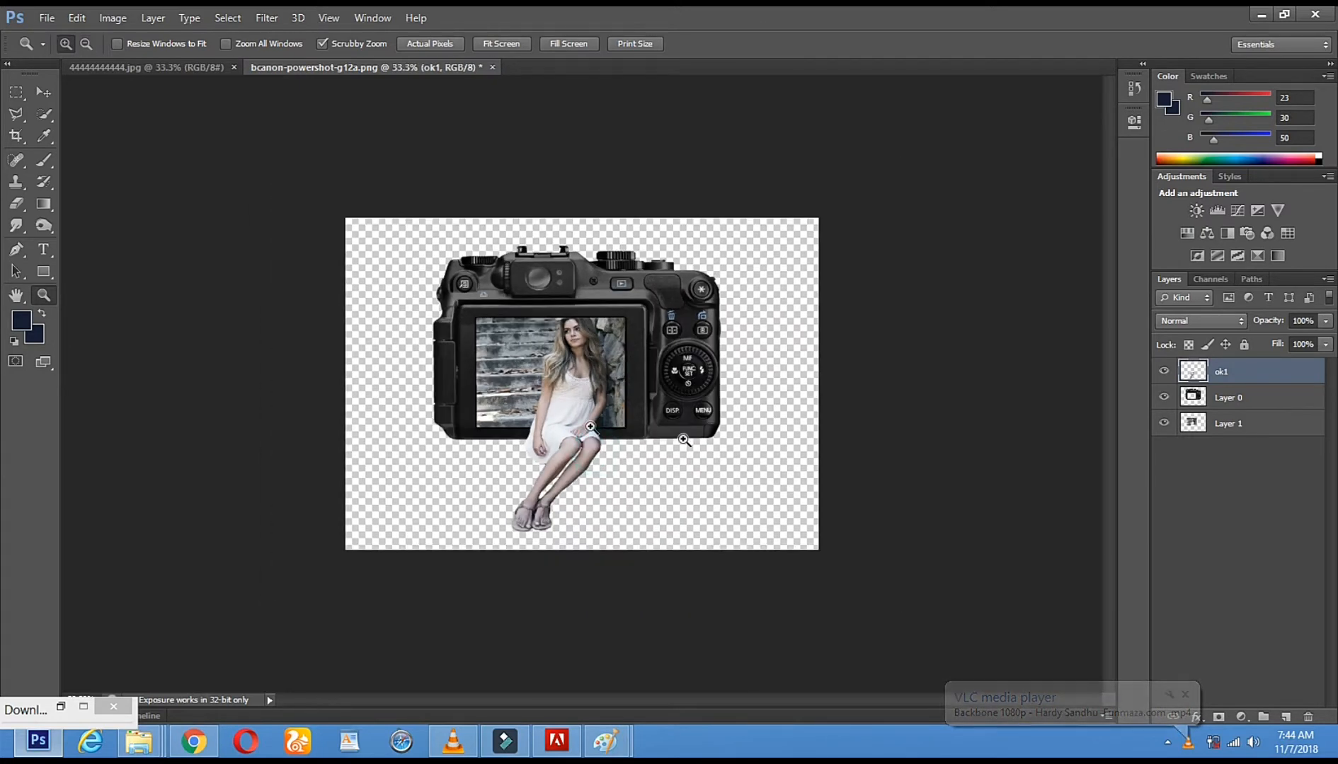
click(49, 25)
click(89, 52)
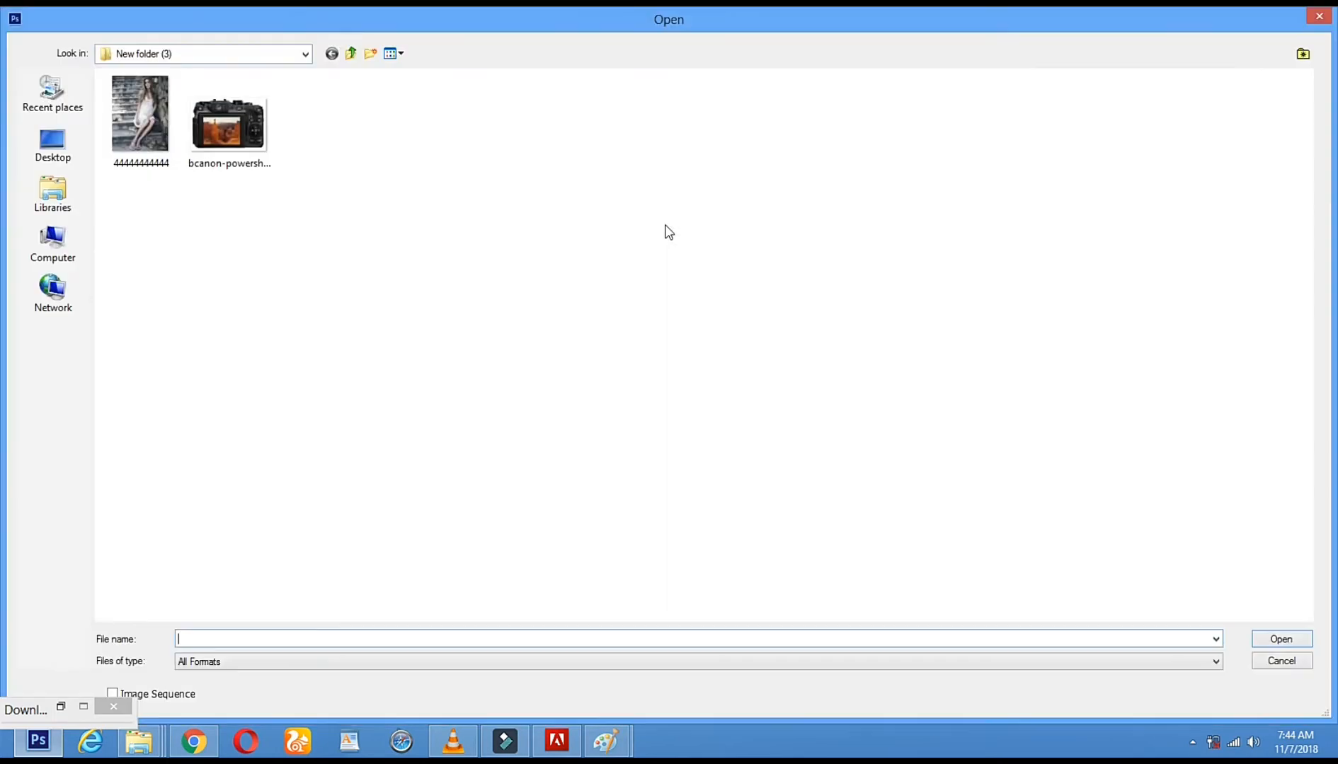
click(56, 150)
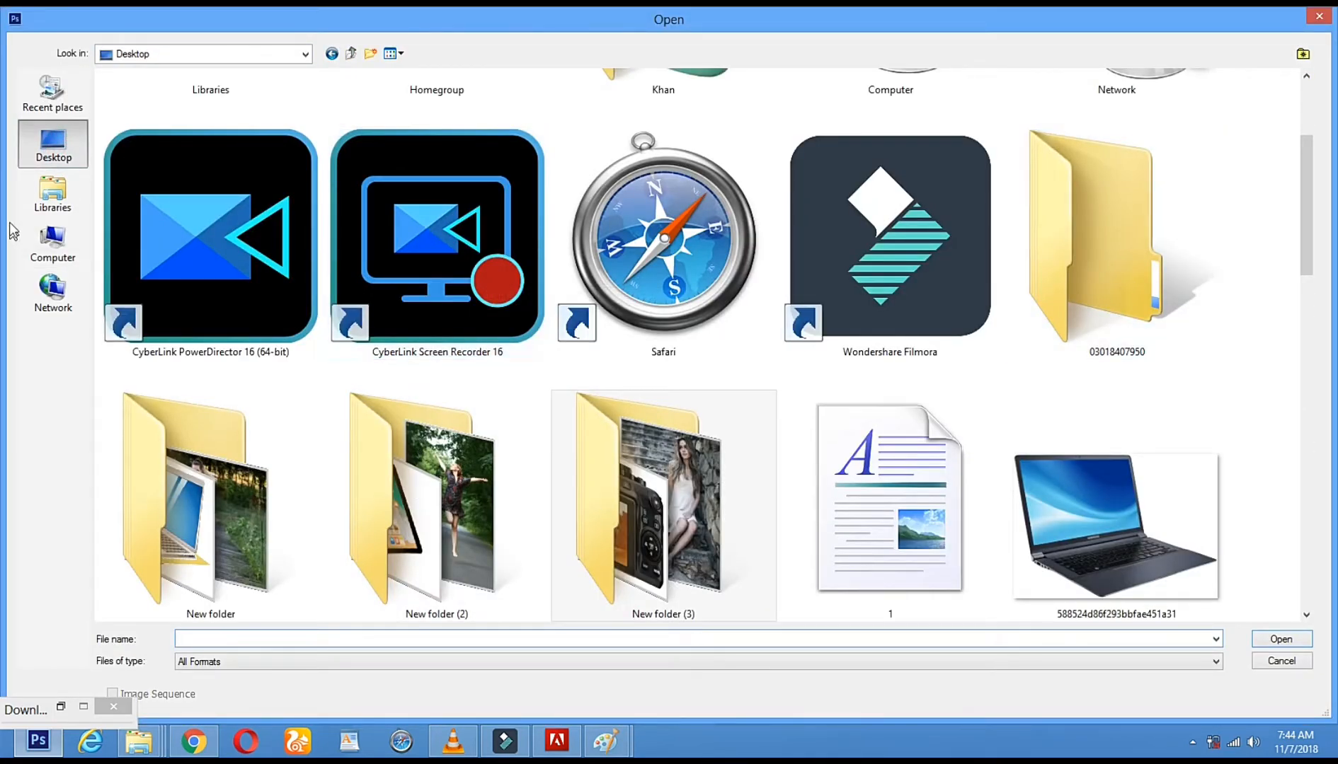
click(51, 248)
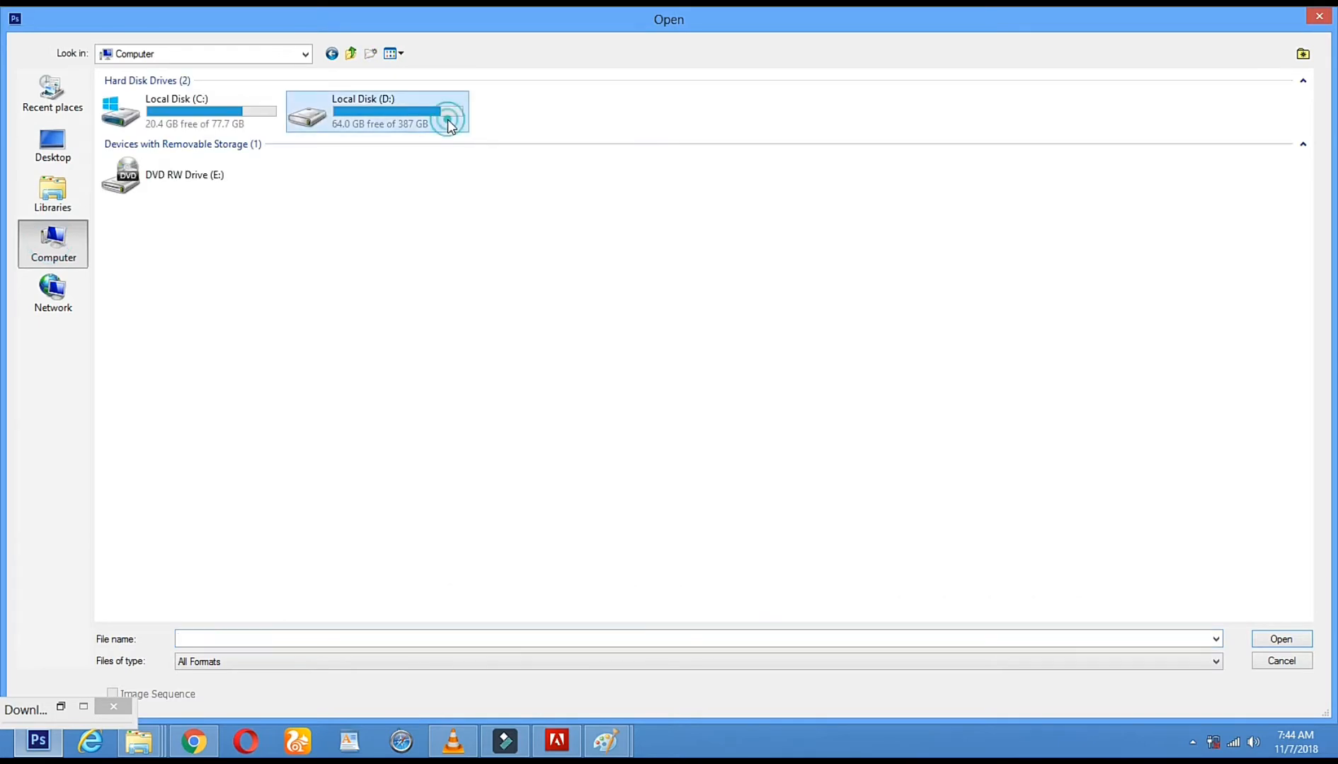
double_click(448, 121)
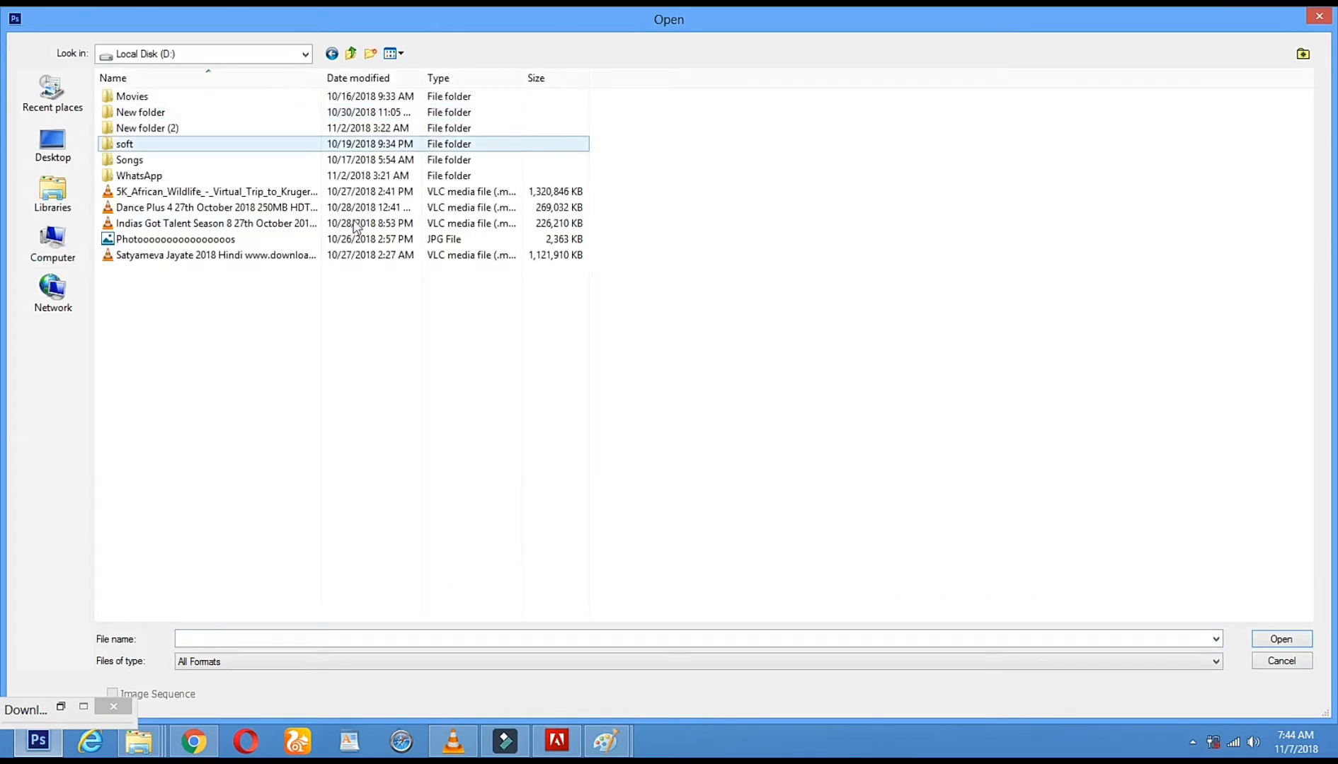
double_click(155, 146)
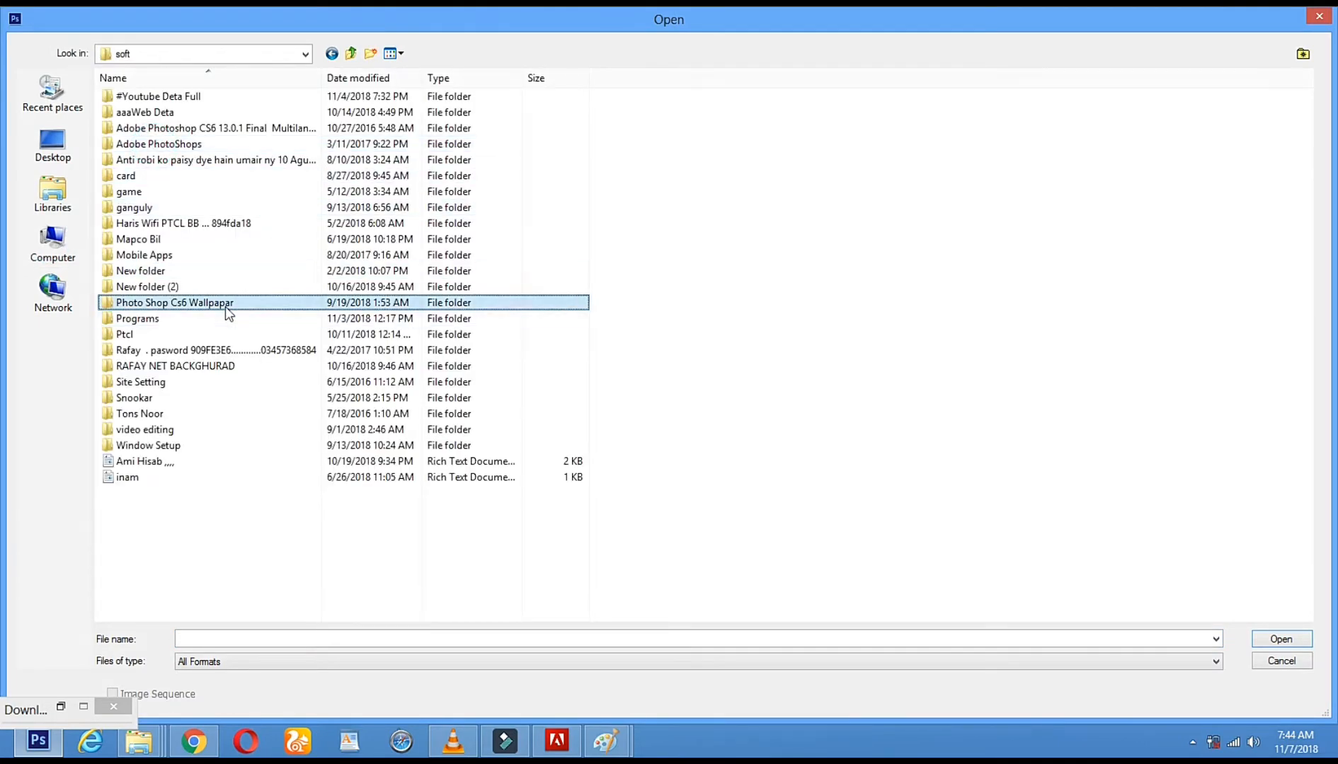
Go to the Photo Shop Cs6 Wallpapar folder and look through the images in its 100+ girl png by Praful Editx subfolder
double_click(224, 306)
double_click(155, 133)
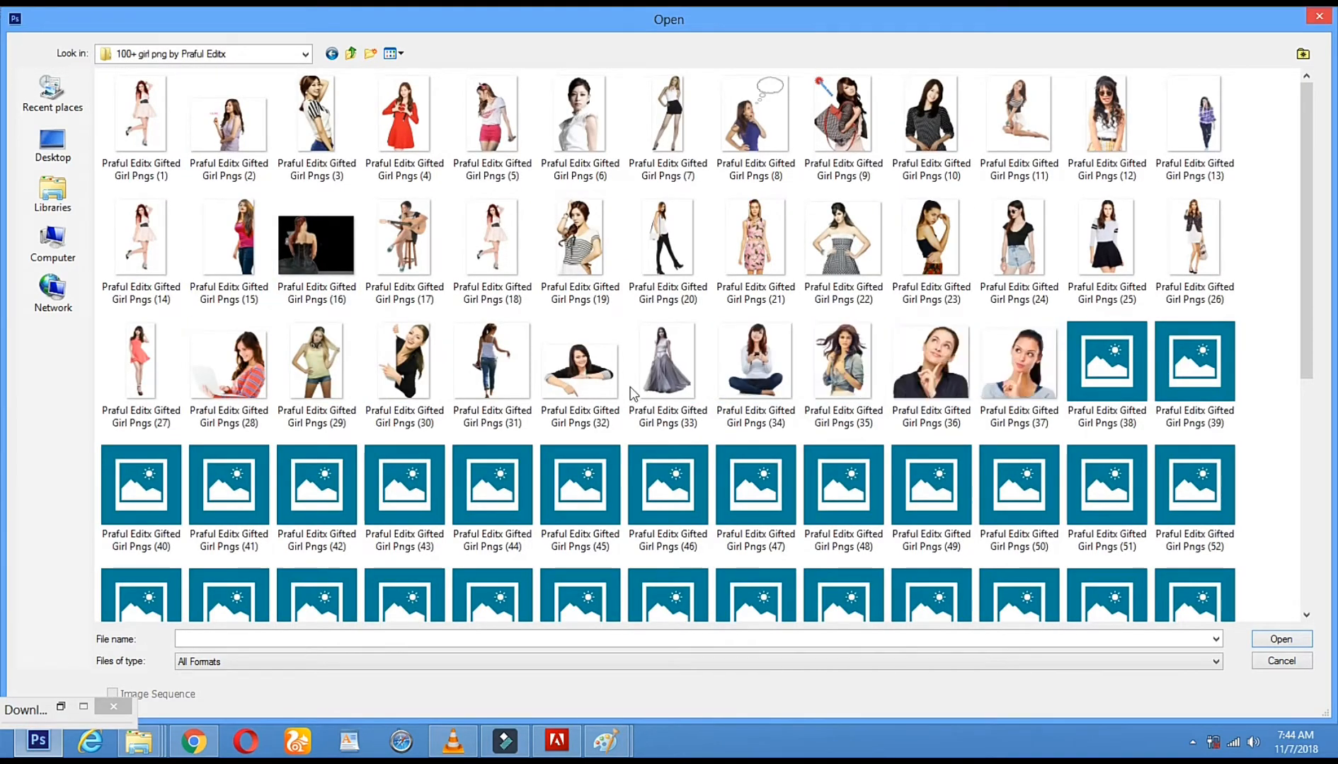
scroll(165, 548, down, 5)
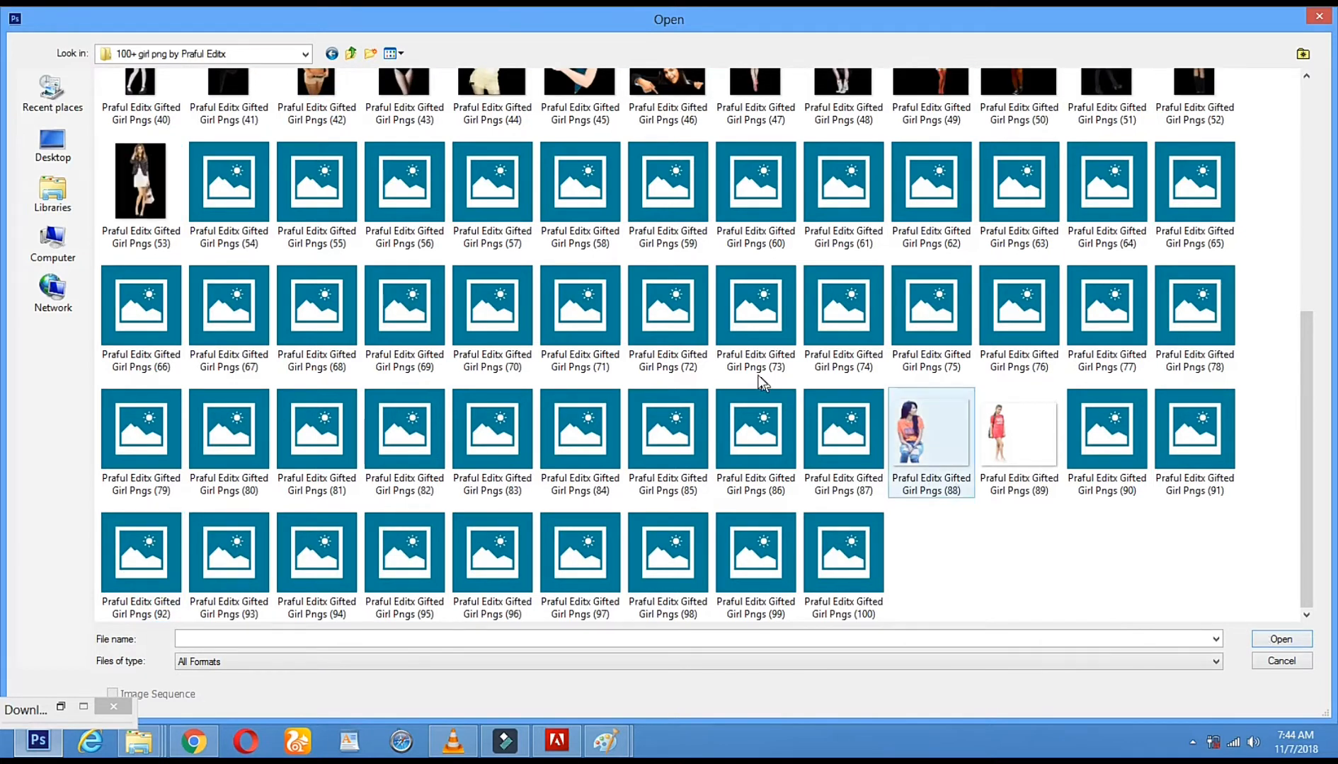
scroll(495, 318, up, 1)
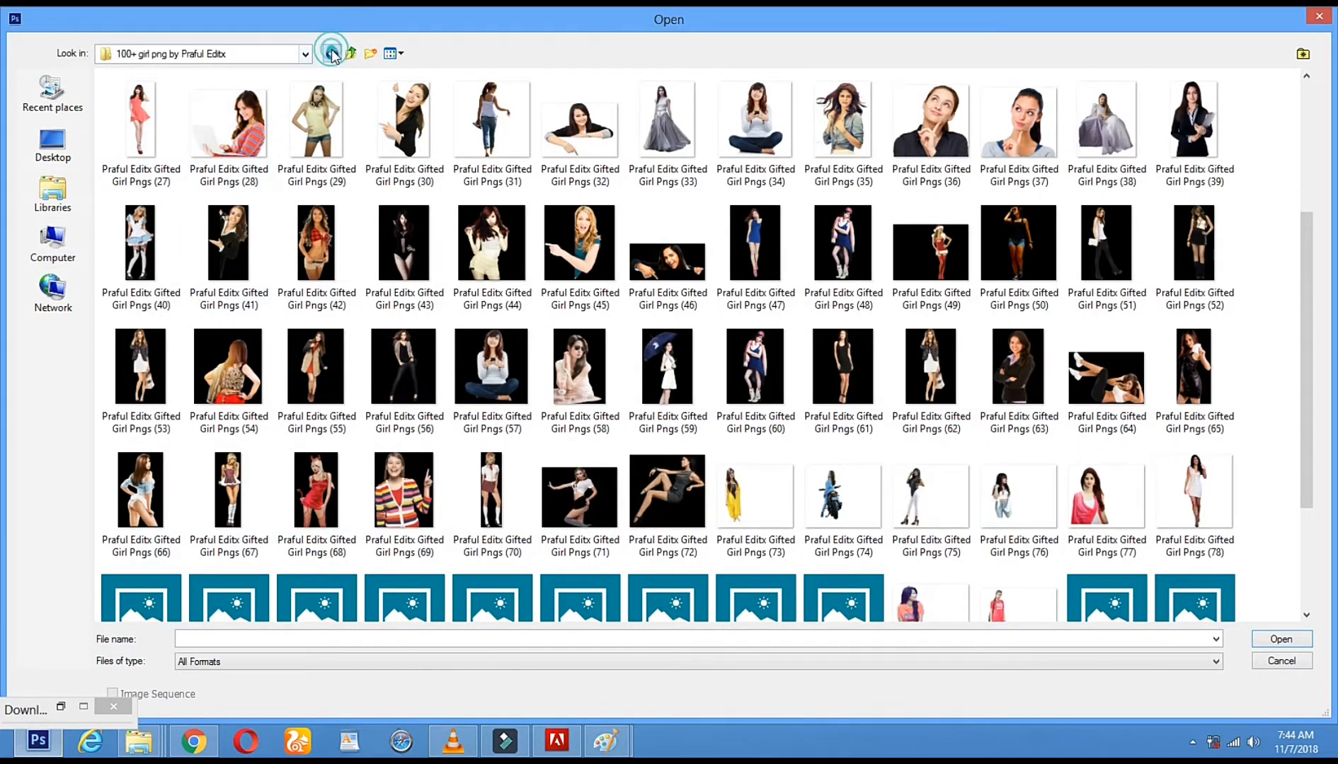
click(331, 54)
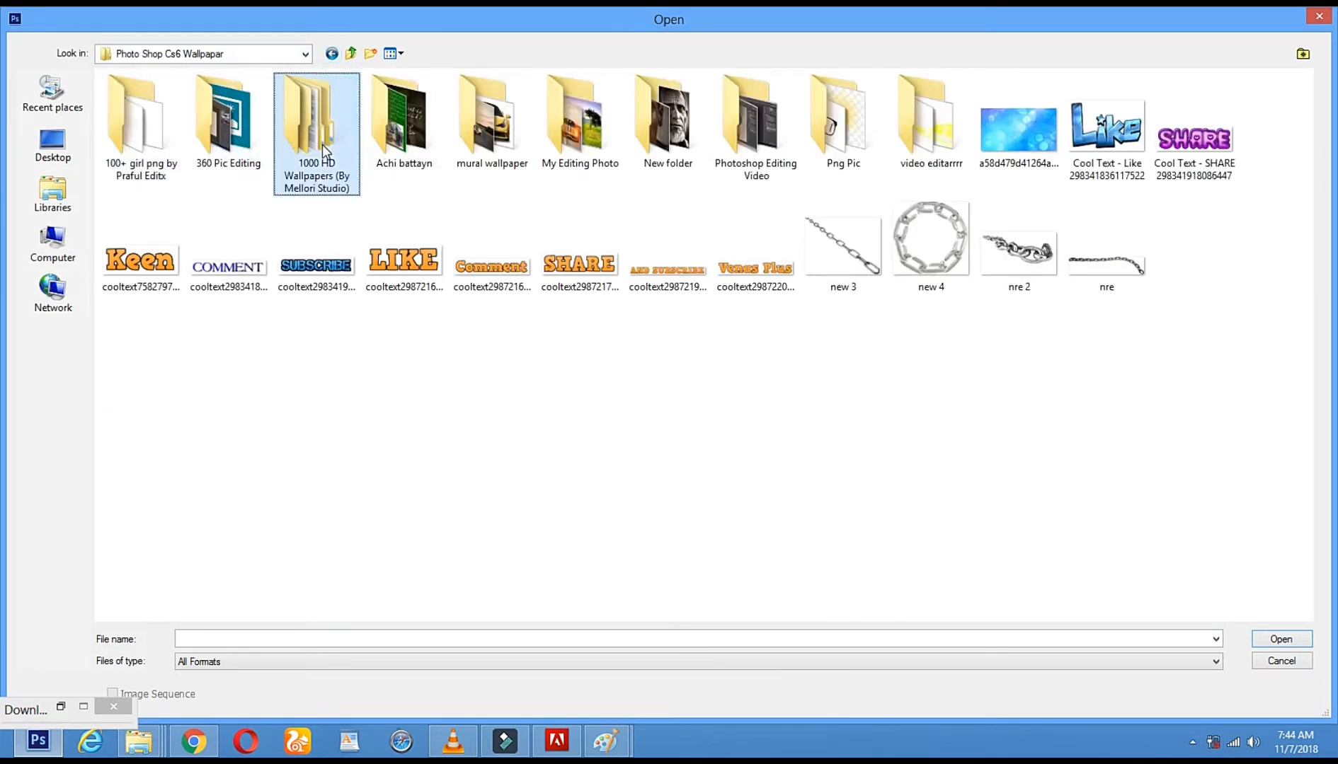
Open the photo of a road with a white car from the Nature folder inside 1000 HD Wallpapers (By Mellori Studio)
double_click(322, 145)
double_click(145, 246)
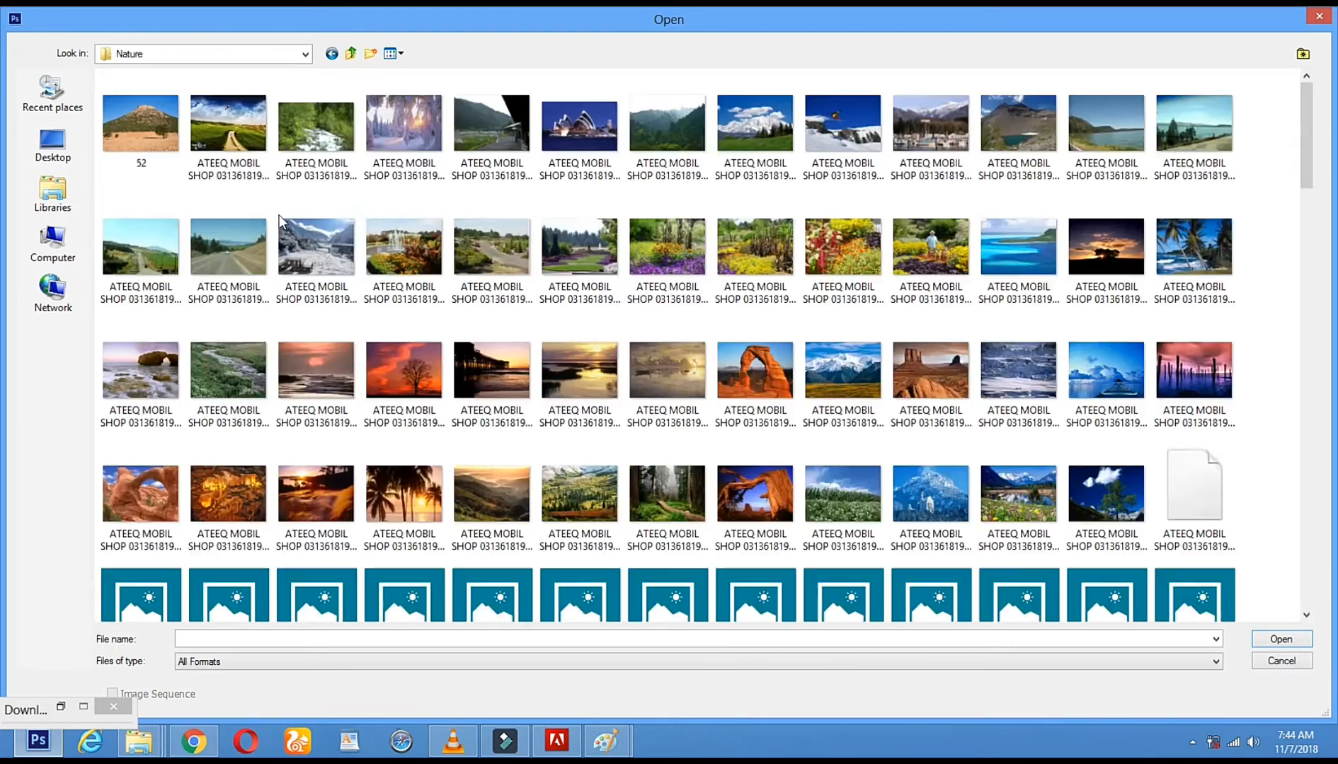
double_click(220, 255)
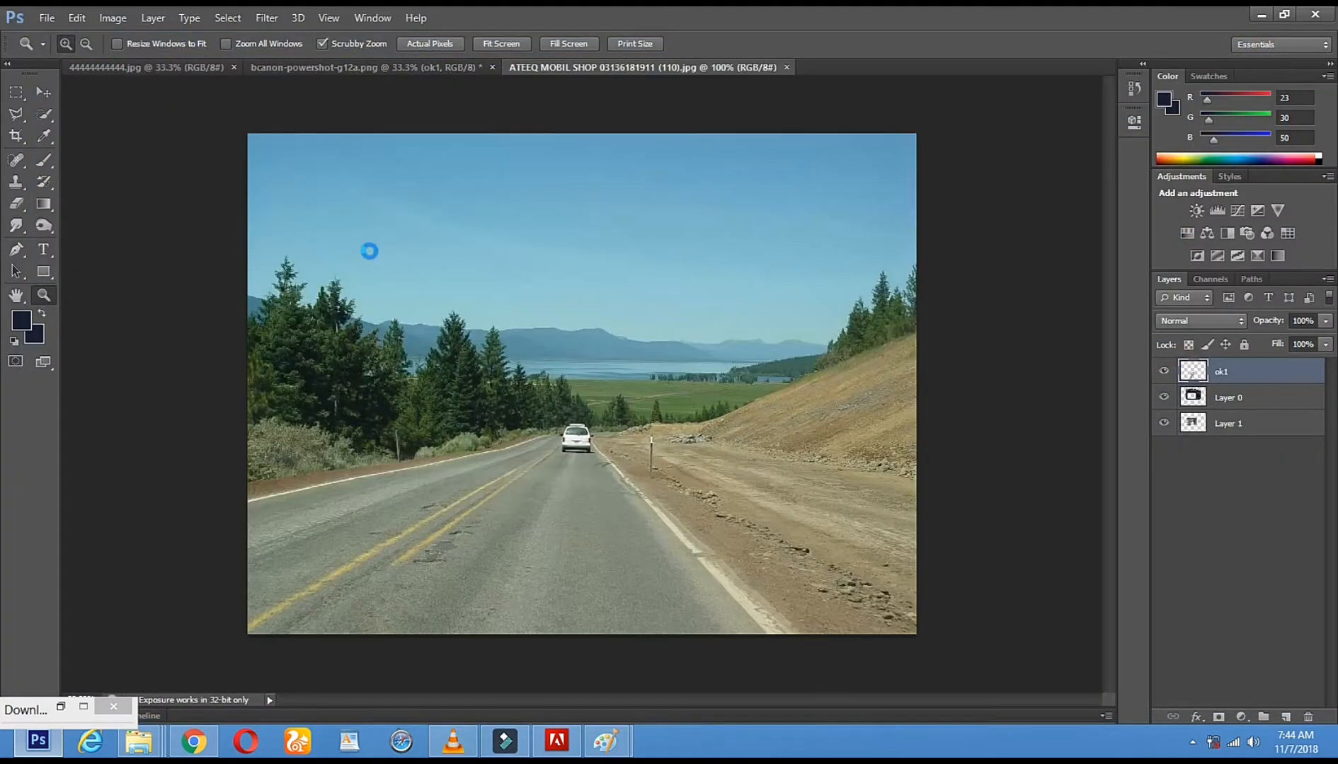
Select the entire road photo and move a copy of it into the camera document with the Move tool
key(ctrl+a)
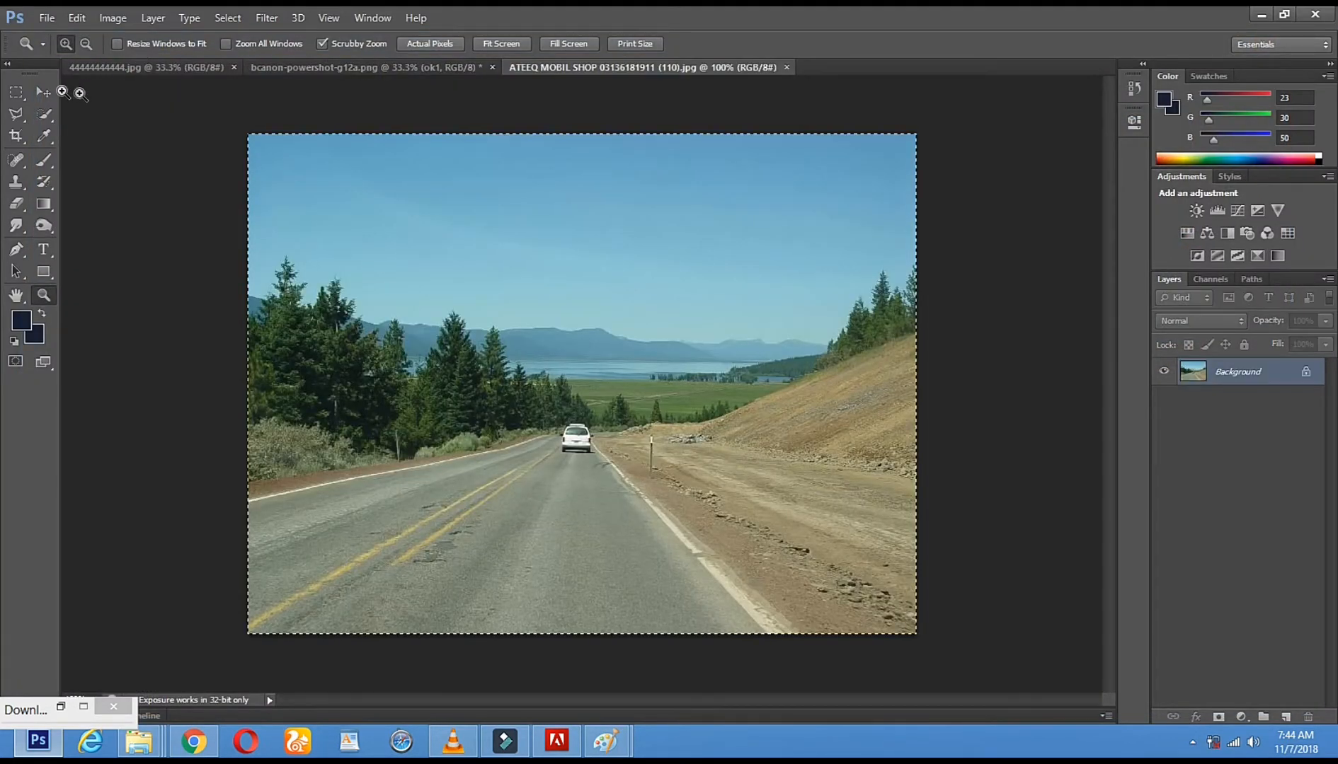
click(21, 96)
drag(239, 125, 1258, 718)
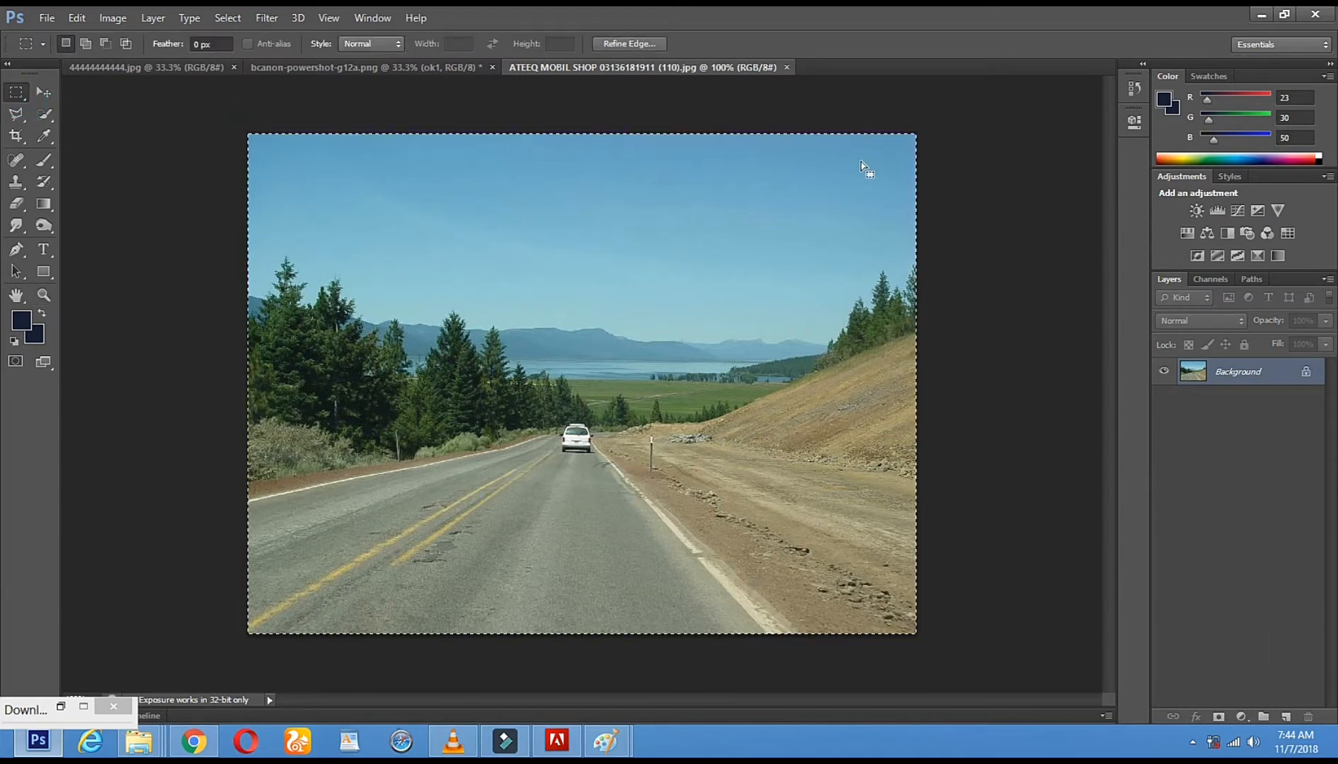
click(43, 92)
drag(414, 145, 416, 405)
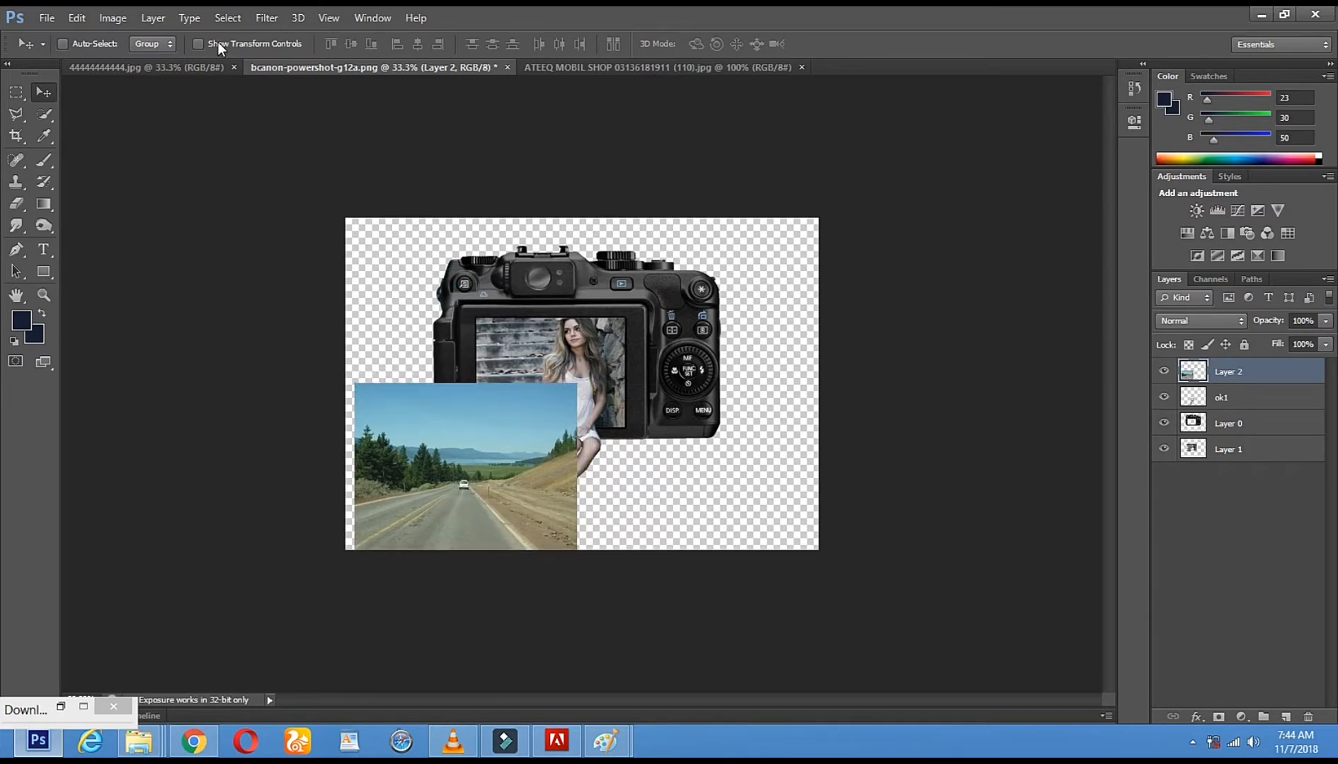
Show the transform controls, enlarge the road photo to cover the whole canvas, apply it, and move its layer beneath all the others
click(199, 44)
click(807, 218)
drag(835, 207, 873, 173)
drag(353, 173, 308, 176)
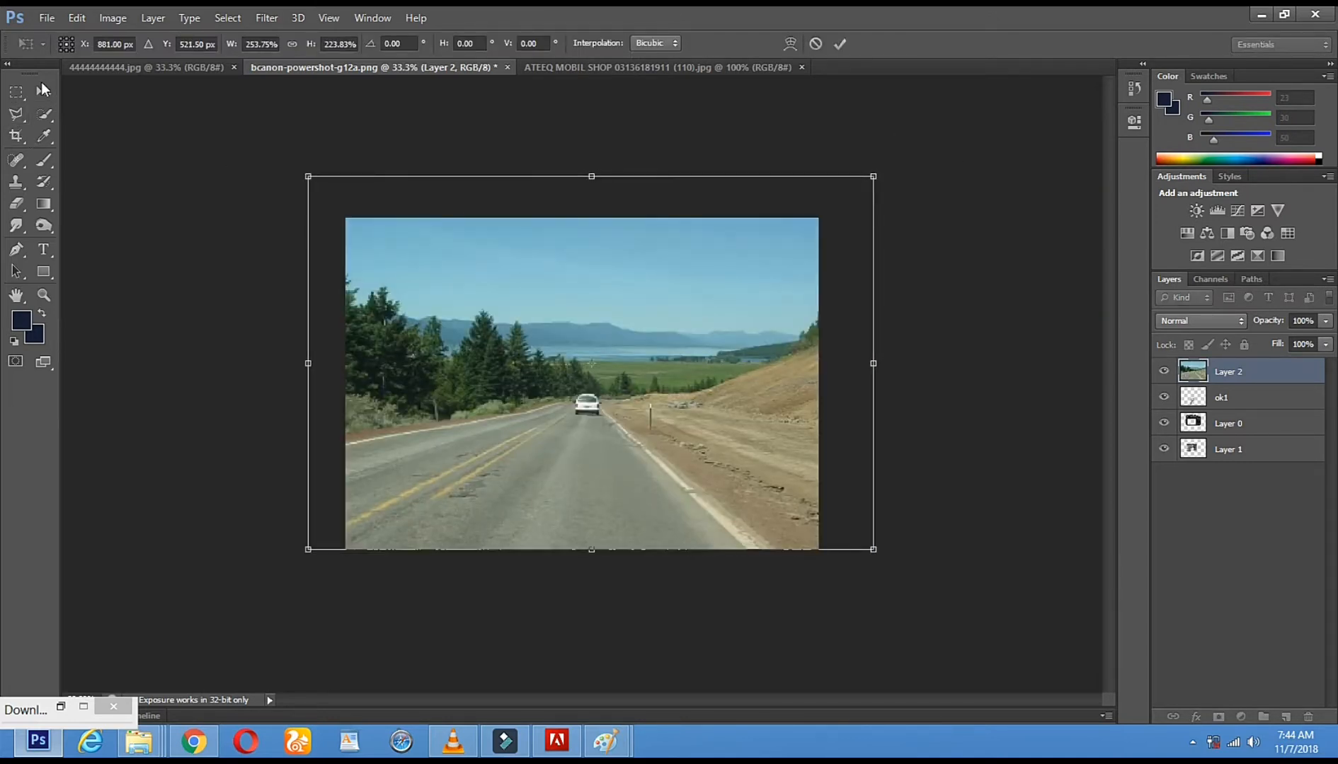
click(42, 90)
click(602, 288)
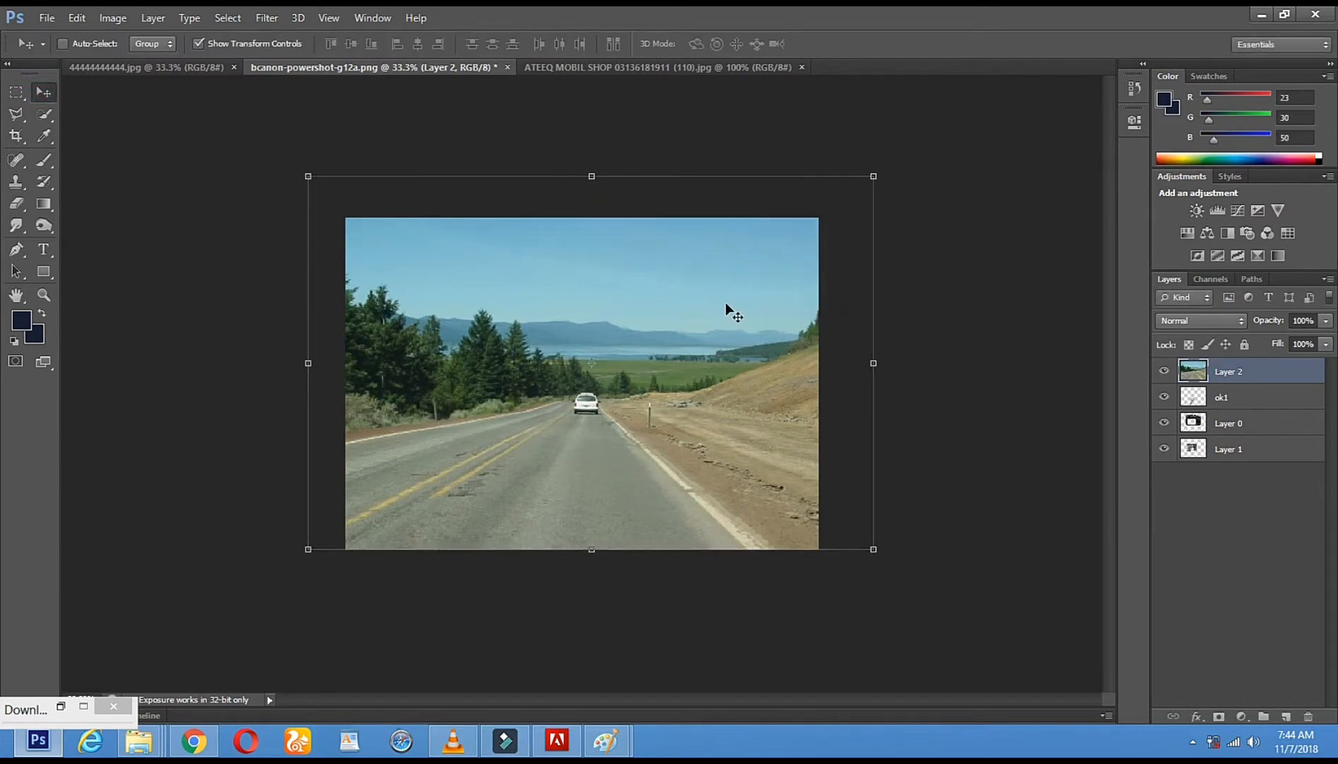
drag(1253, 380, 1235, 464)
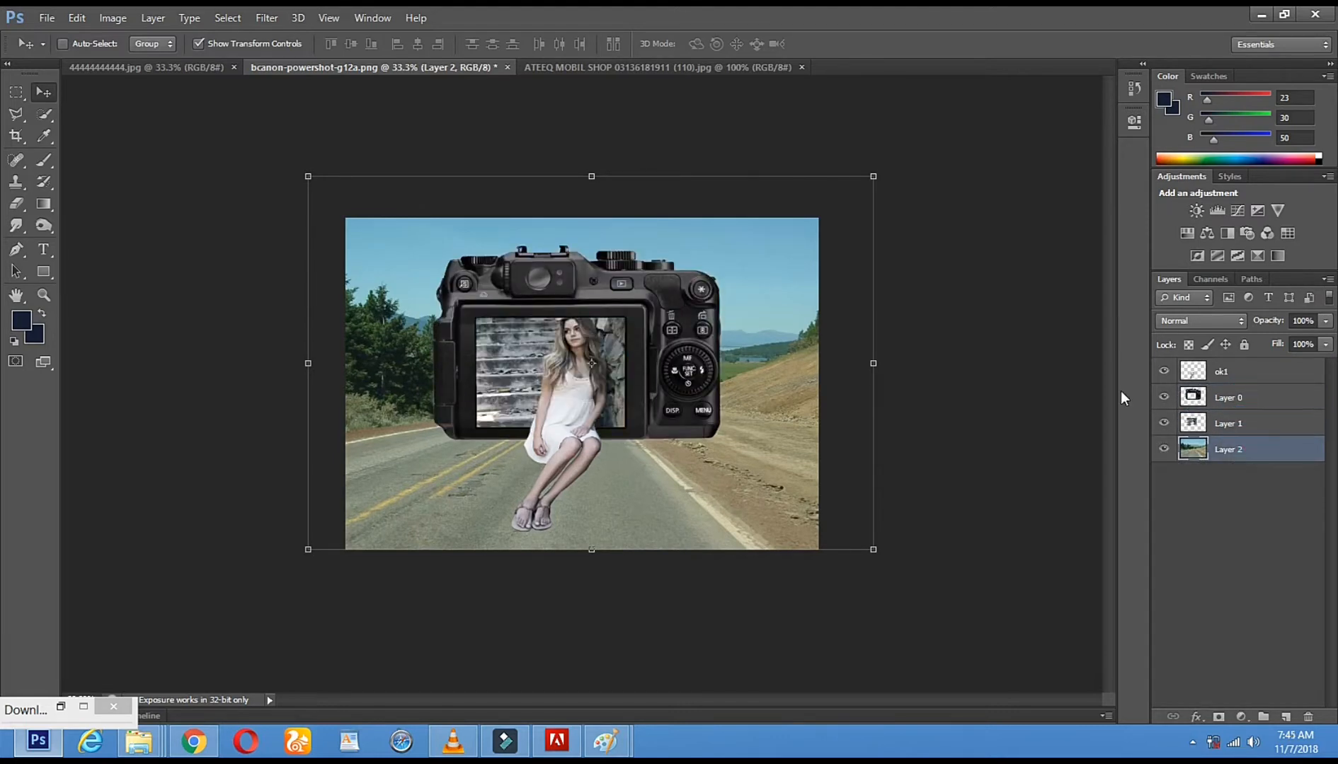
Apply a Gaussian Blur with a radius of 109.1 pixels to the road background layer
click(112, 19)
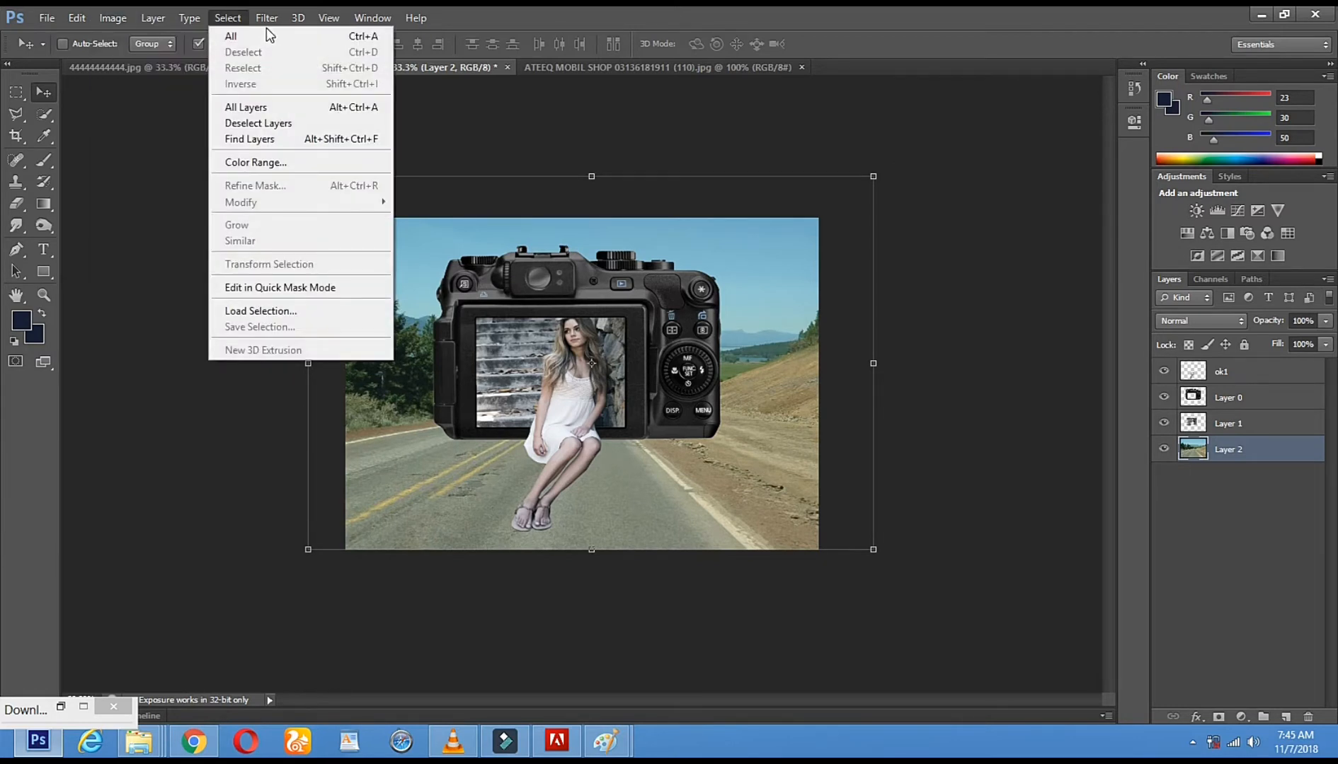
mouse_move(267, 18)
mouse_move(307, 187)
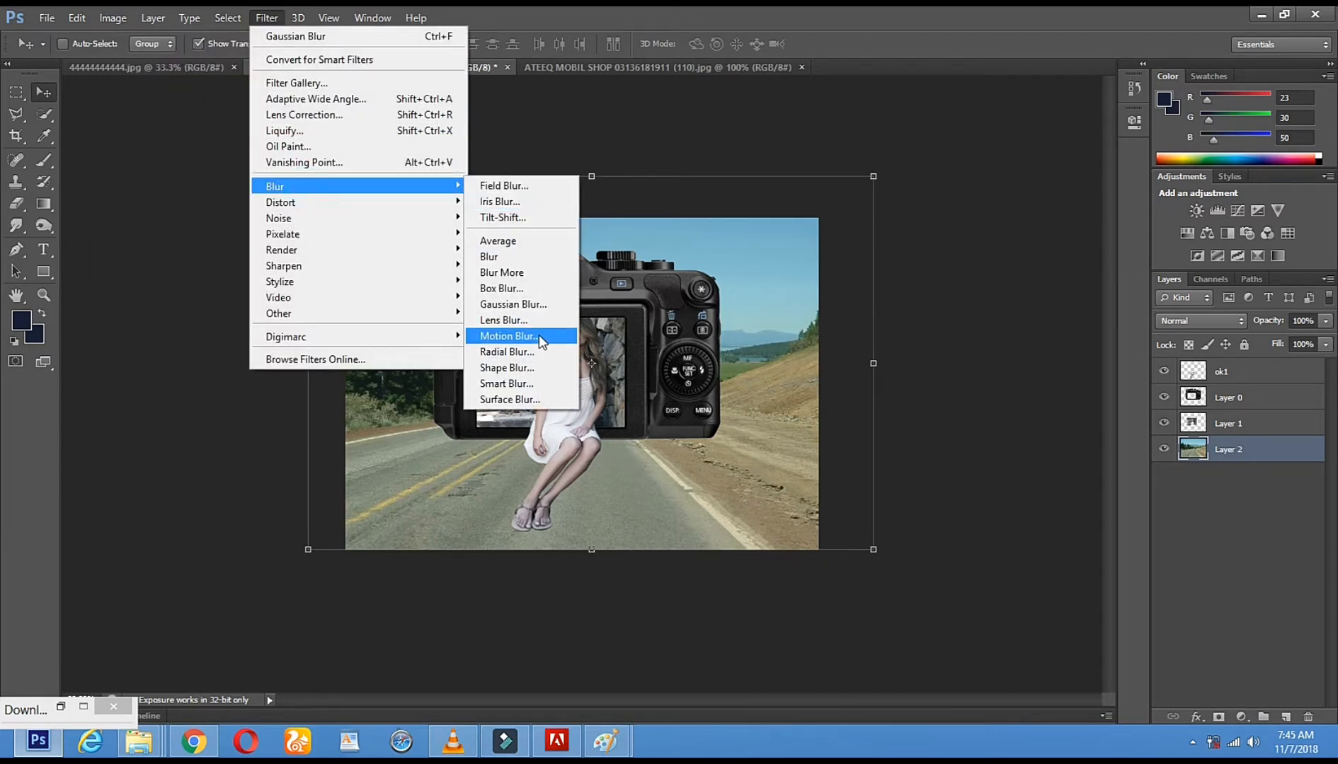
click(553, 308)
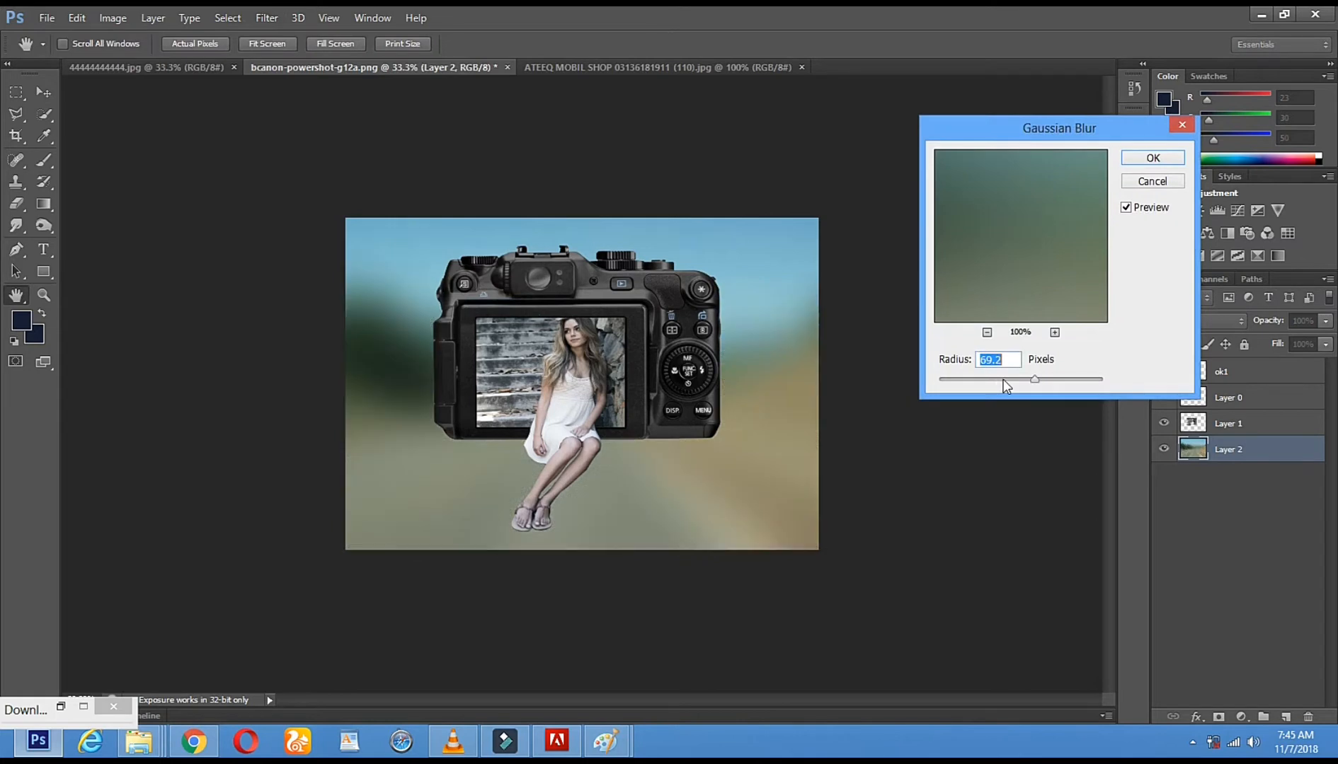
drag(1039, 378, 1046, 379)
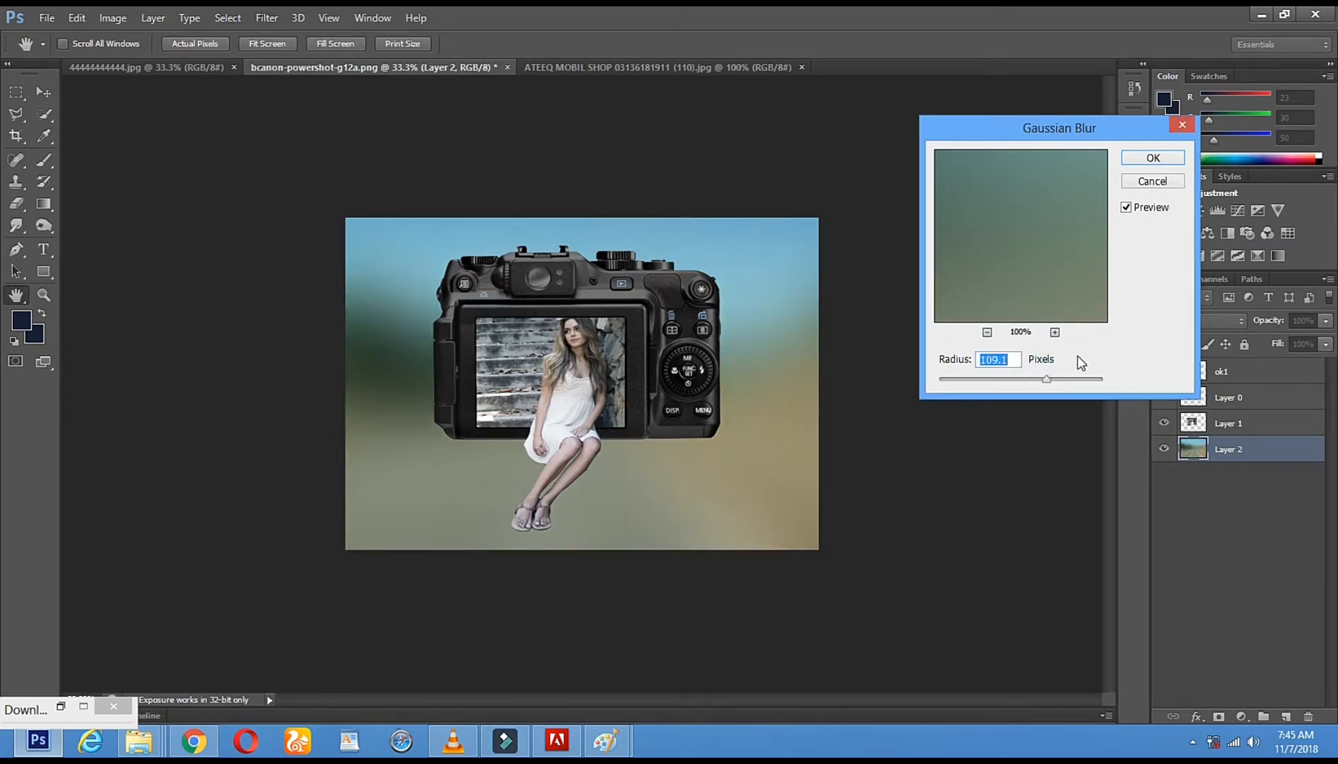
click(1151, 158)
Scale the blurred background layer down to about 94.68% width and 88.83% height, aligning its upper edge with the canvas, and apply the transformation
key(v)
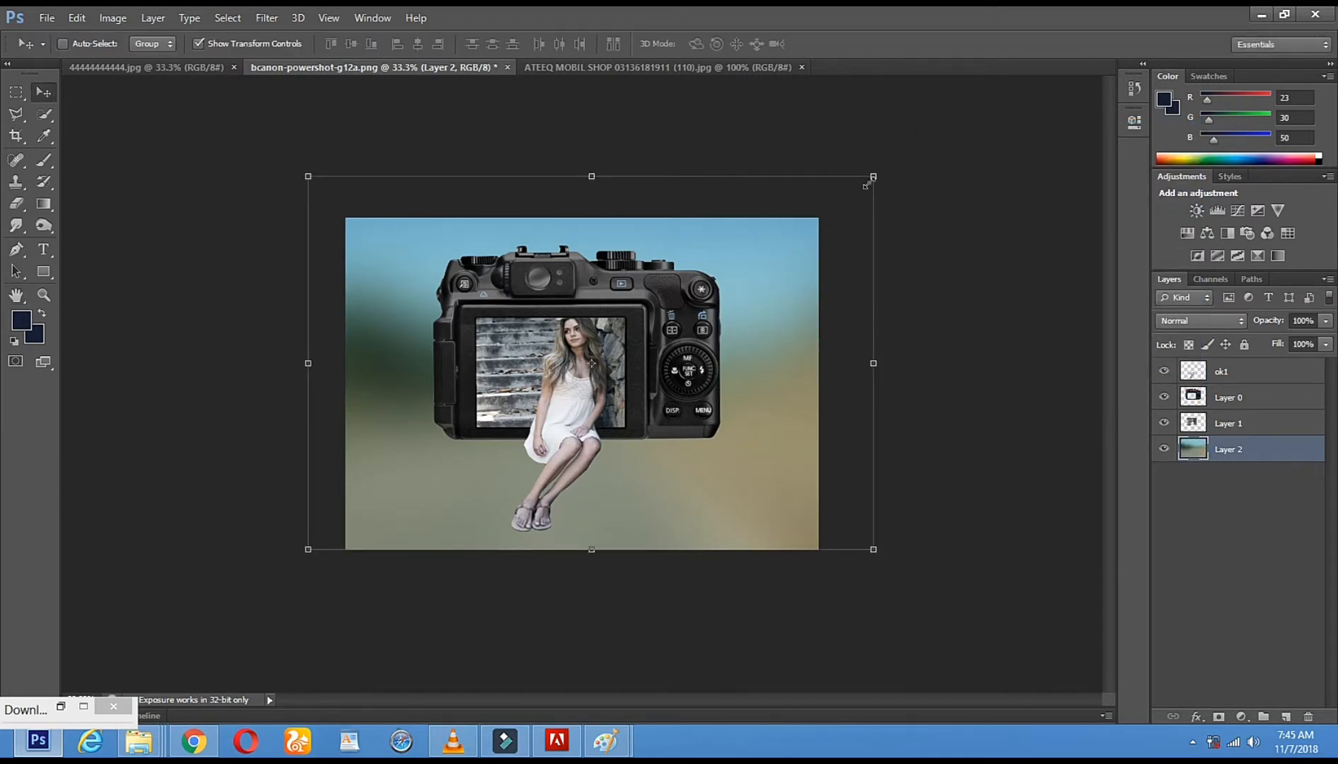
drag(874, 176, 844, 219)
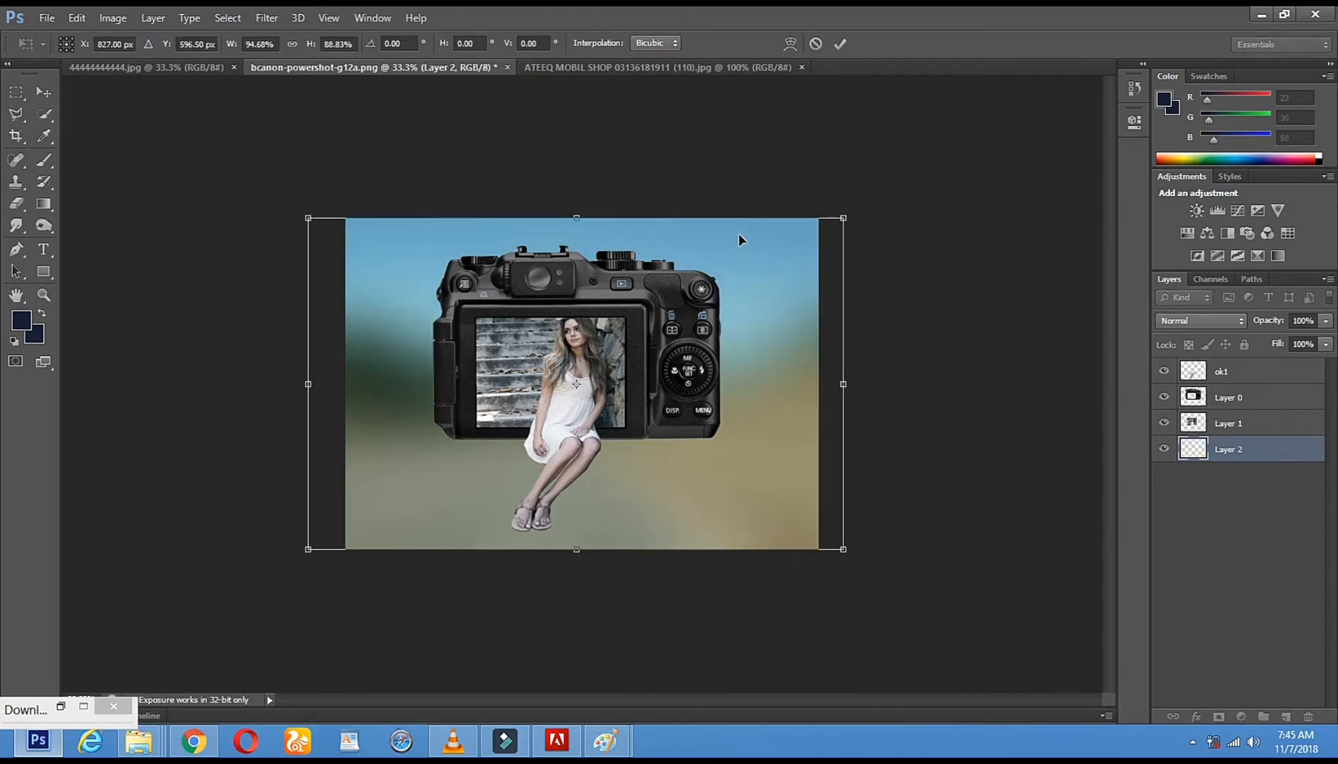
click(110, 21)
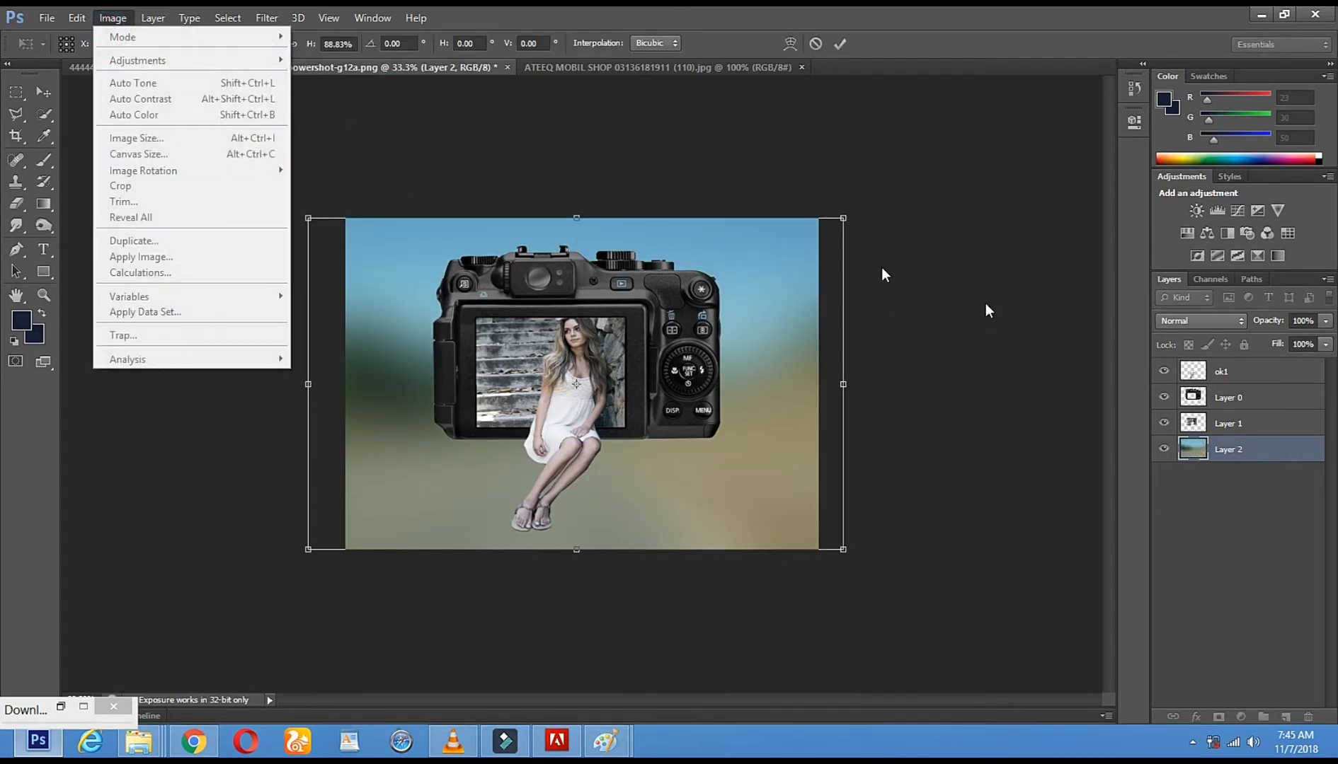
click(43, 92)
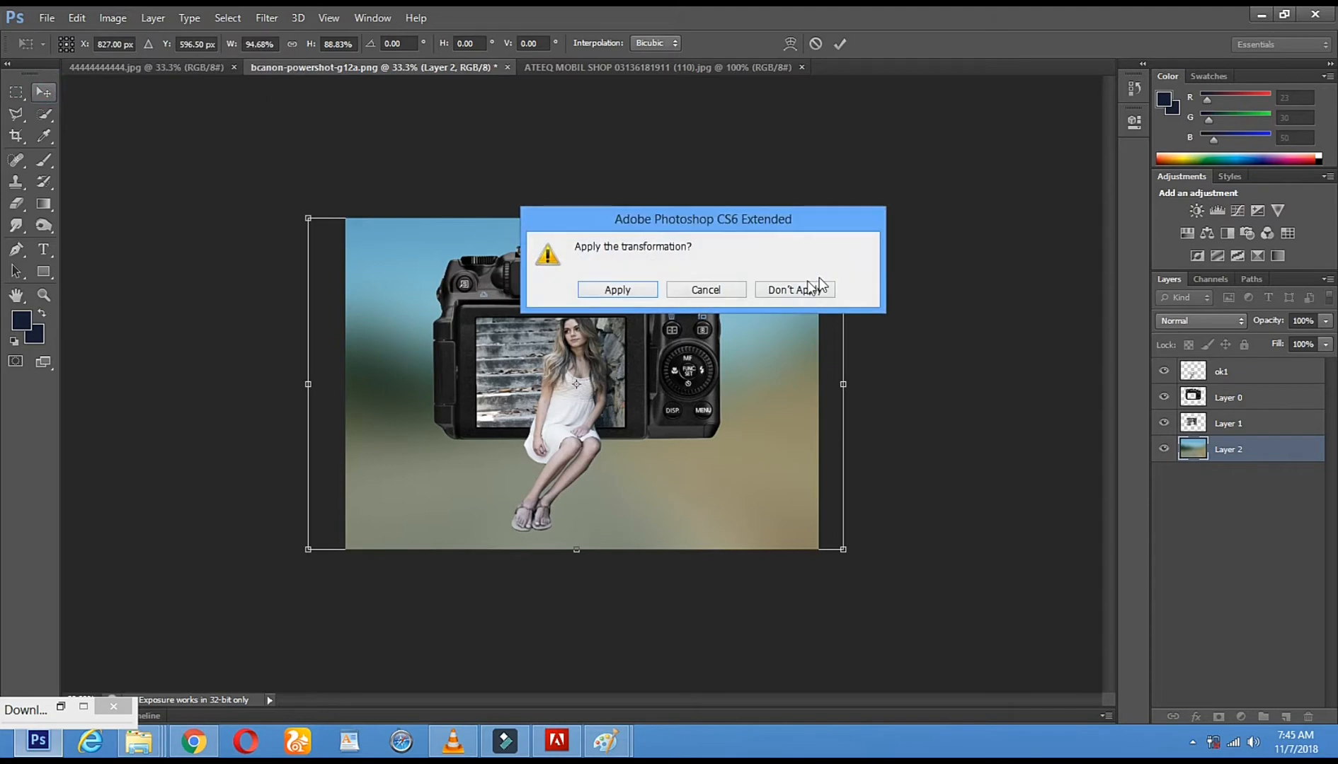
click(599, 290)
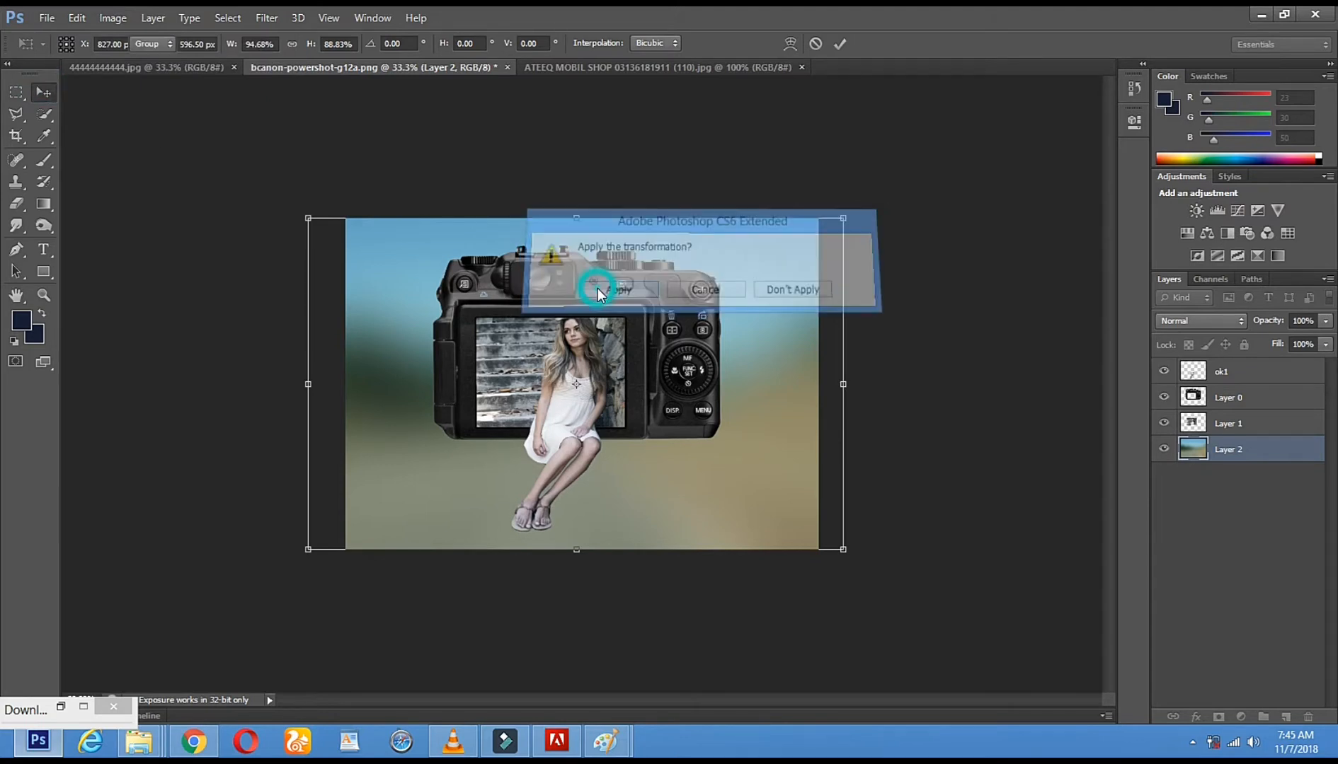
Recolor the blurred background to pink and teal with Hue/Saturation, setting the hue to +128
click(119, 19)
mouse_move(230, 61)
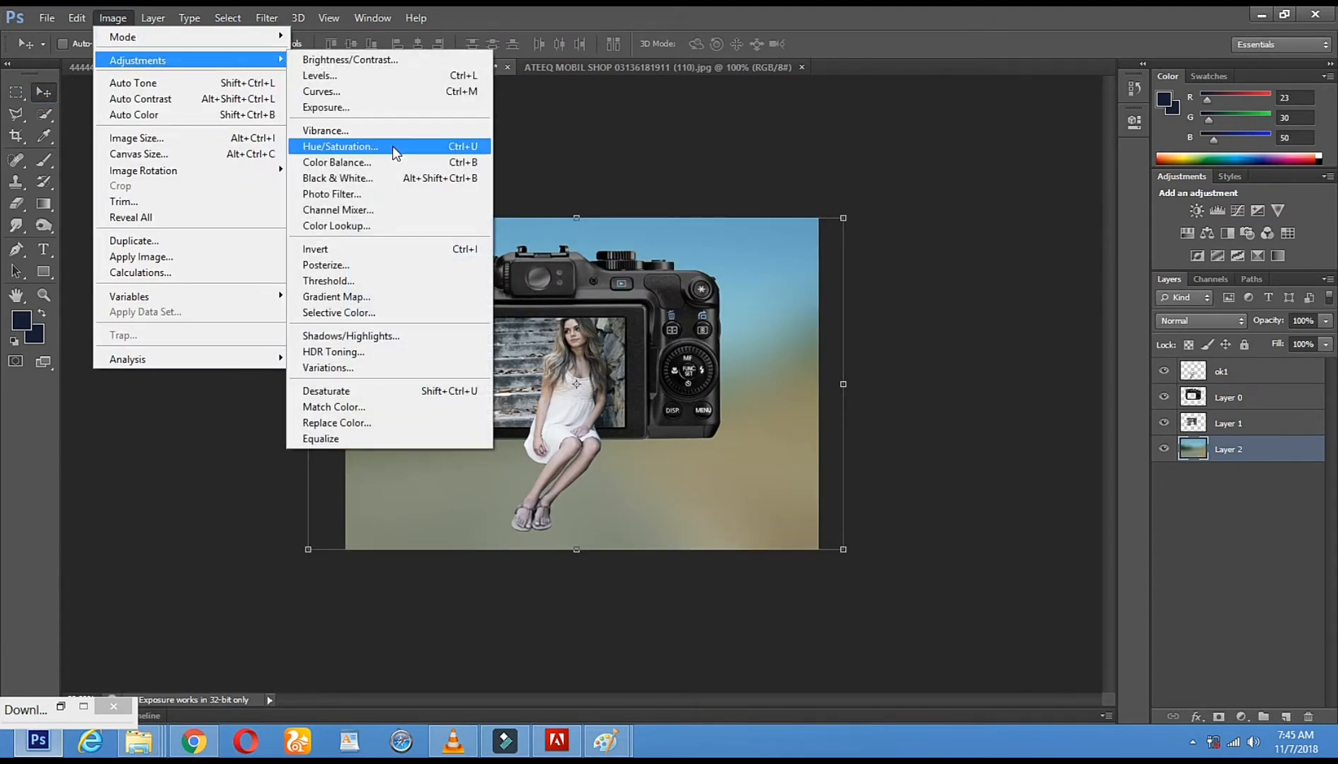
click(392, 145)
drag(1012, 140, 910, 143)
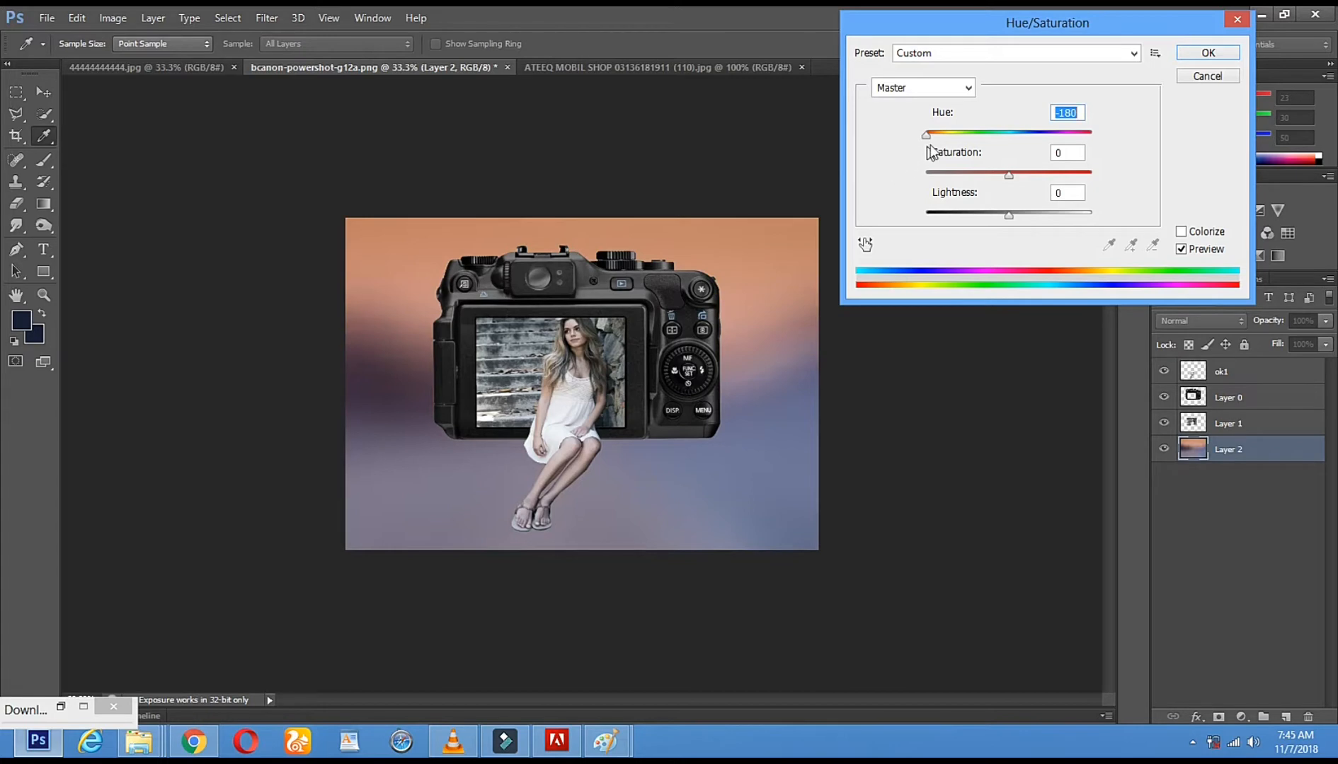
drag(945, 135, 1073, 133)
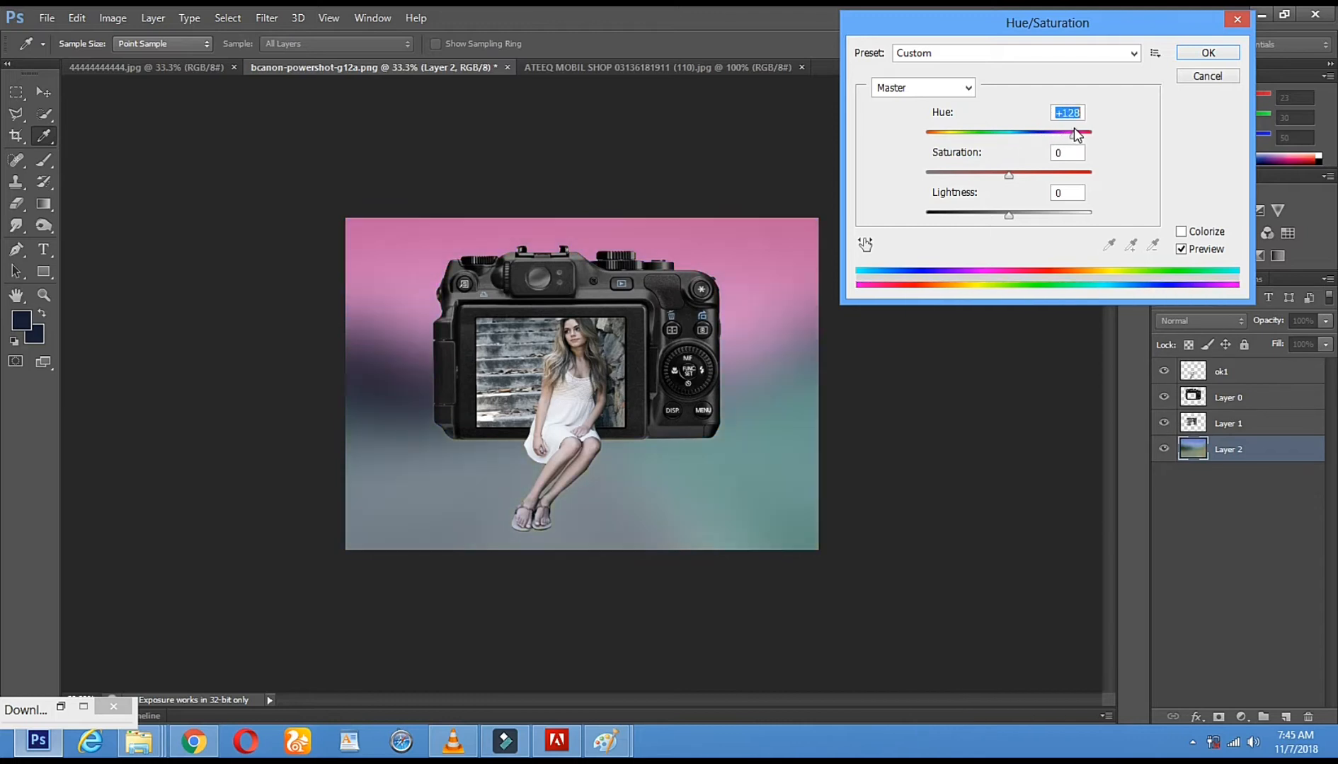
click(1208, 52)
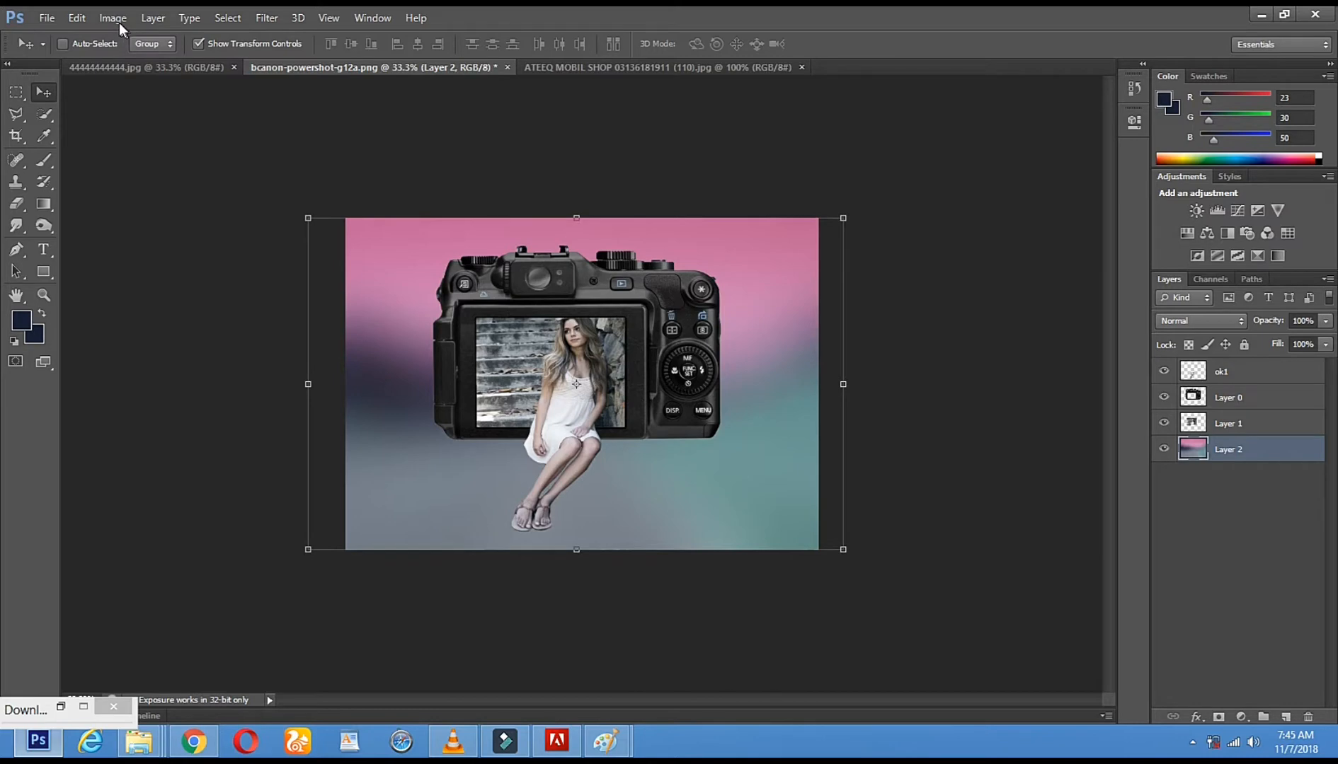
Start HDR Toning, accept flattening the document, and set the edge glow radius to 191 px and strength to 3.37
click(115, 20)
mouse_move(129, 60)
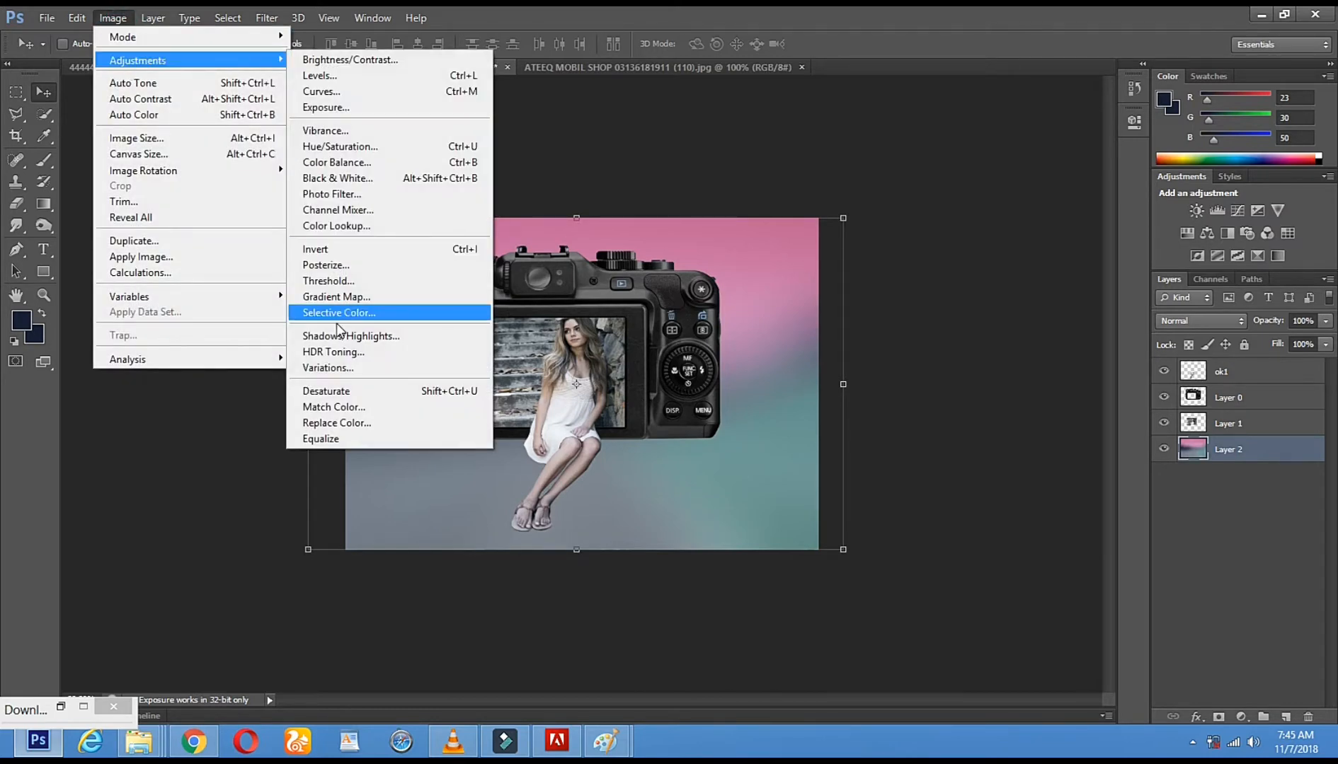
click(329, 351)
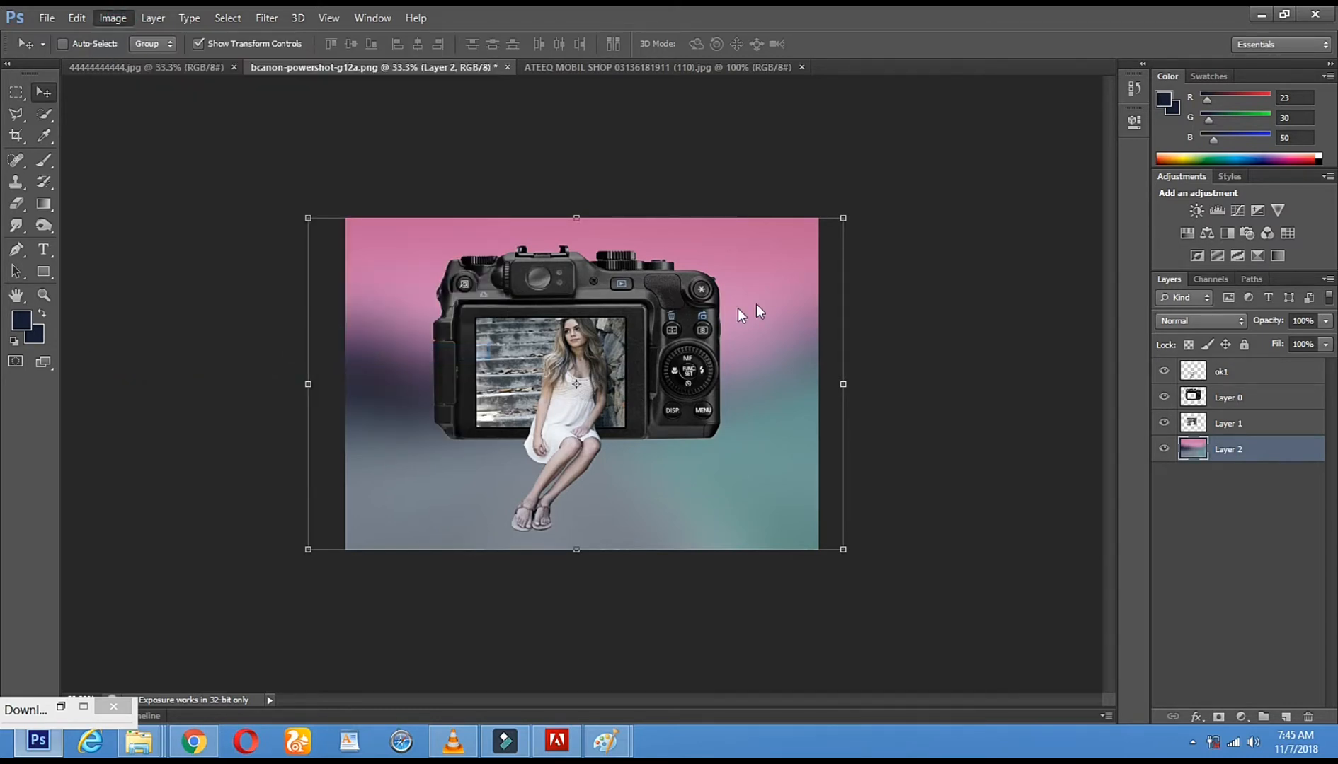
click(734, 433)
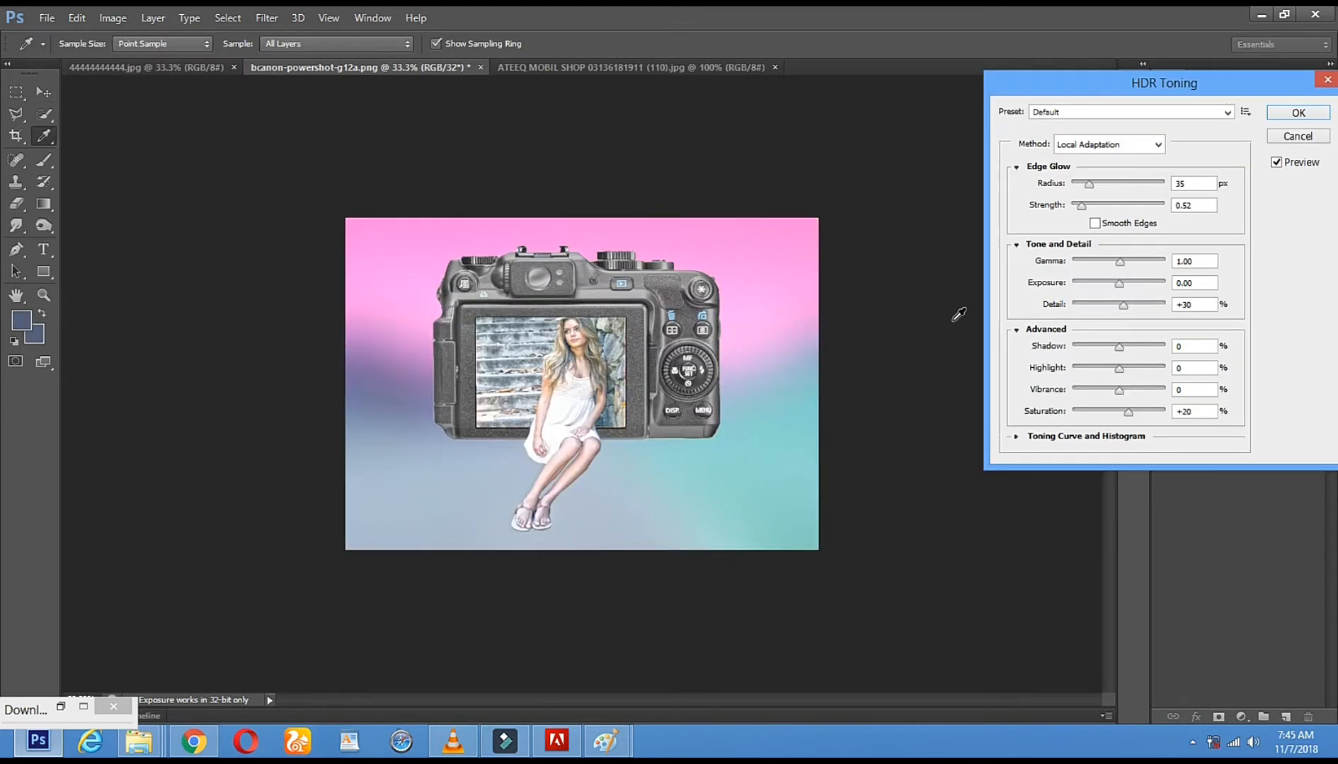
drag(1088, 183, 1128, 187)
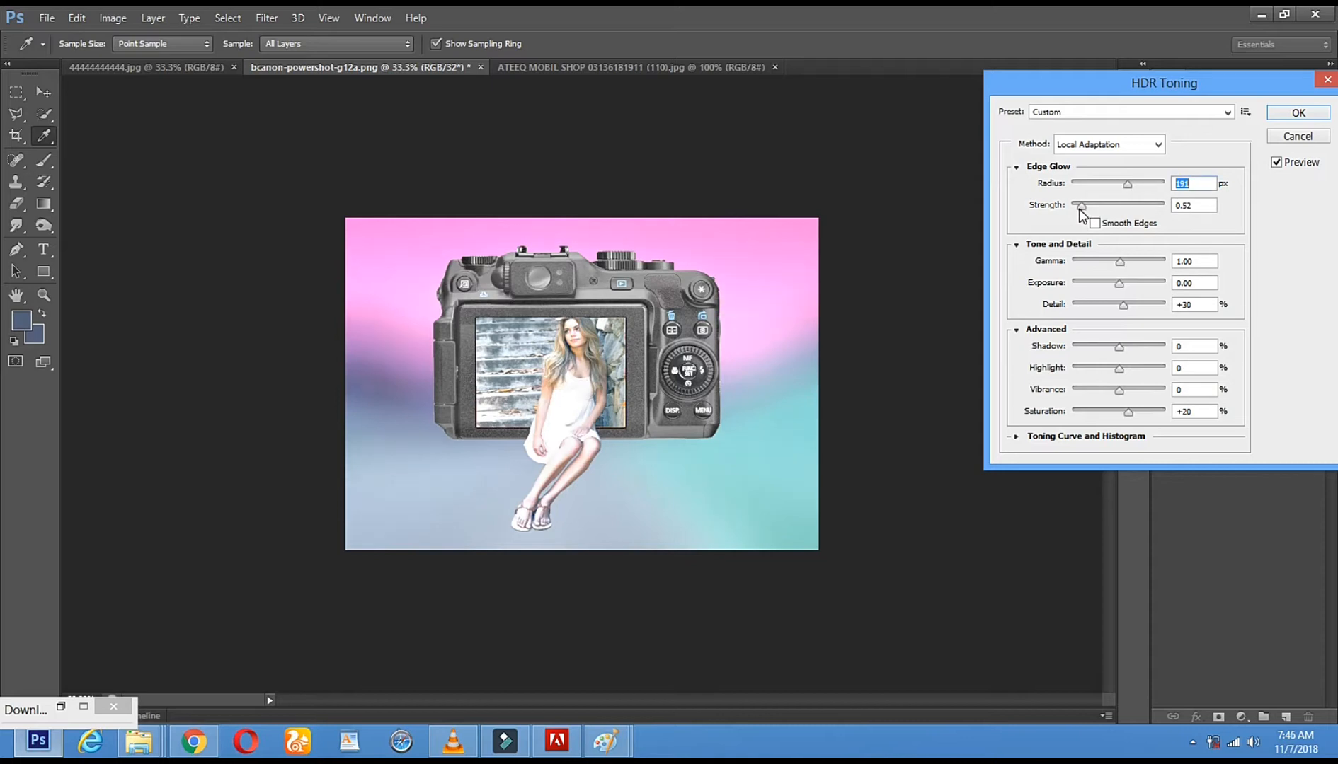
mouse_move(1080, 206)
mouse_down()
mouse_move(1131, 207)
mouse_move(1092, 206)
mouse_up()
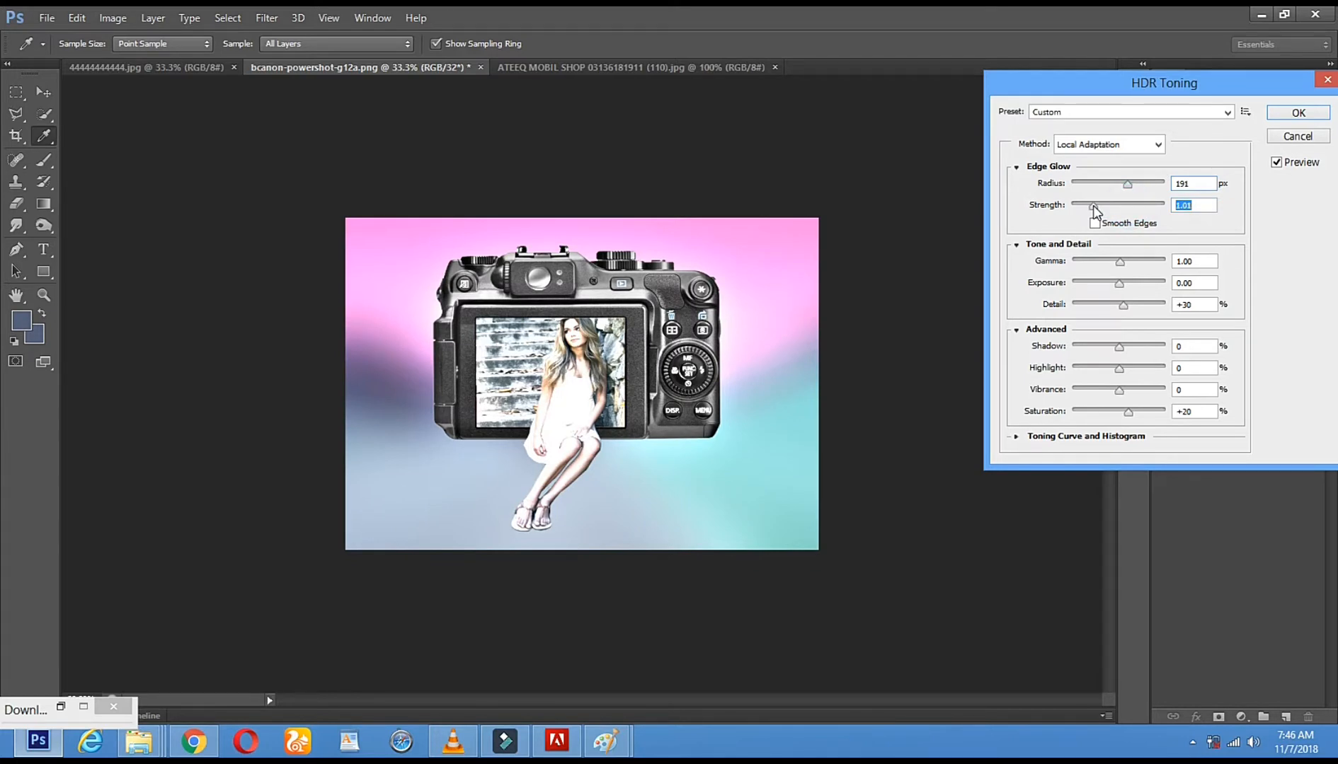
drag(1093, 204, 1148, 197)
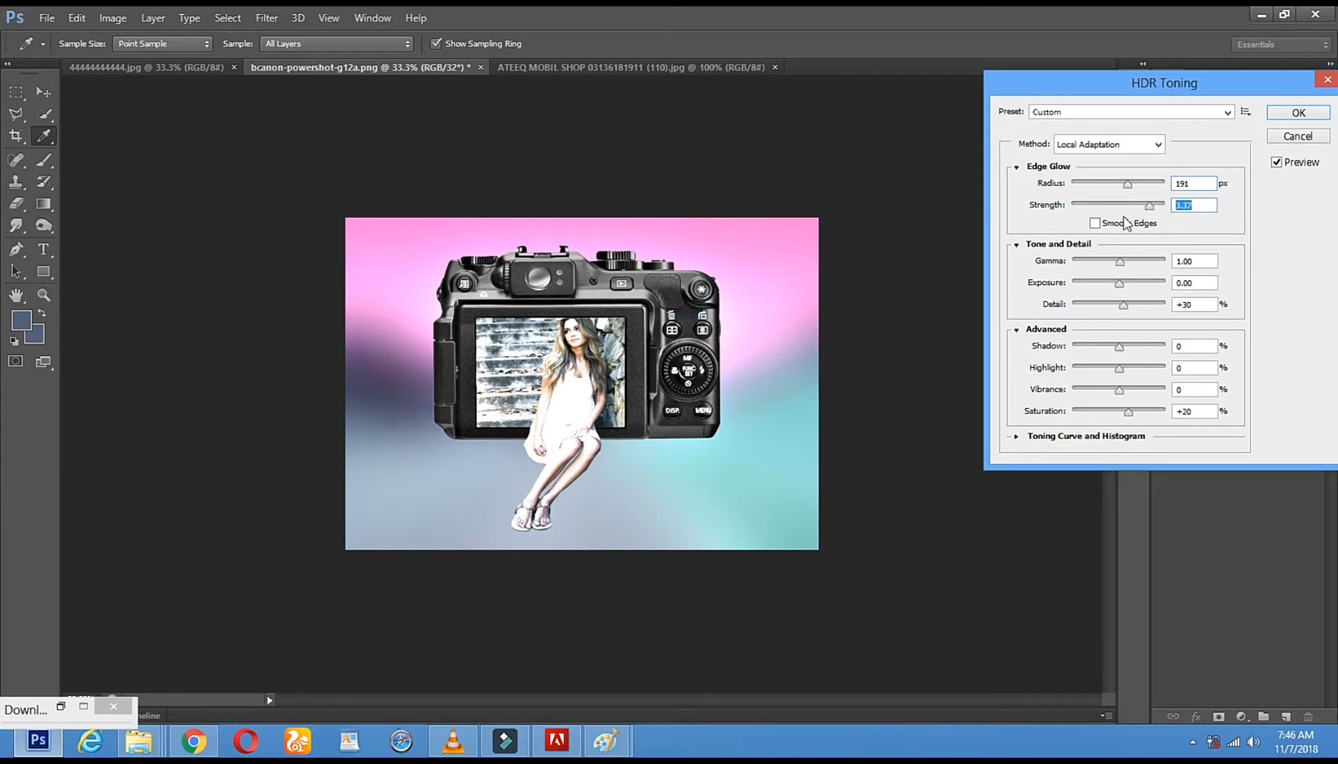
Set the HDR Toning gamma to 0.58, exposure to +0.41 and detail to -1%
mouse_move(1118, 263)
mouse_down()
mouse_move(1088, 263)
mouse_move(1135, 260)
mouse_up()
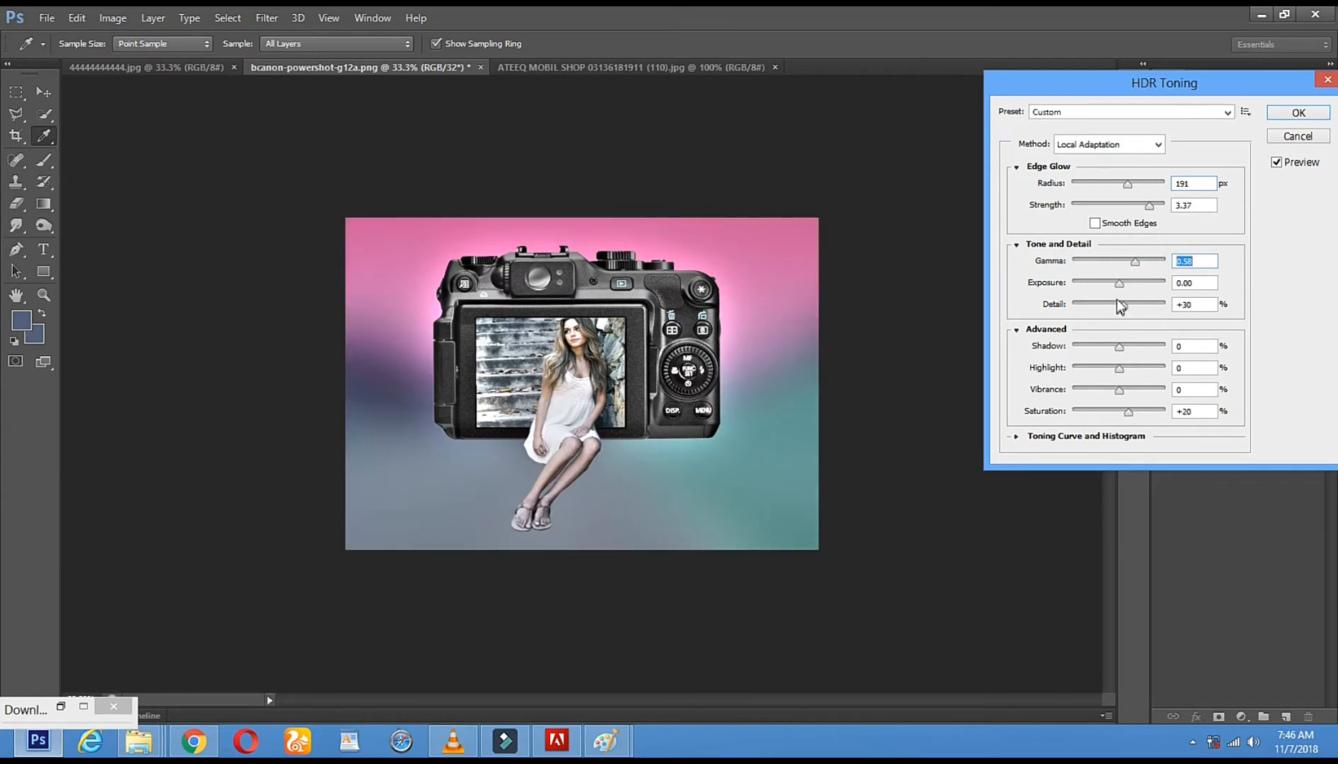
drag(1109, 288, 1088, 293)
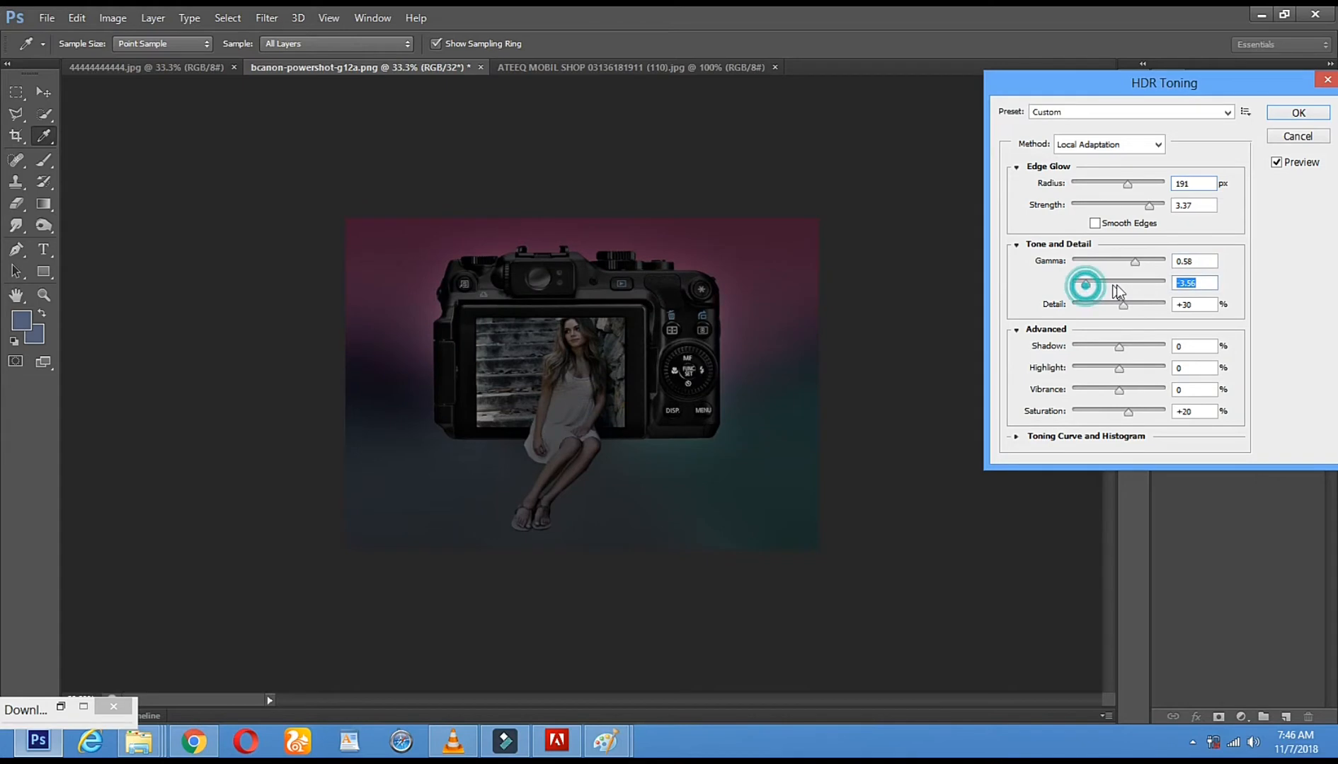
click(1122, 283)
mouse_move(1124, 304)
mouse_down()
mouse_move(1096, 305)
mouse_move(1129, 304)
mouse_move(1118, 306)
mouse_up()
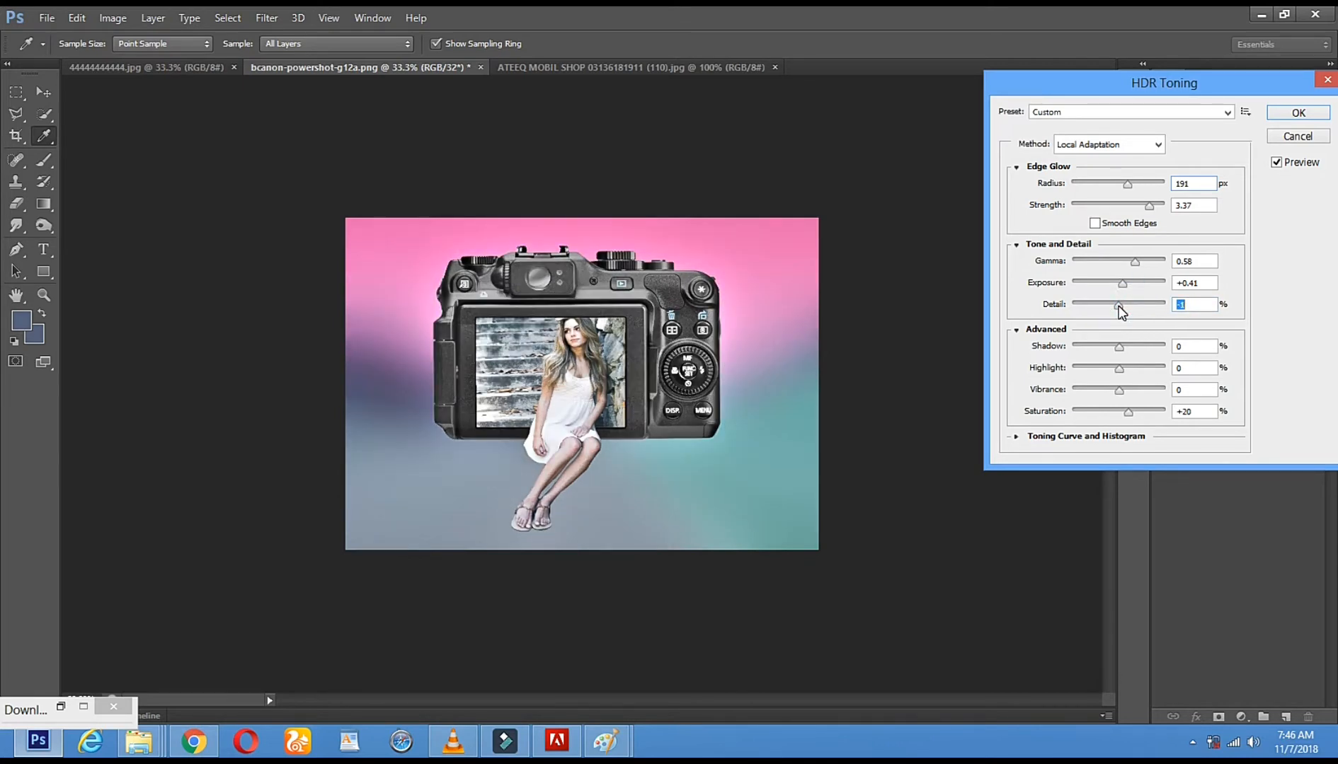
Set the HDR Toning shadow to -71% and highlight to -62%
drag(1118, 346, 1088, 352)
drag(1119, 368, 1086, 369)
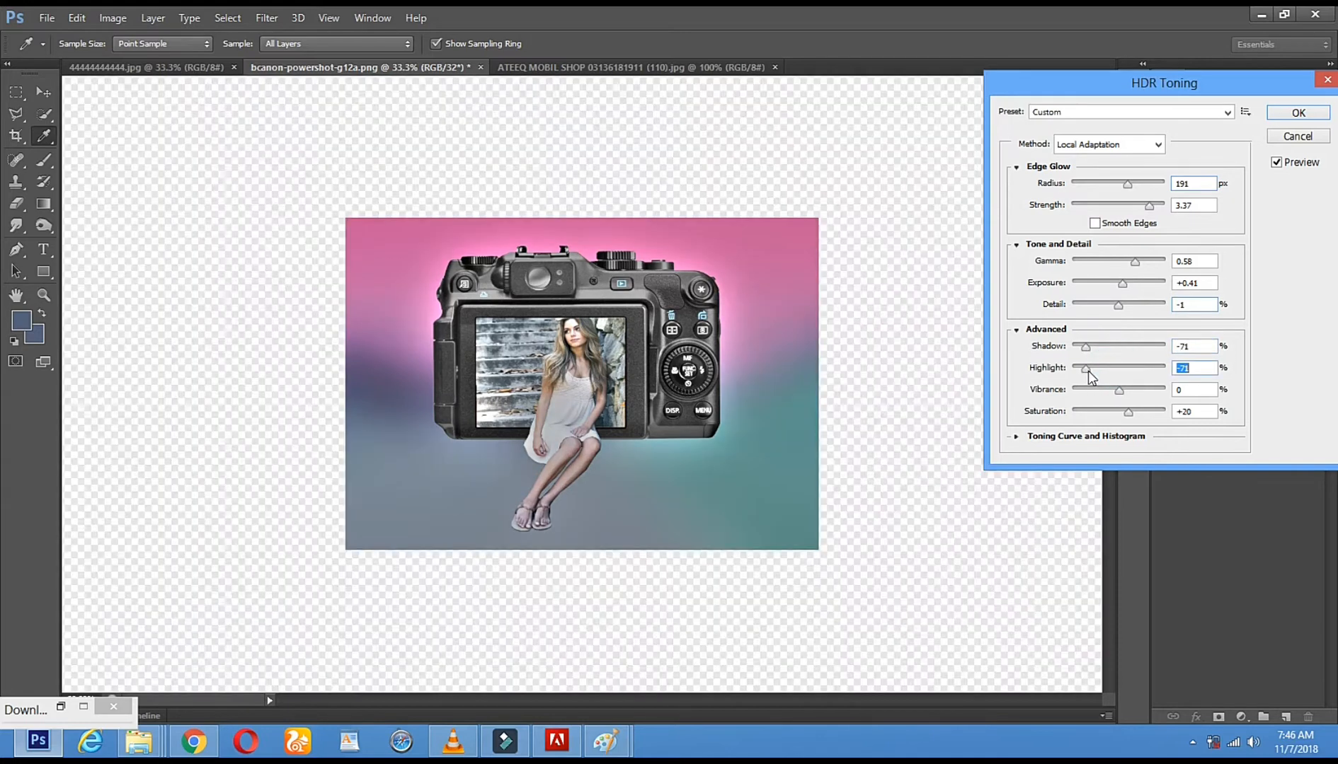
click(1089, 368)
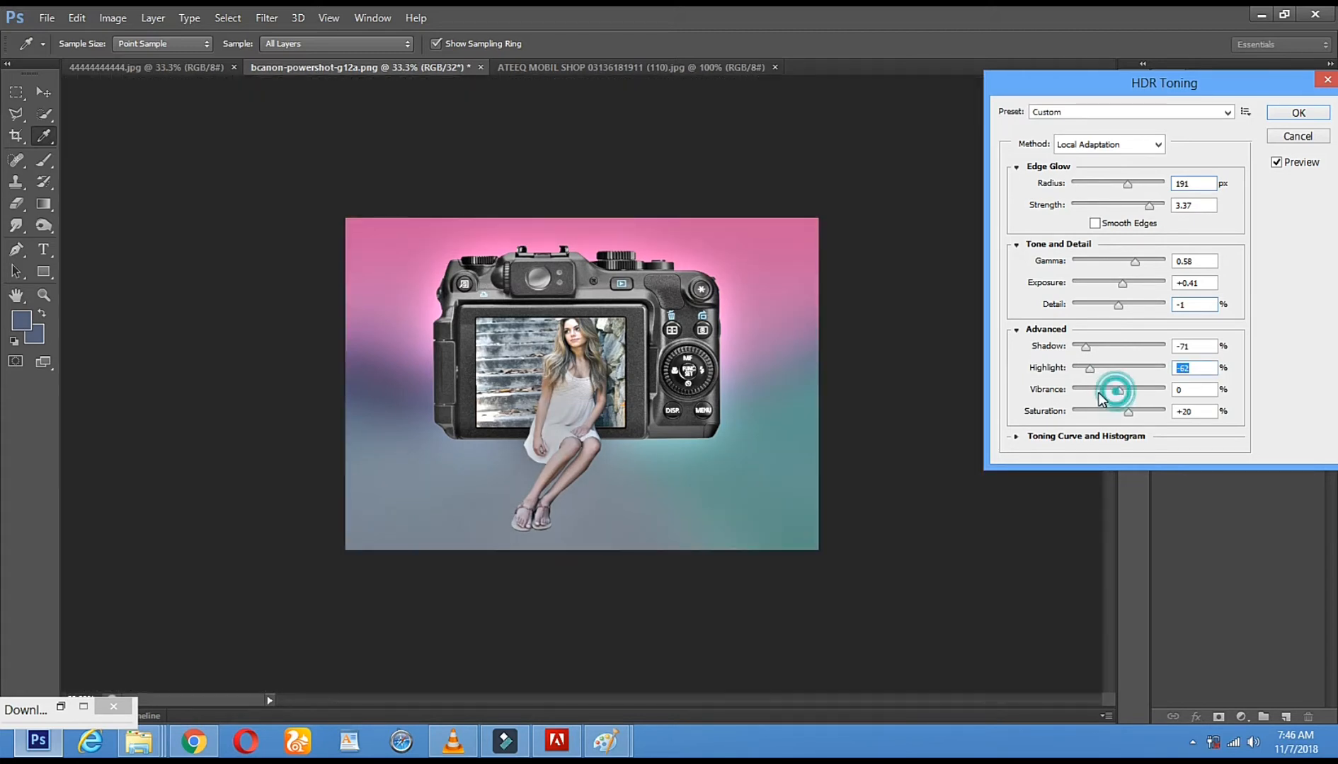
Set the HDR Toning vibrance to +30% and saturation to +30%, and apply the toning to the image
drag(1116, 392, 1097, 392)
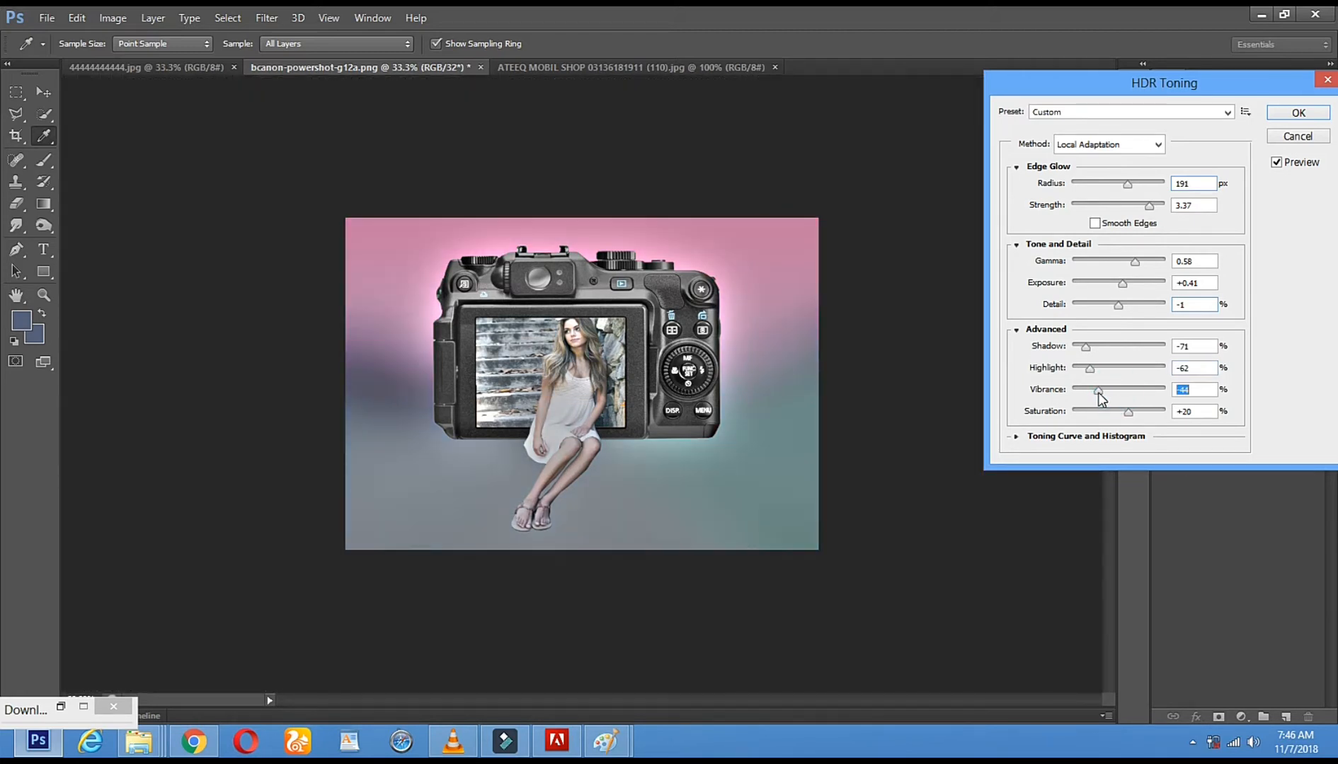
click(1142, 391)
mouse_move(1144, 397)
mouse_down()
mouse_move(1112, 419)
mouse_move(1132, 415)
mouse_up()
click(1112, 419)
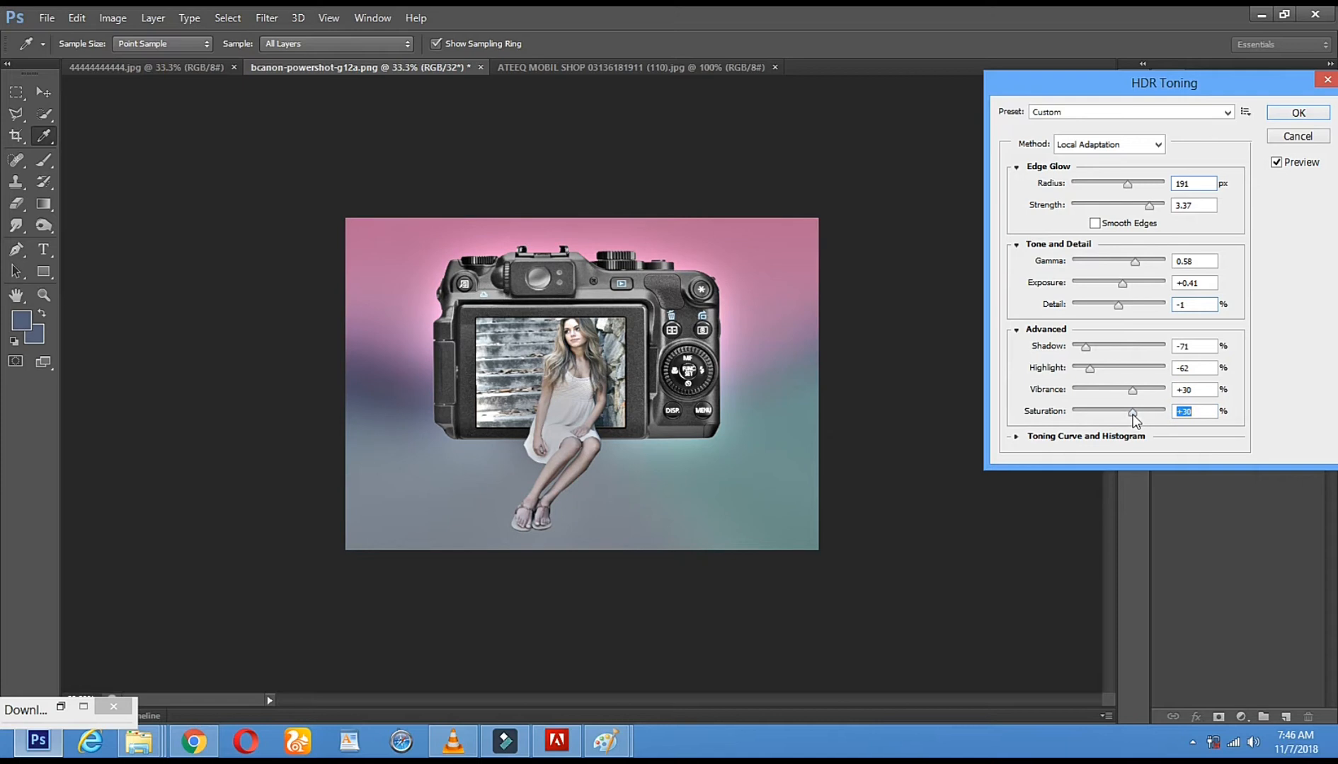
click(1299, 115)
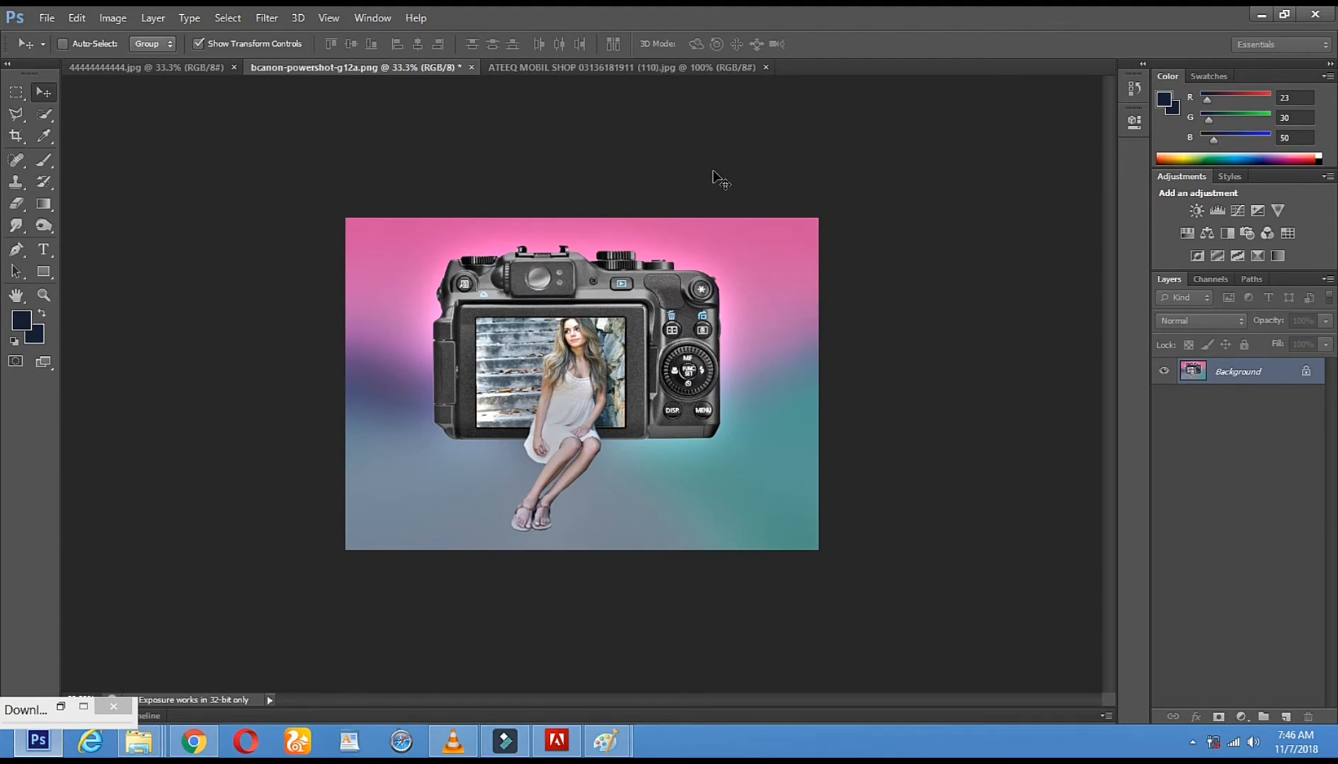
Save the finished image to the Desktop in JPEG format as "Subscribe ChannelMore New video"
click(46, 18)
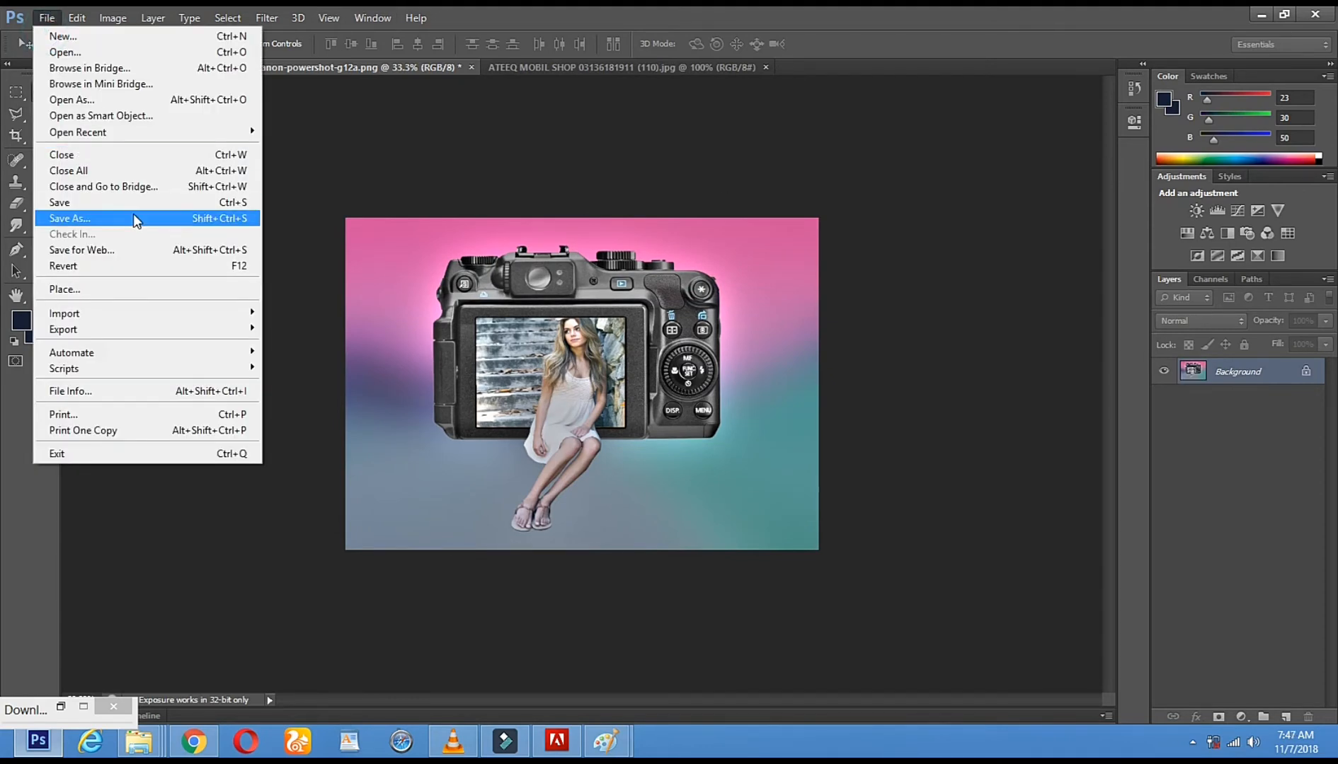
click(134, 217)
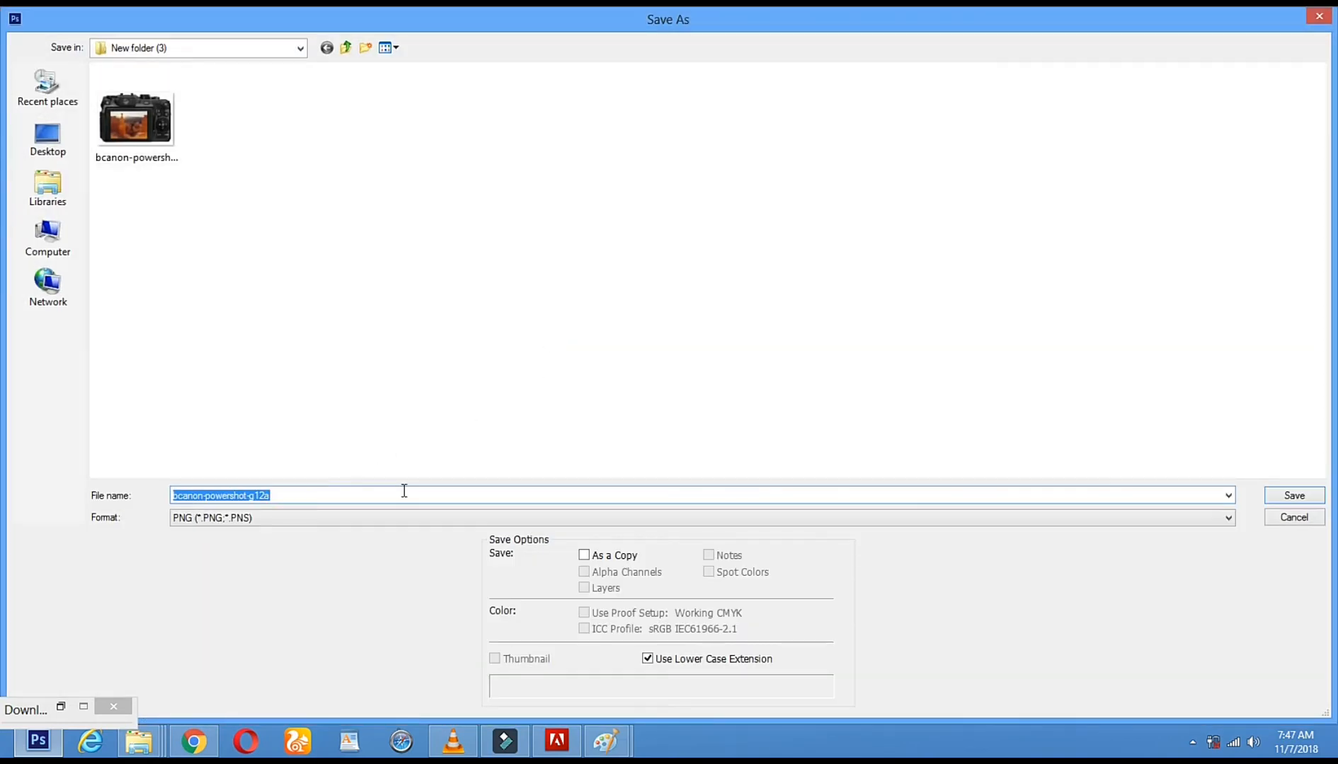
click(55, 141)
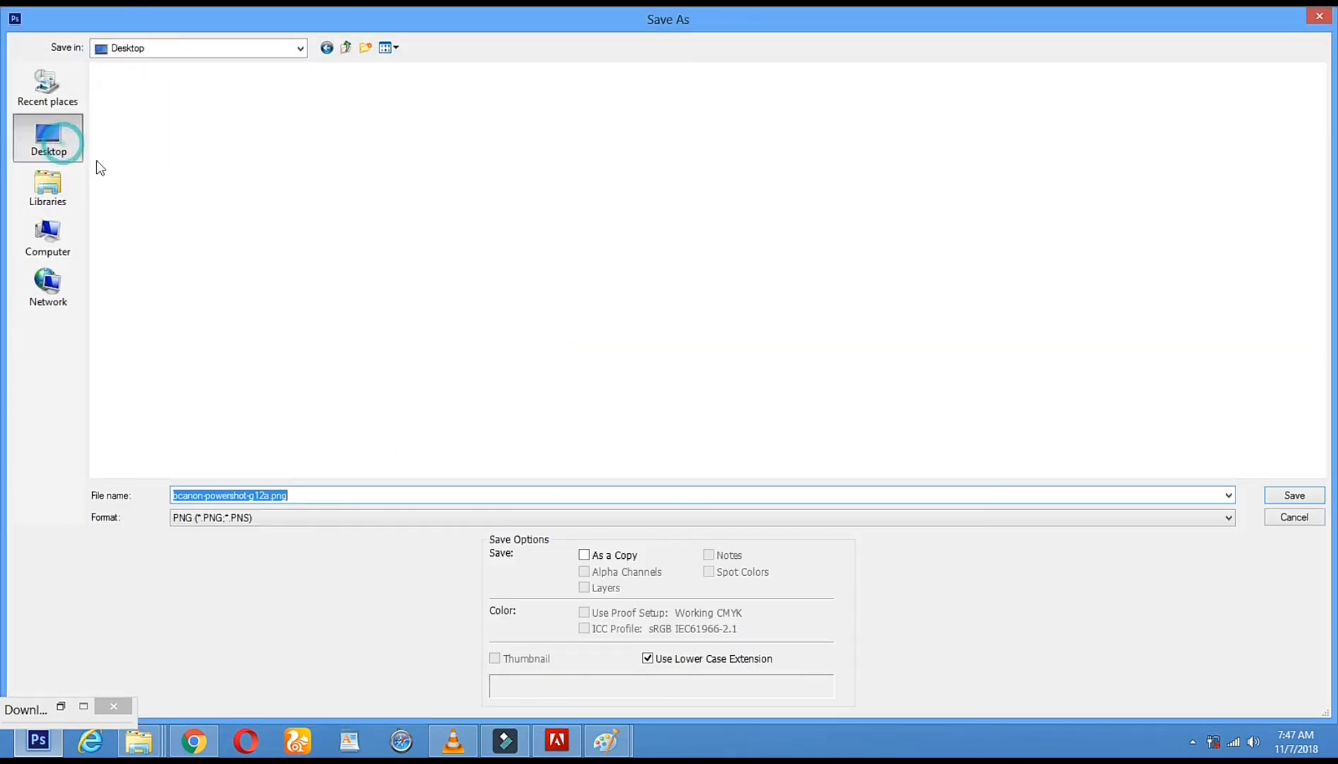
text(Subscribe)
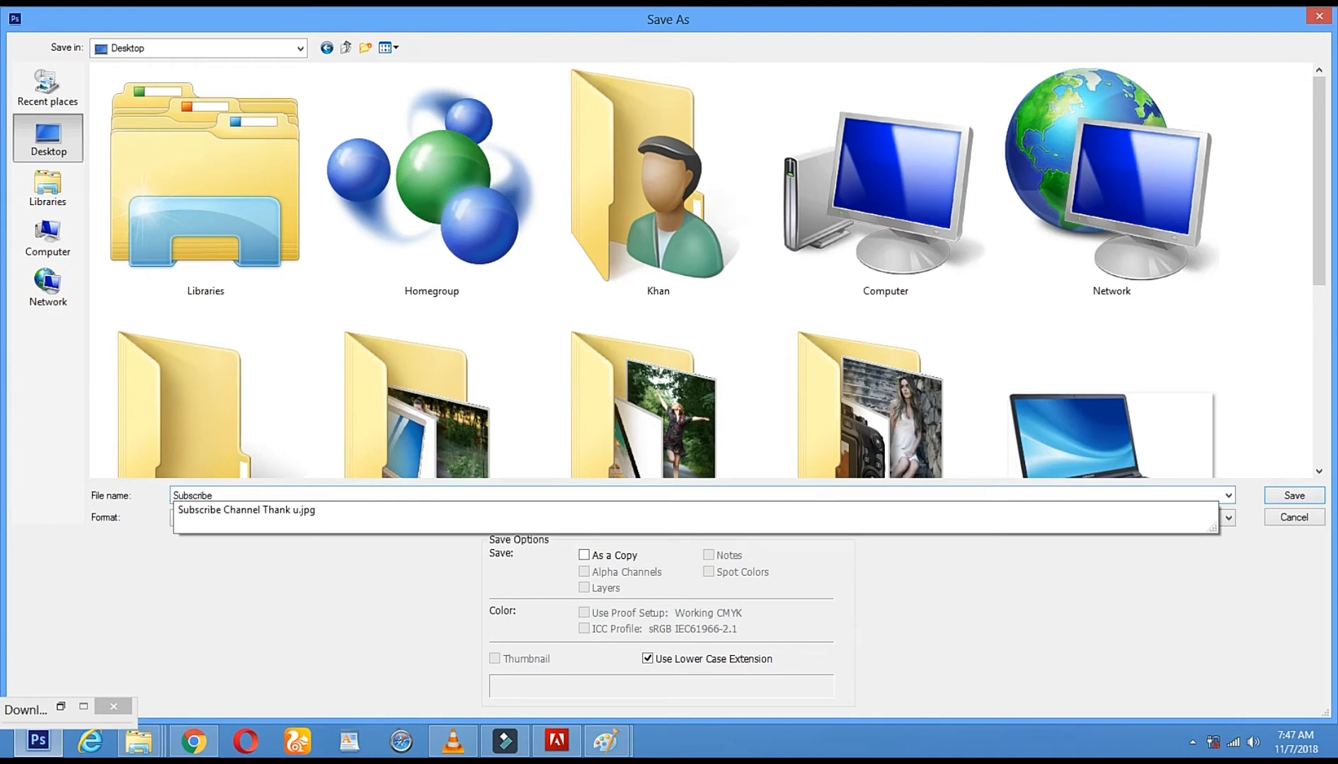
text( ChannelMore New video)
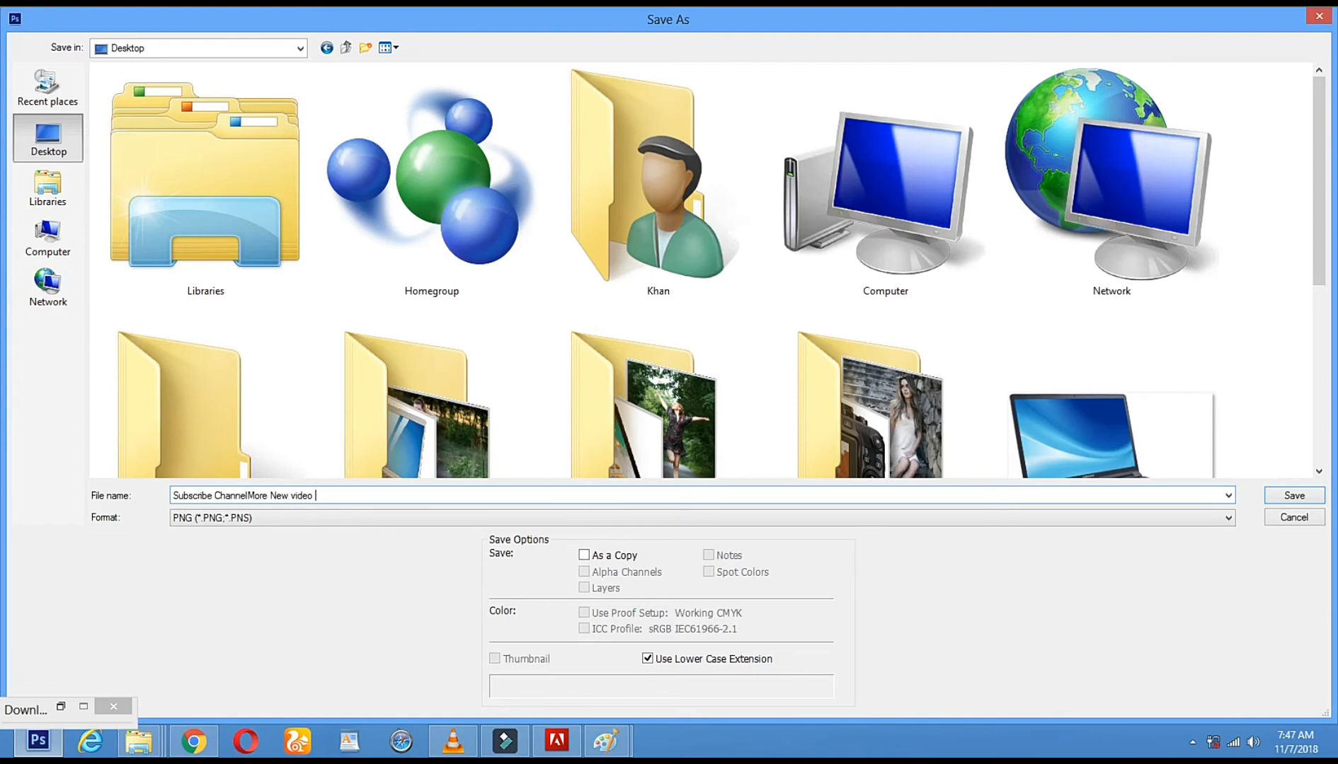
click(681, 518)
key(j)
click(313, 372)
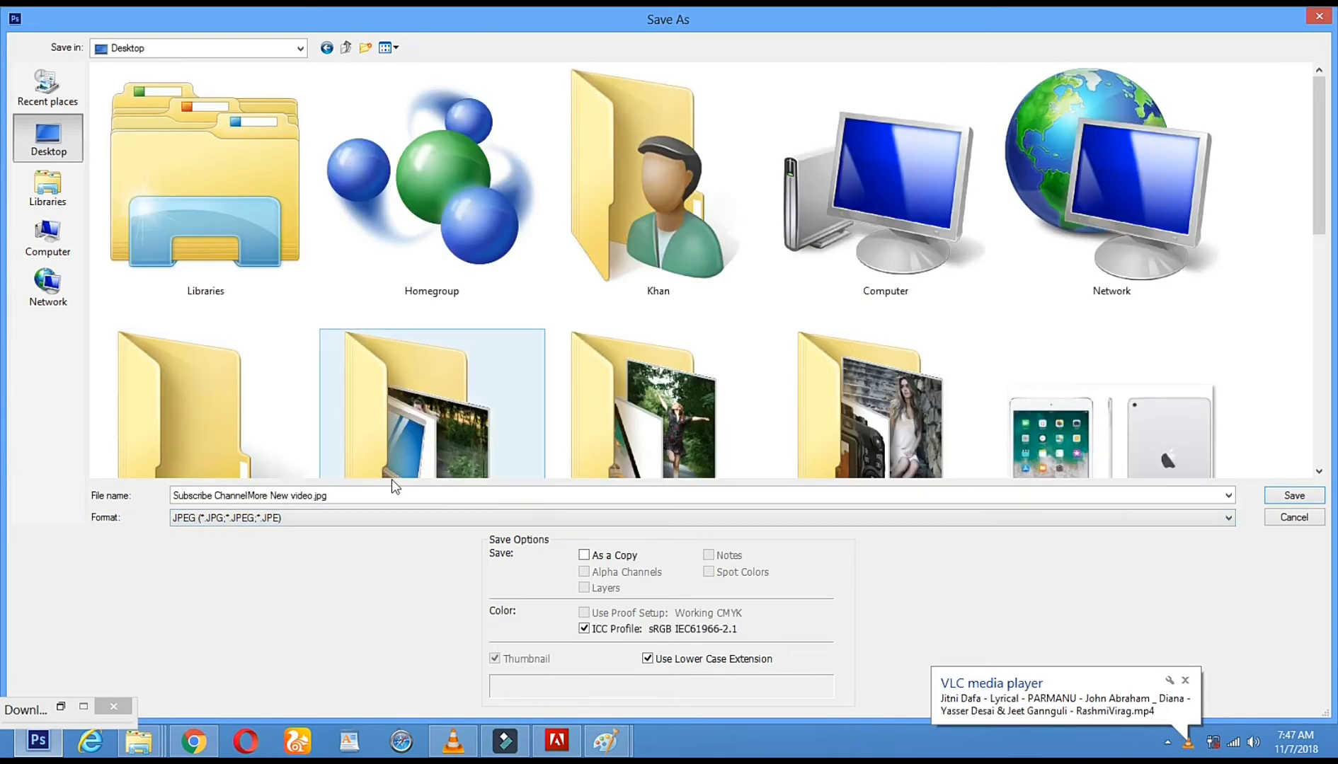
click(1304, 498)
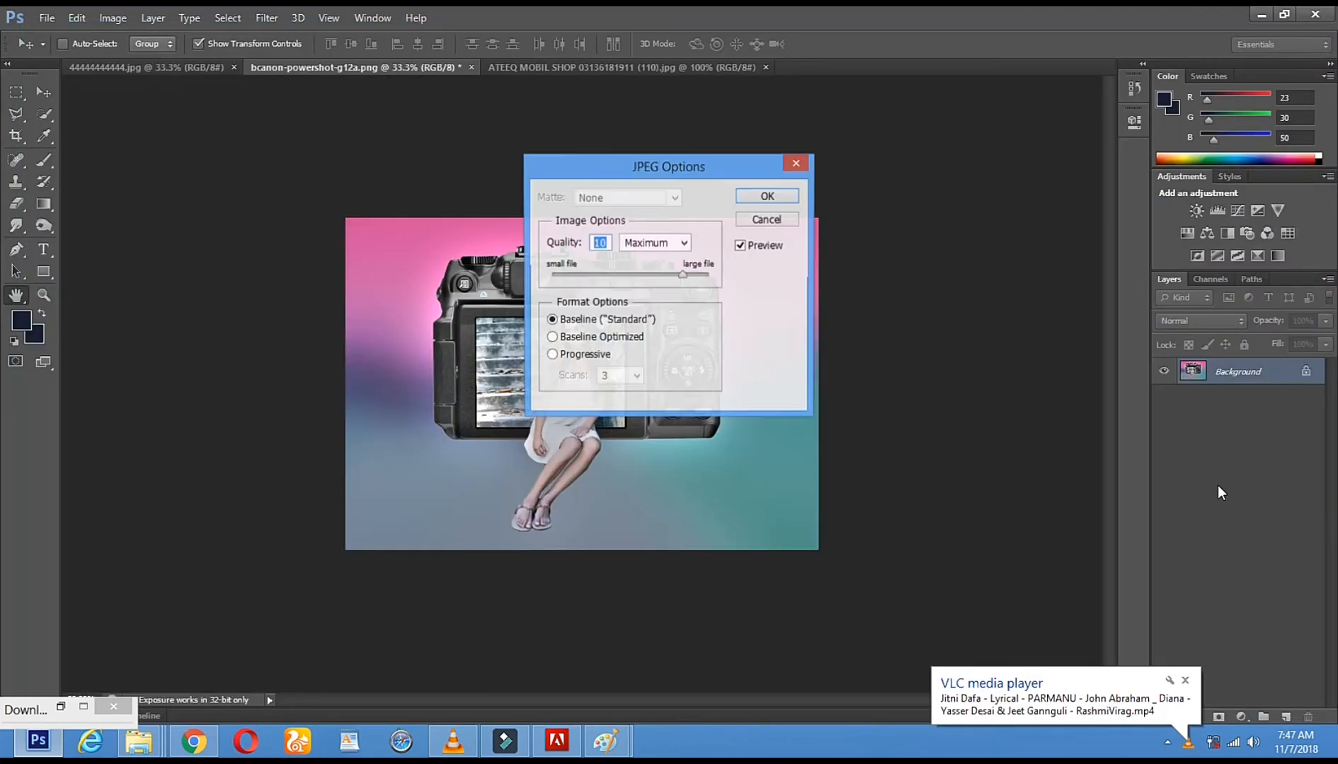
Accept the JPEG options with Maximum quality 10 and close the minimized download window
click(652, 244)
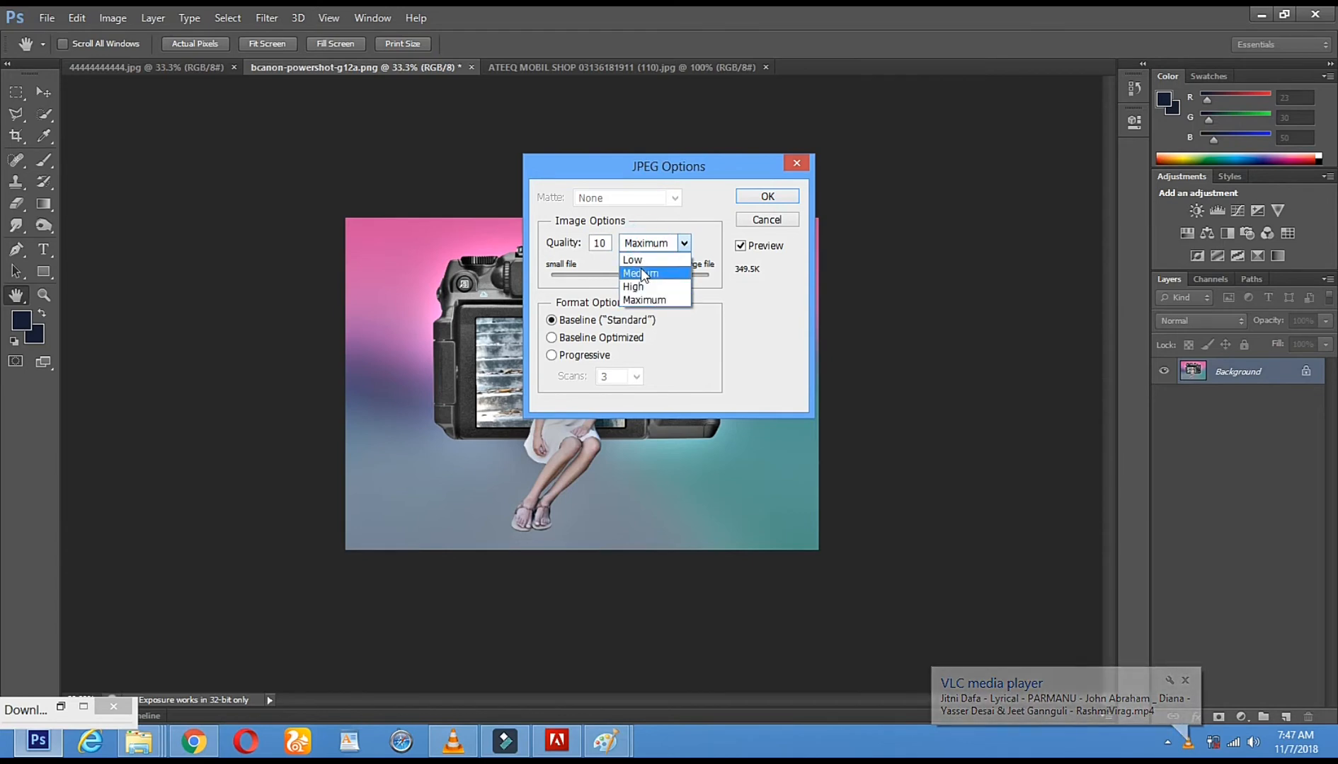
click(644, 300)
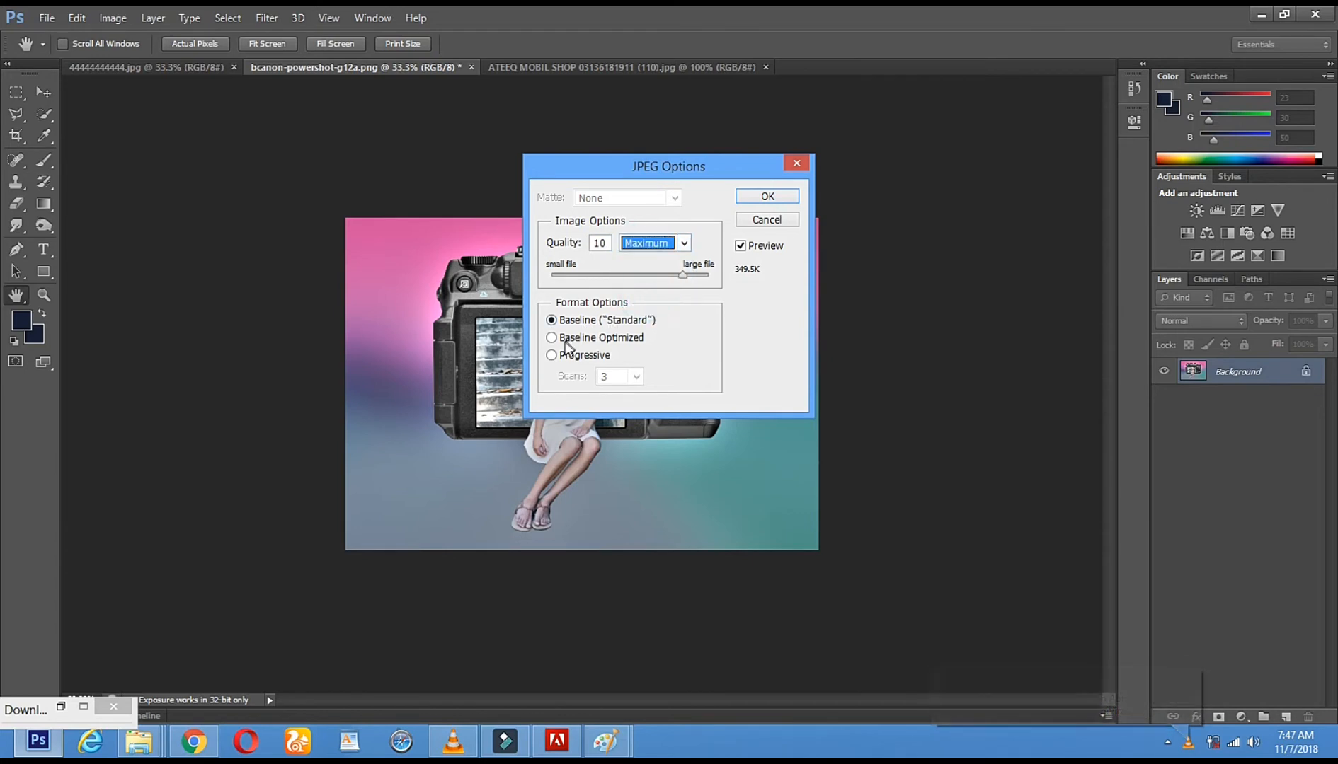
click(763, 199)
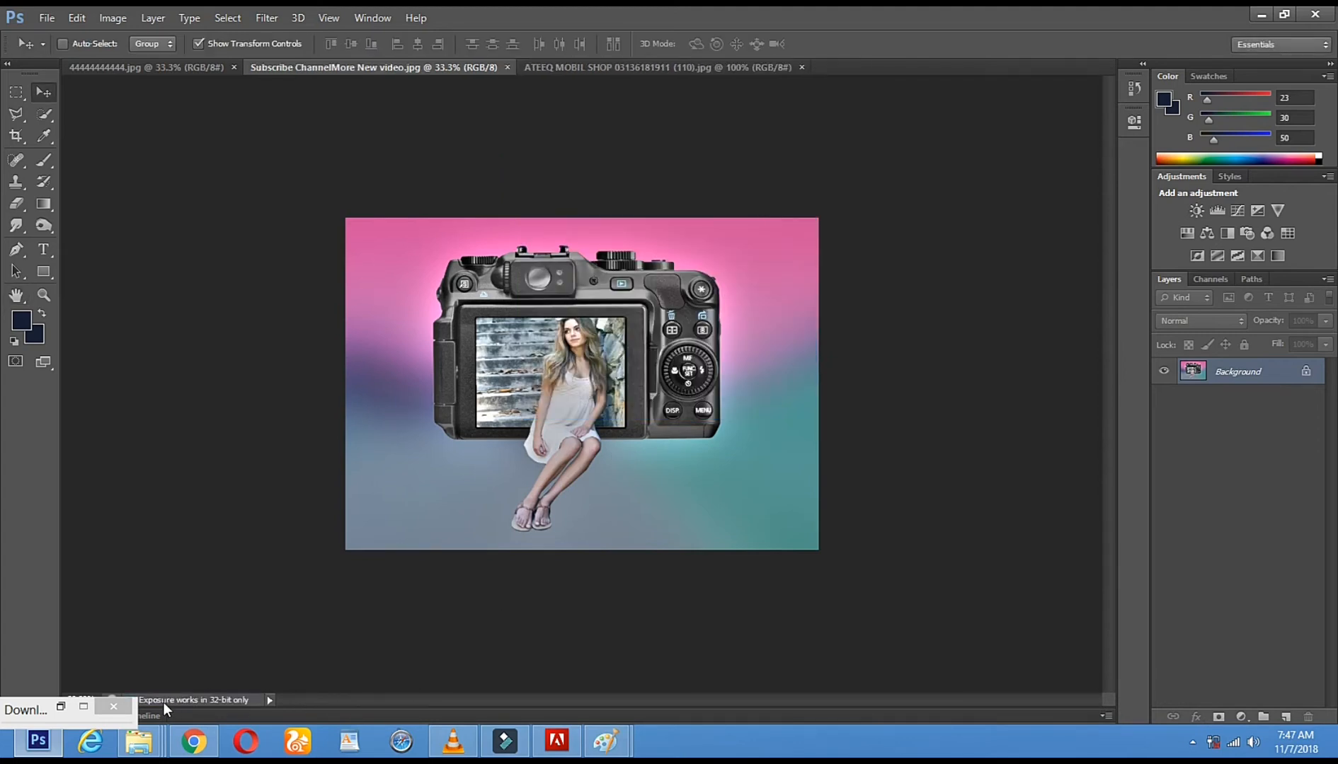
click(111, 704)
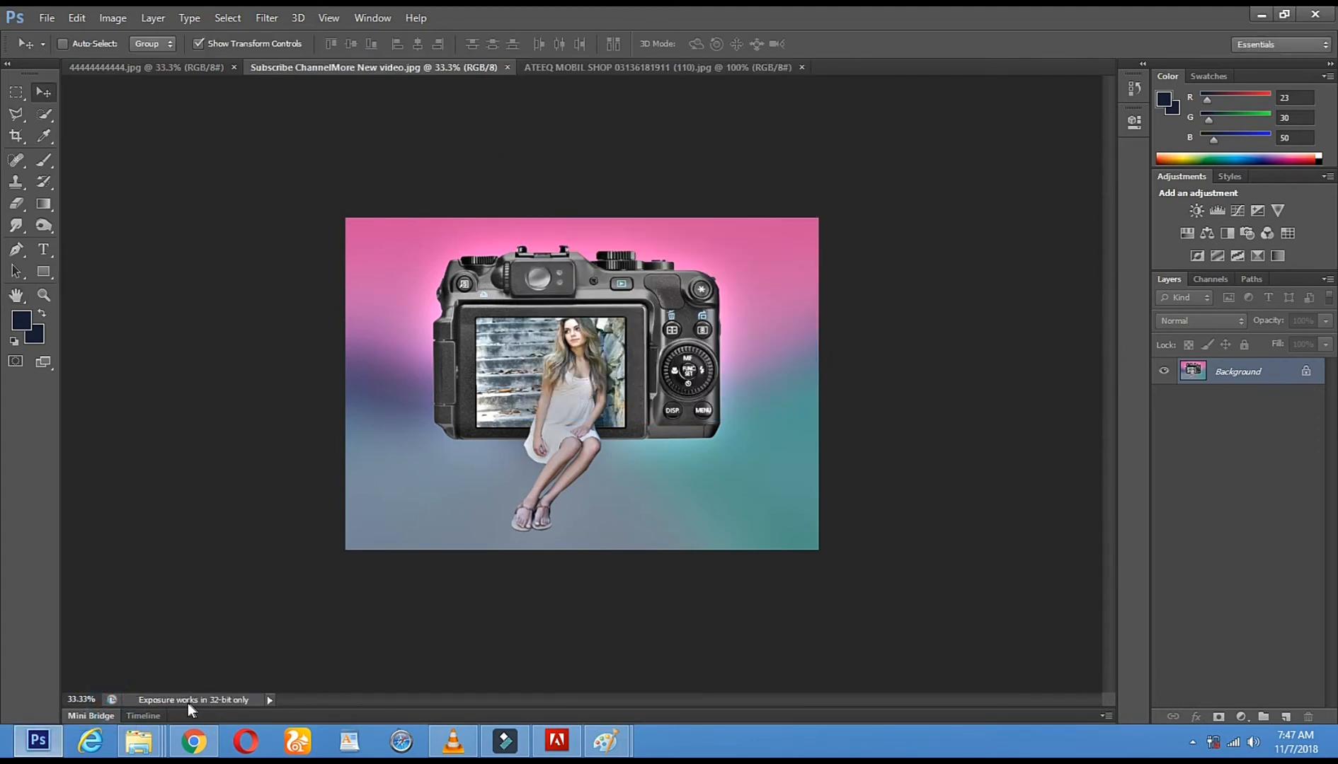